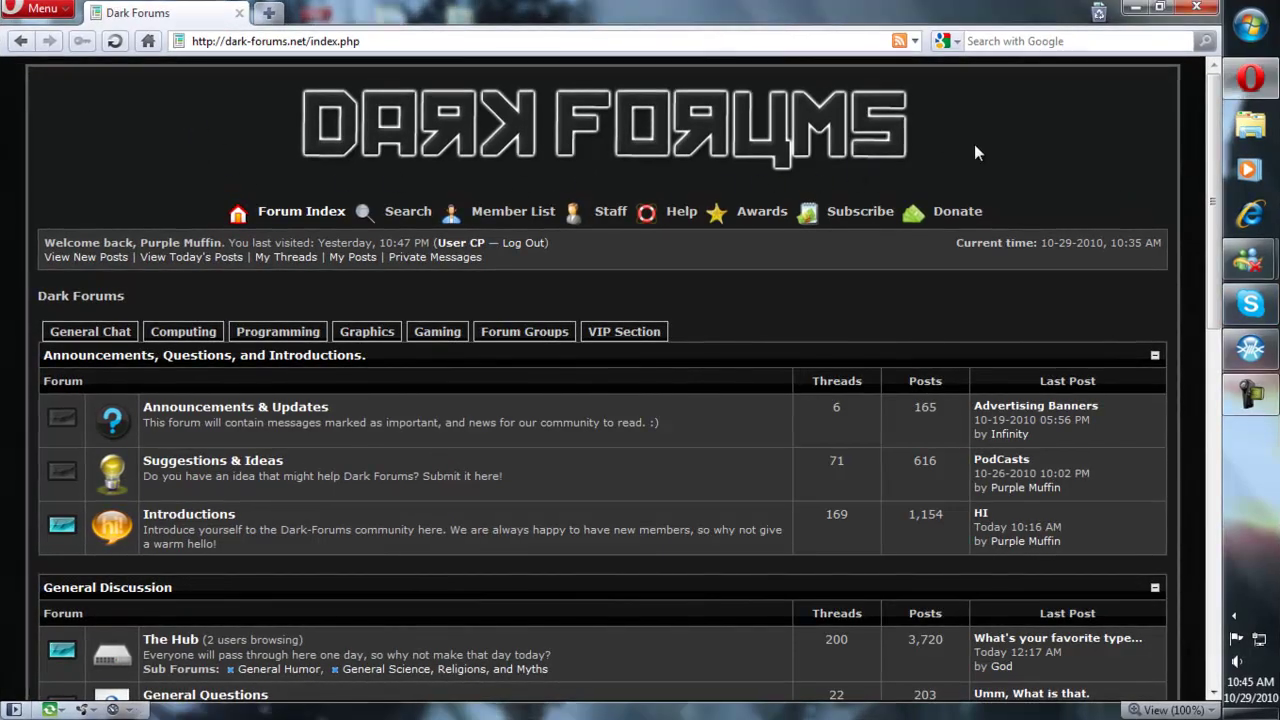
- Scroll through the forum page and highlight the Powered By MyBB footer credit
scroll(1108, 139, "down", 3)
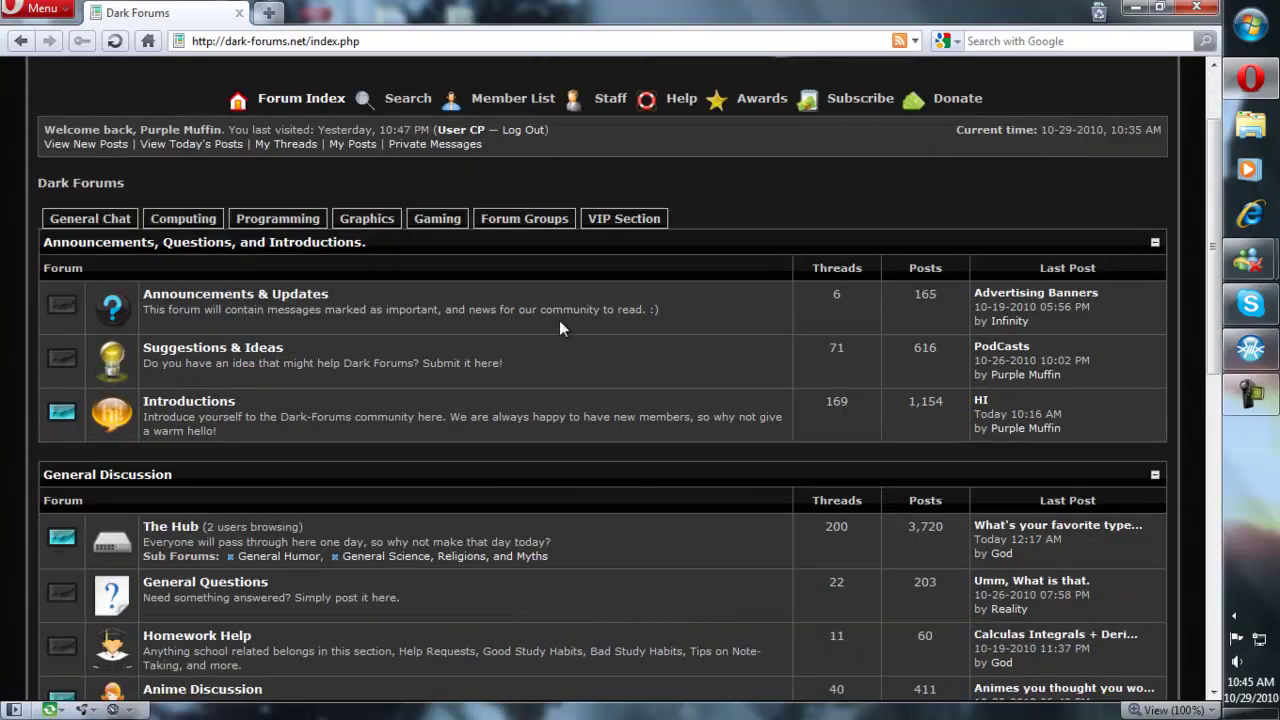
scroll(205, 380, "down", 15)
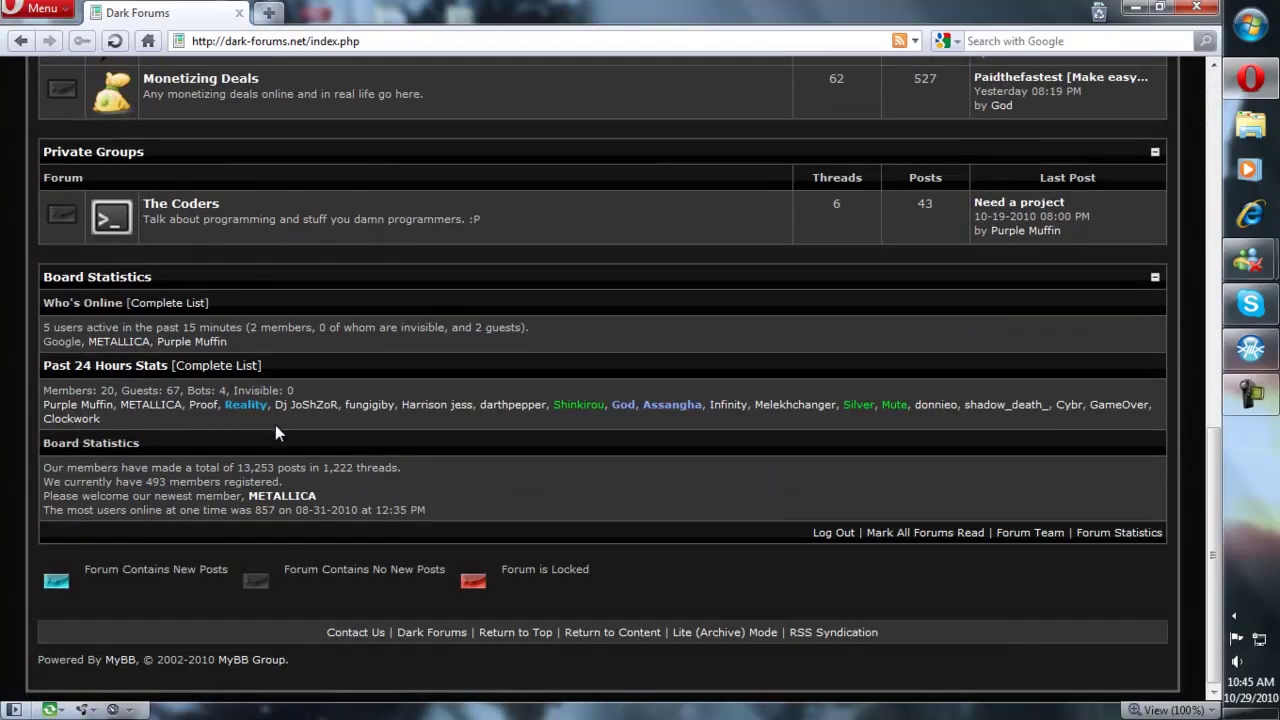
scroll(278, 420, "up", 10)
scroll(281, 416, "up", 7)
scroll(295, 379, "down", 18)
left_click_drag(30, 662, 316, 666)
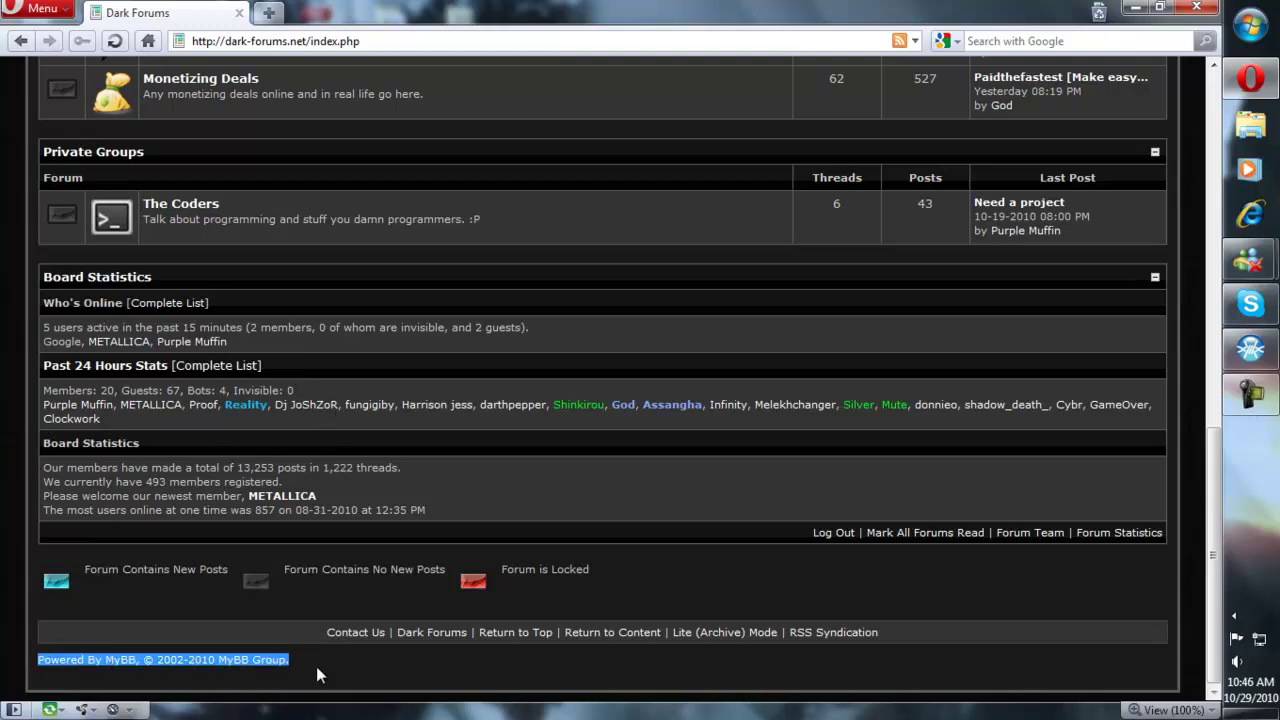
scroll(932, 479, "up", 18)
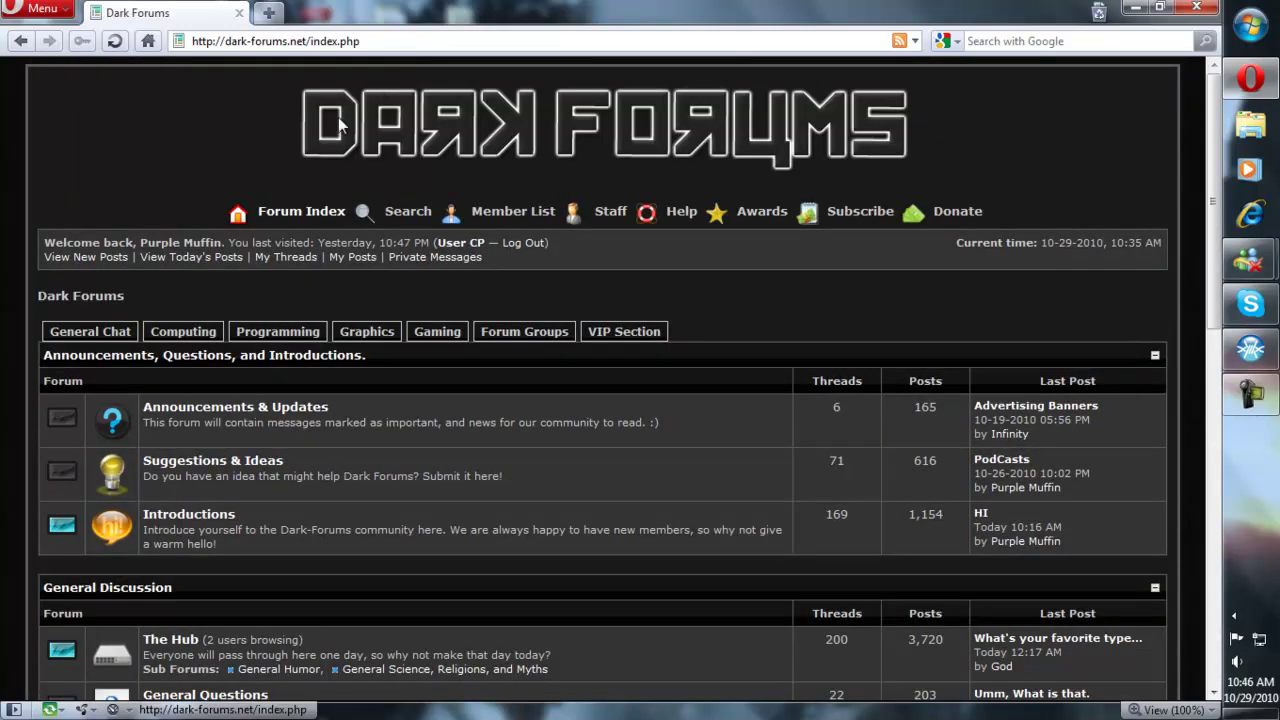
scroll(429, 557, "down", 18)
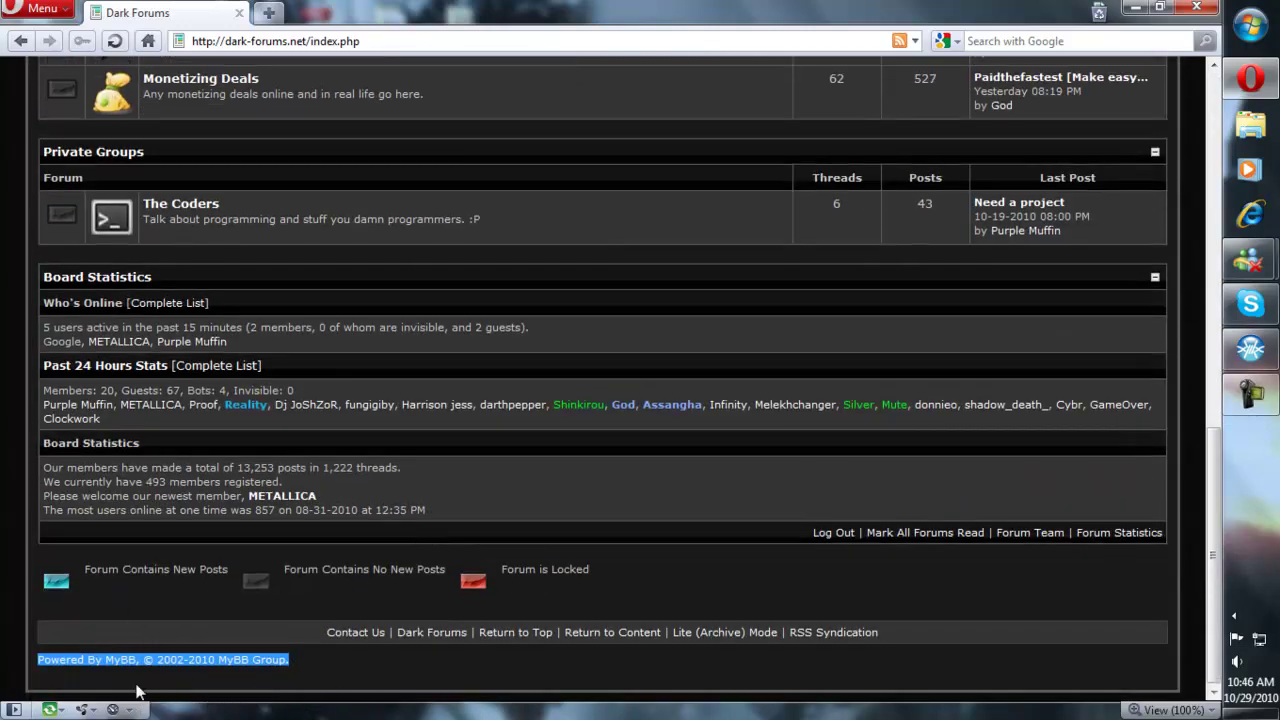
left_click(123, 682)
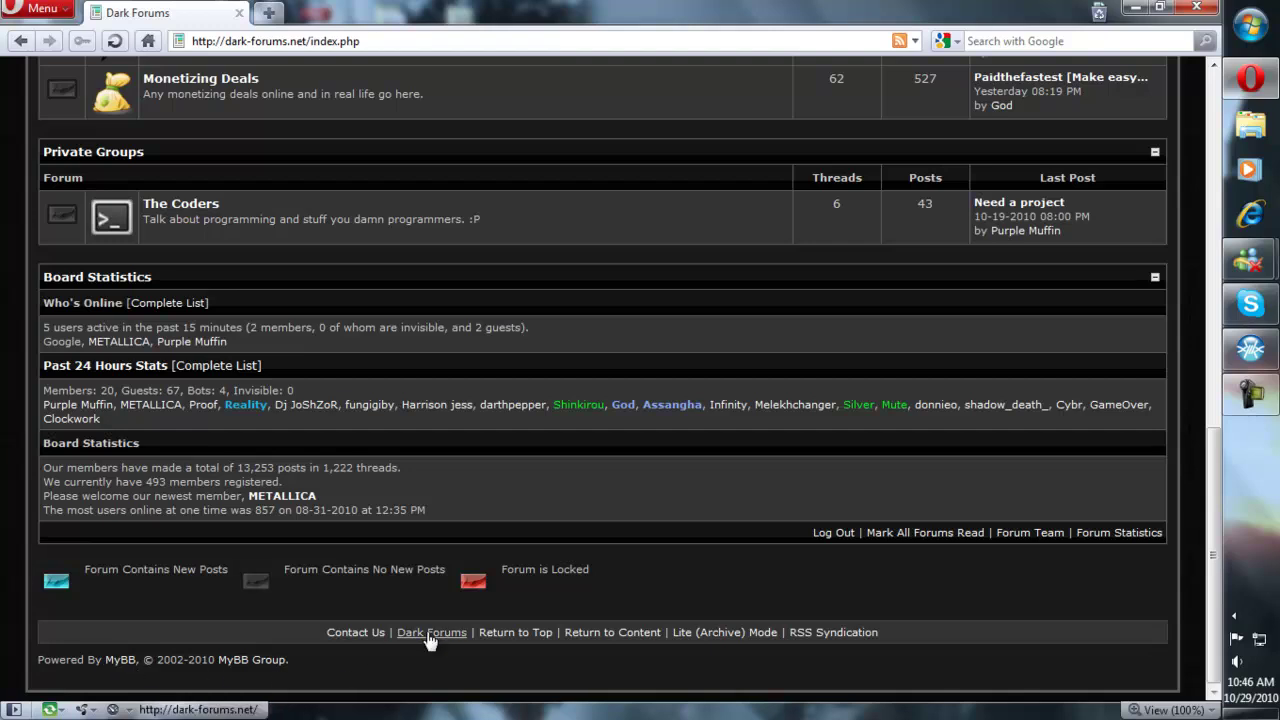
left_click(602, 634)
scroll(602, 634, "up", 1)
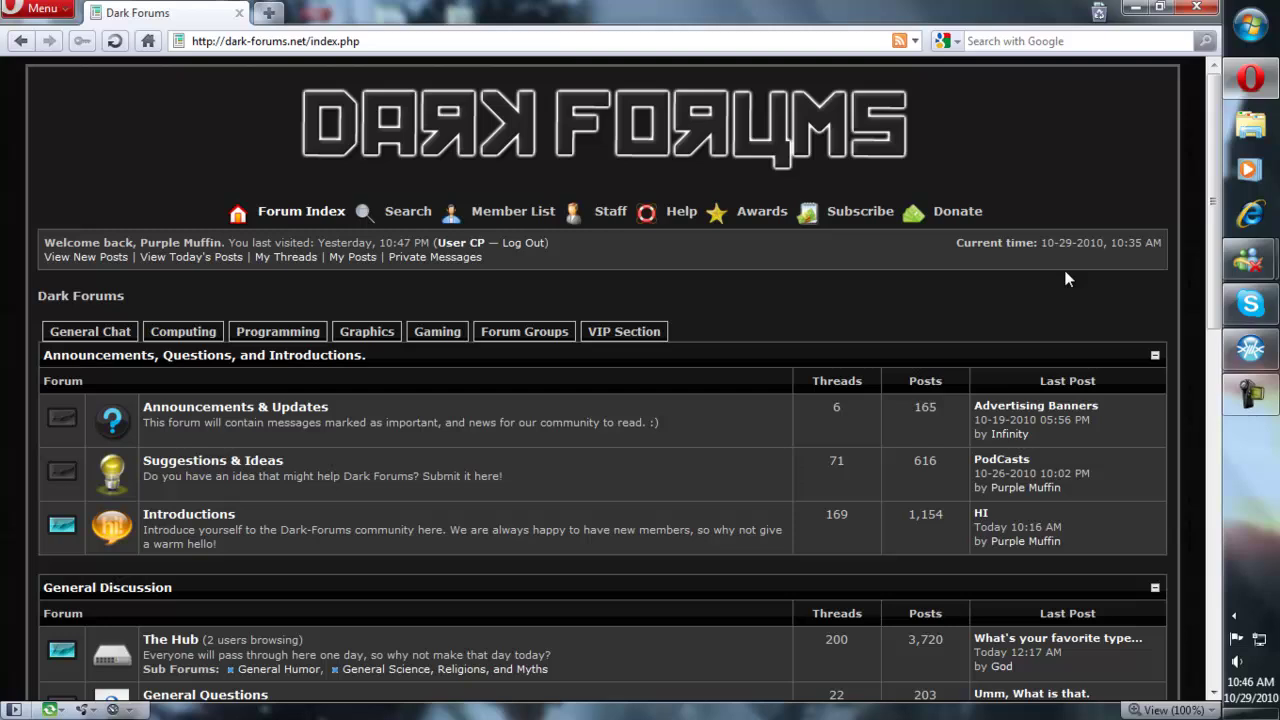
scroll(1050, 178, "down", 2)
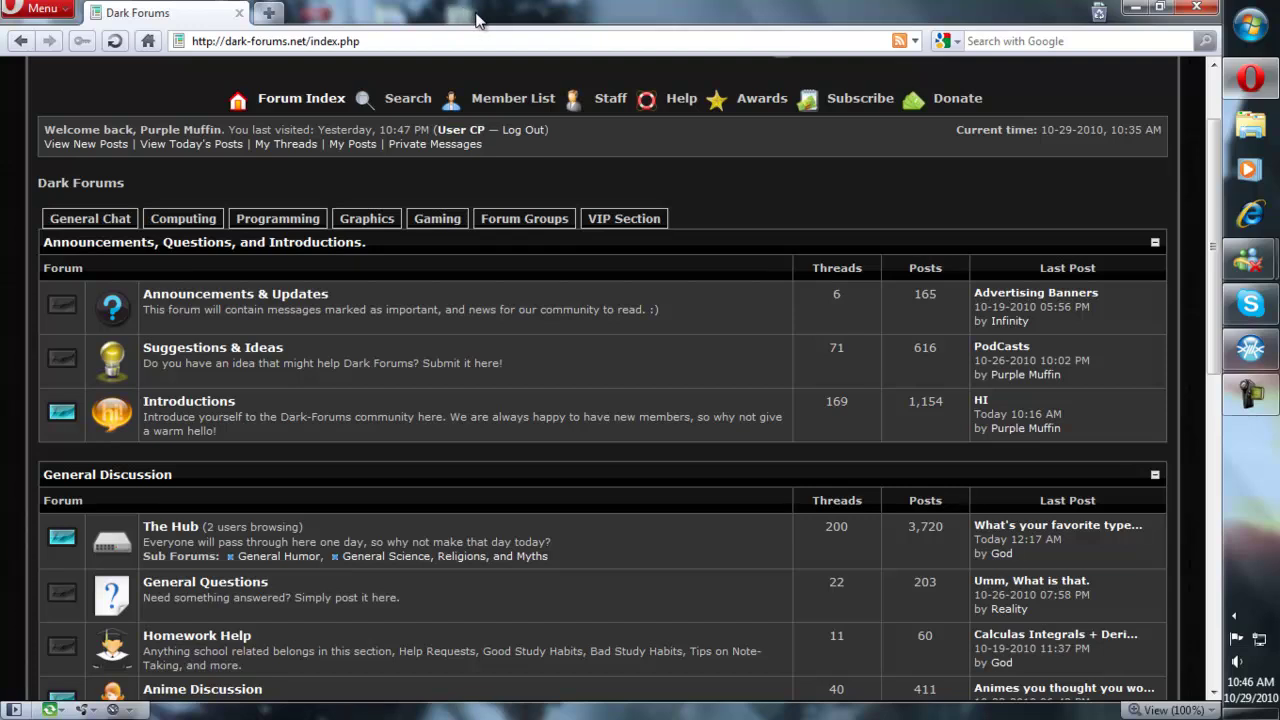
- Open byethost.com in a new tab and go to its Free Hosting page
left_click(268, 12)
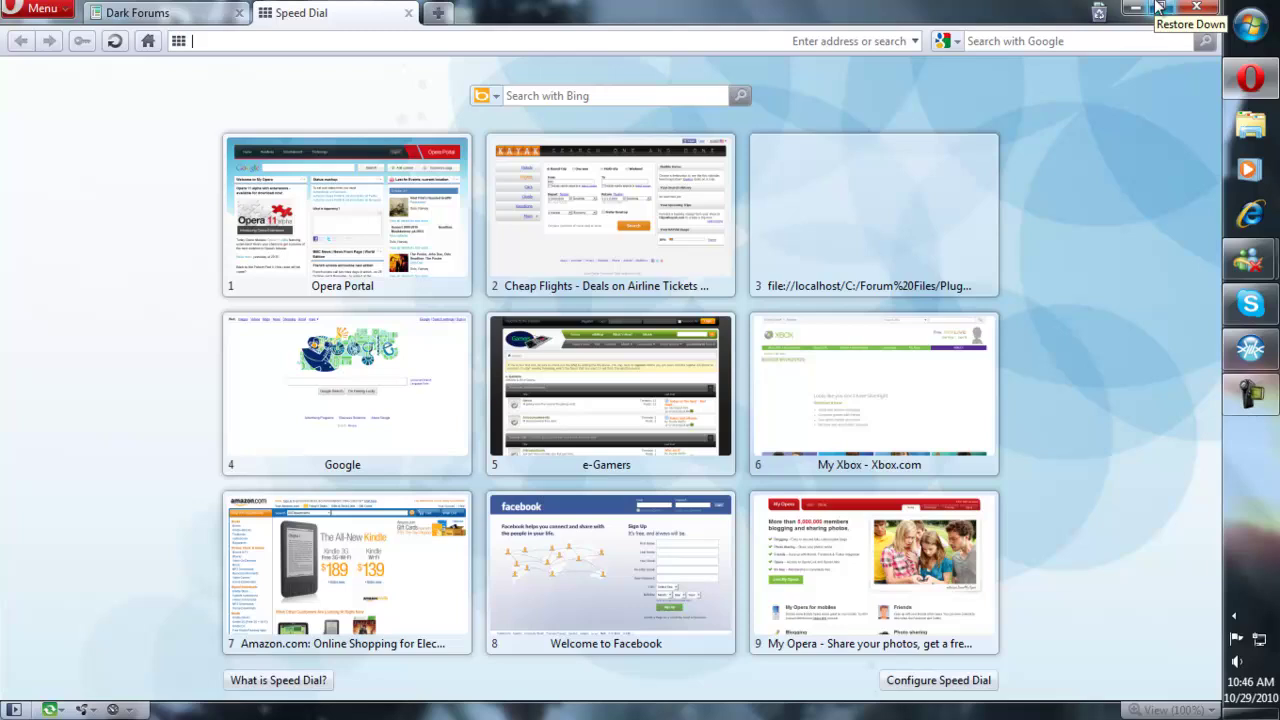
type("byethost.com")
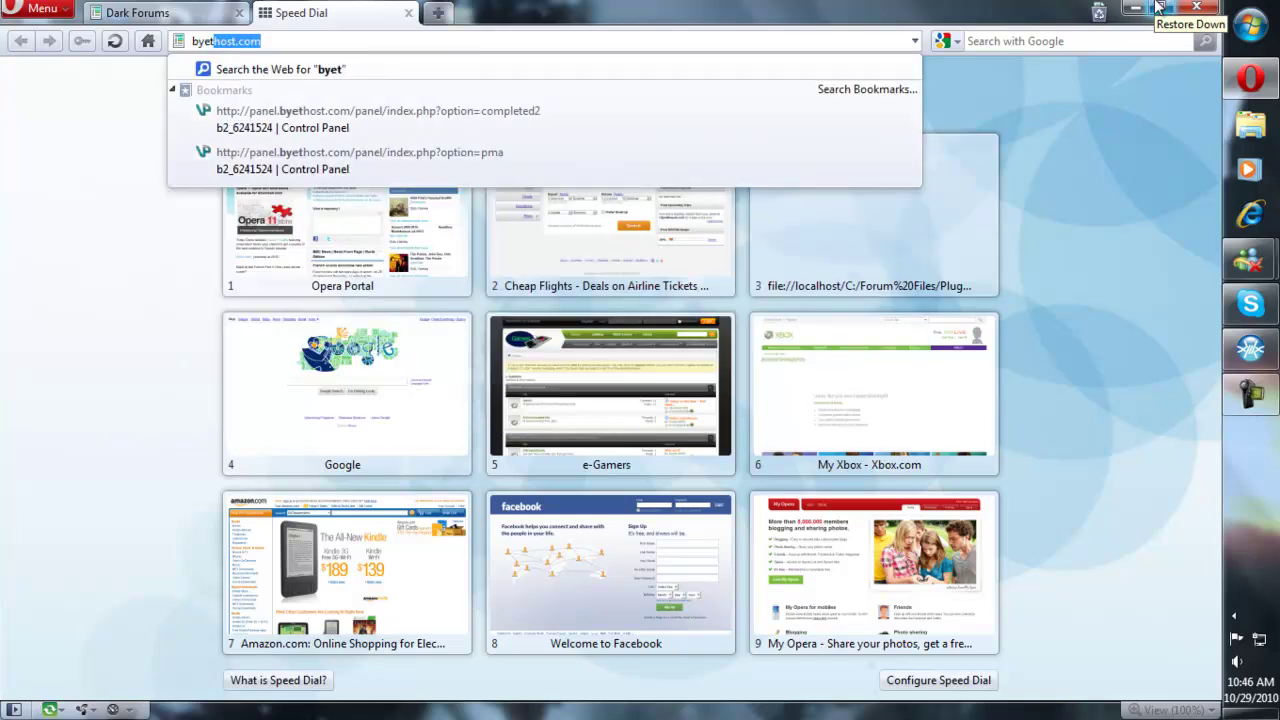
key("Return")
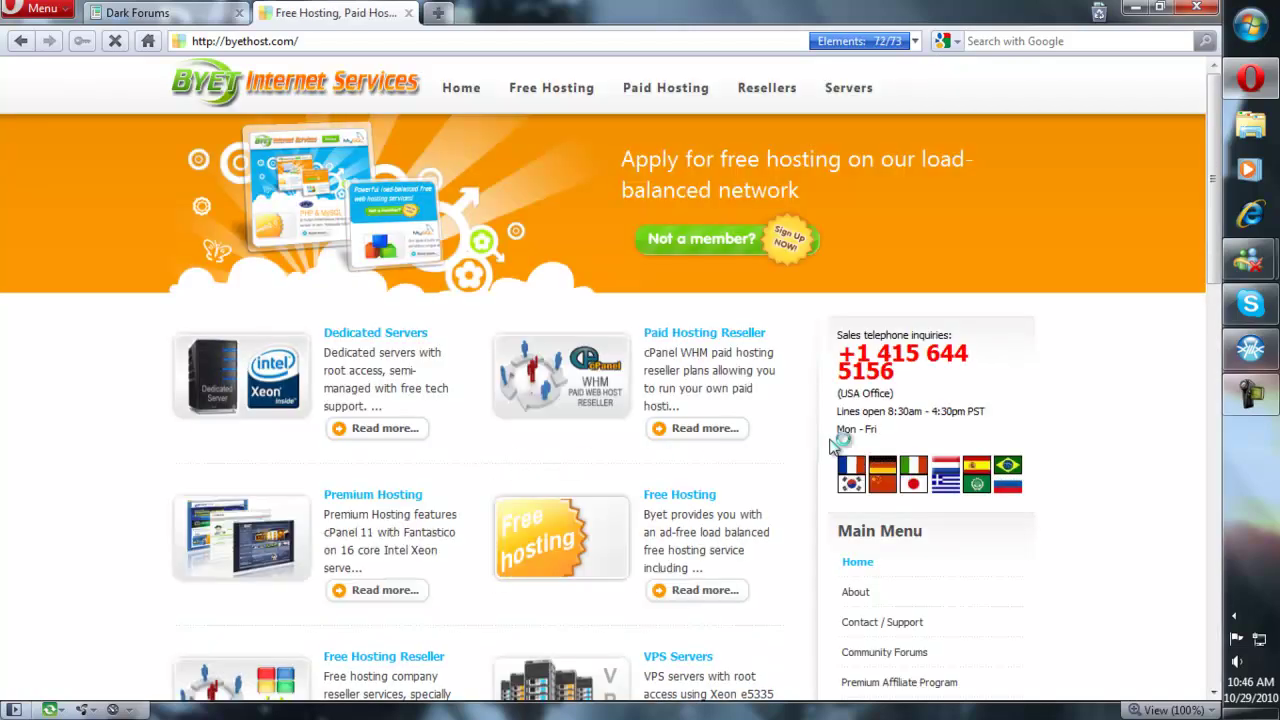
left_click(513, 97)
- Review the free hosting features, like 5500 MB disk space, and highlight the email features
scroll(640, 280, "down", 10)
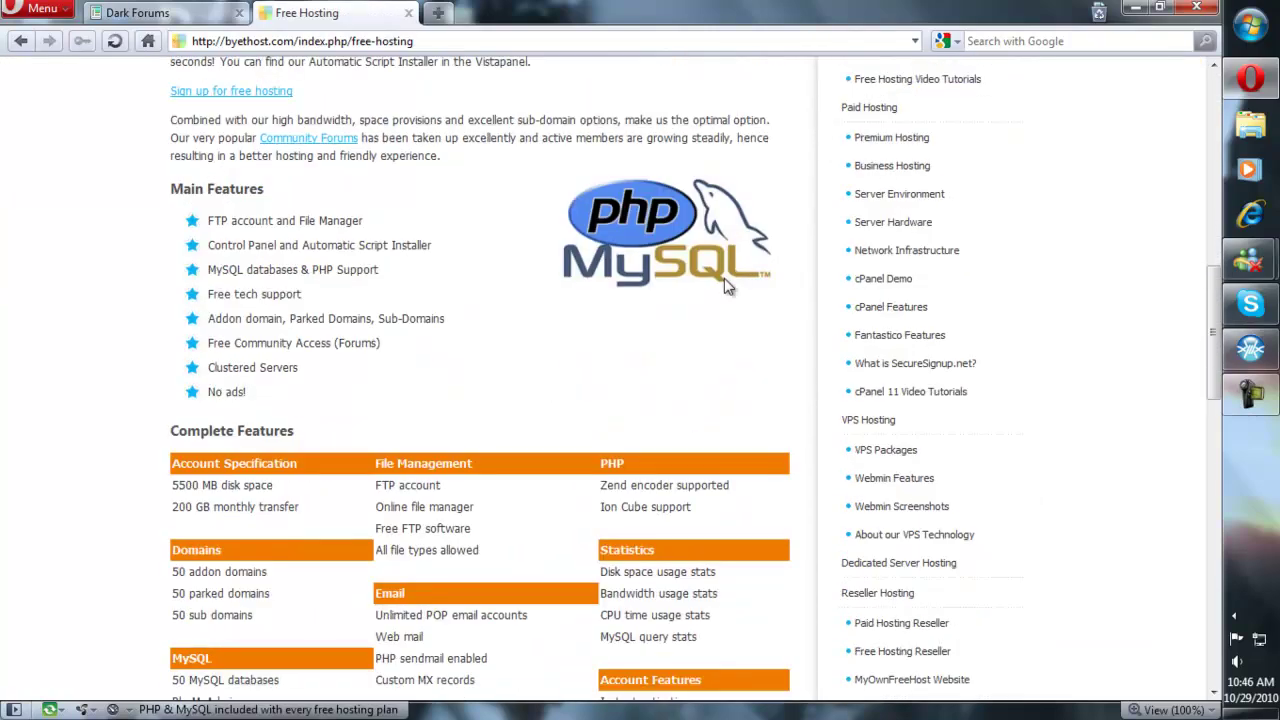
scroll(724, 280, "down", 4)
scroll(686, 289, "up", 1)
scroll(338, 280, "up", 1)
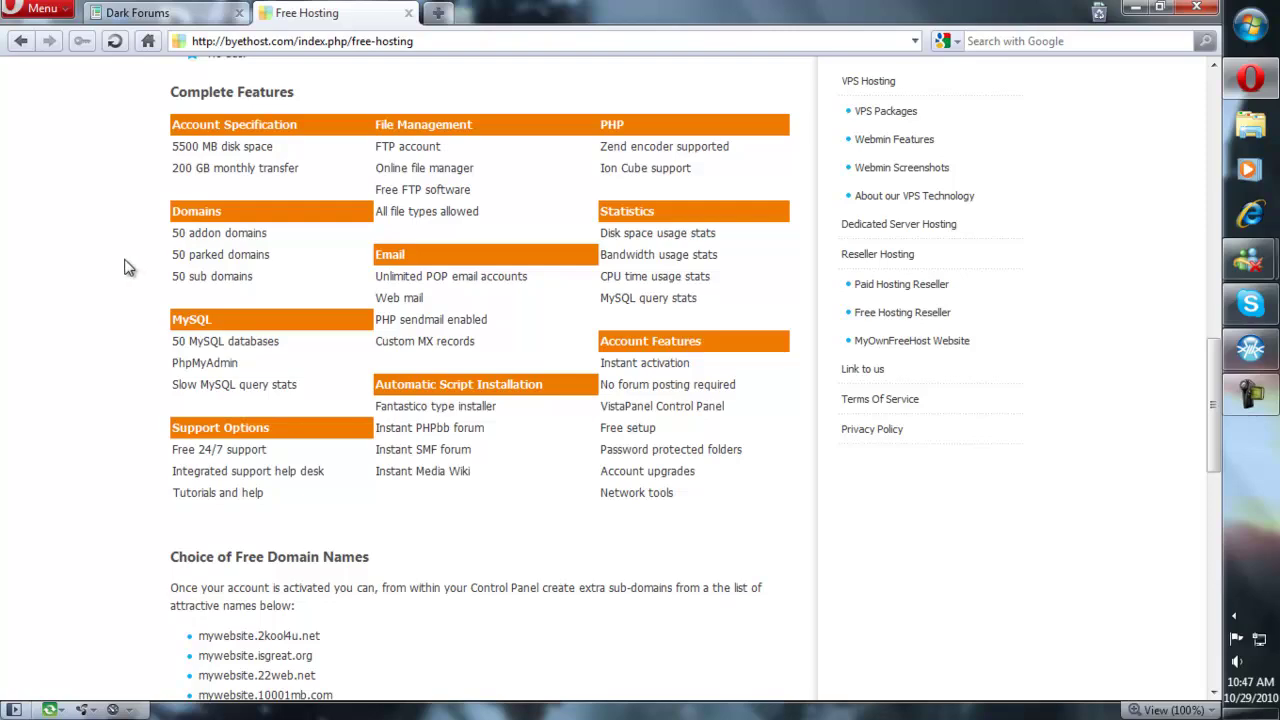
scroll(127, 267, "up", 1)
scroll(127, 267, "up", 1)
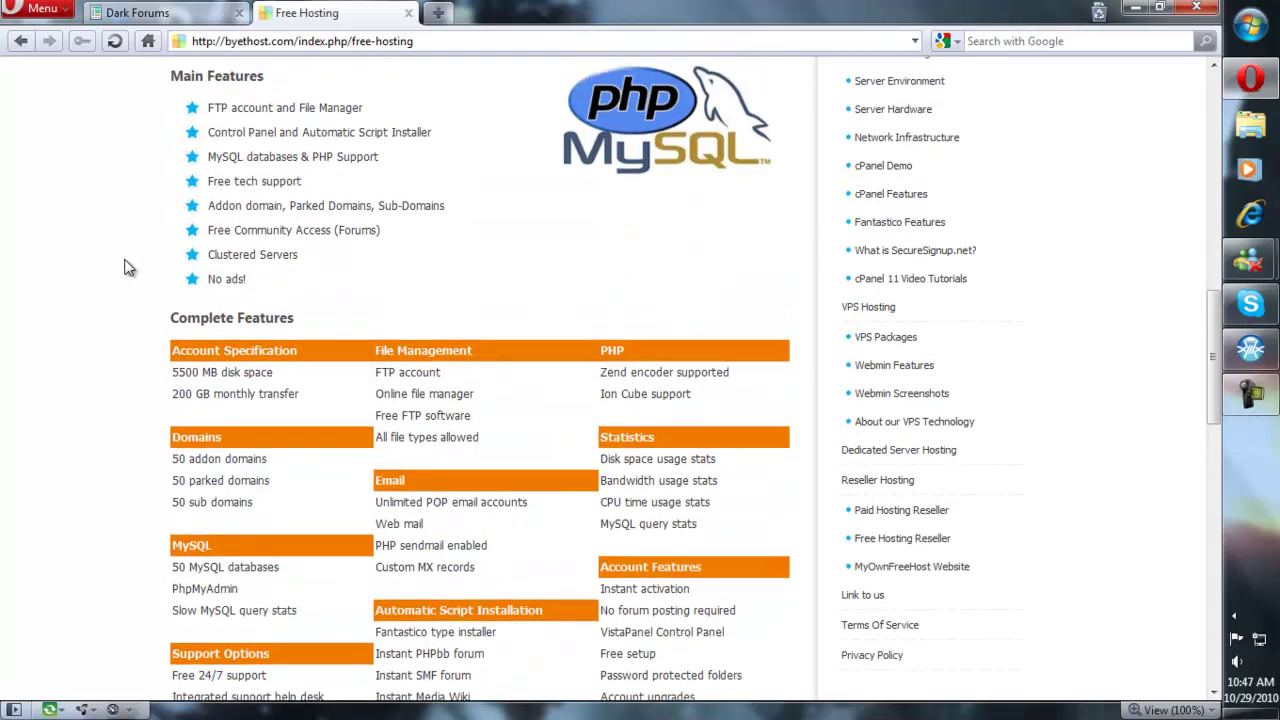
scroll(125, 266, "up", 4)
scroll(140, 264, "down", 6)
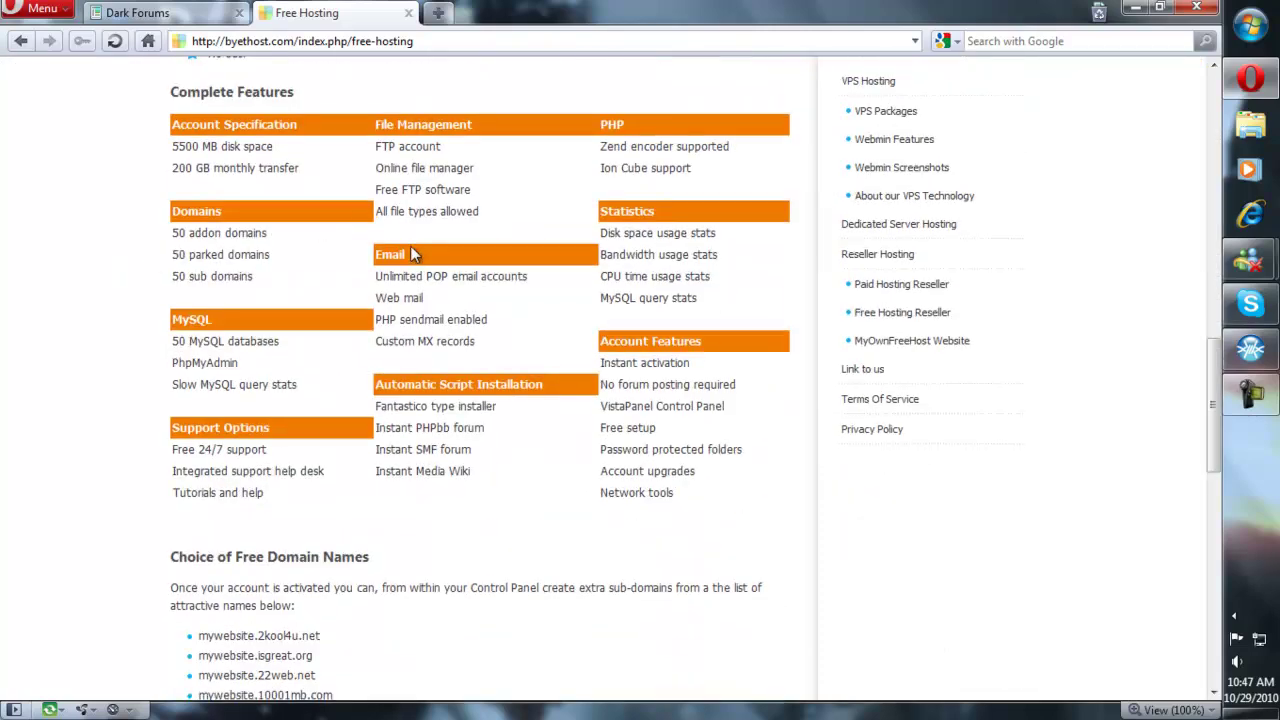
left_click_drag(490, 341, 363, 278)
left_click(395, 277)
scroll(400, 255, "up", 7)
scroll(100, 394, "down", 5)
scroll(100, 394, "up", 8)
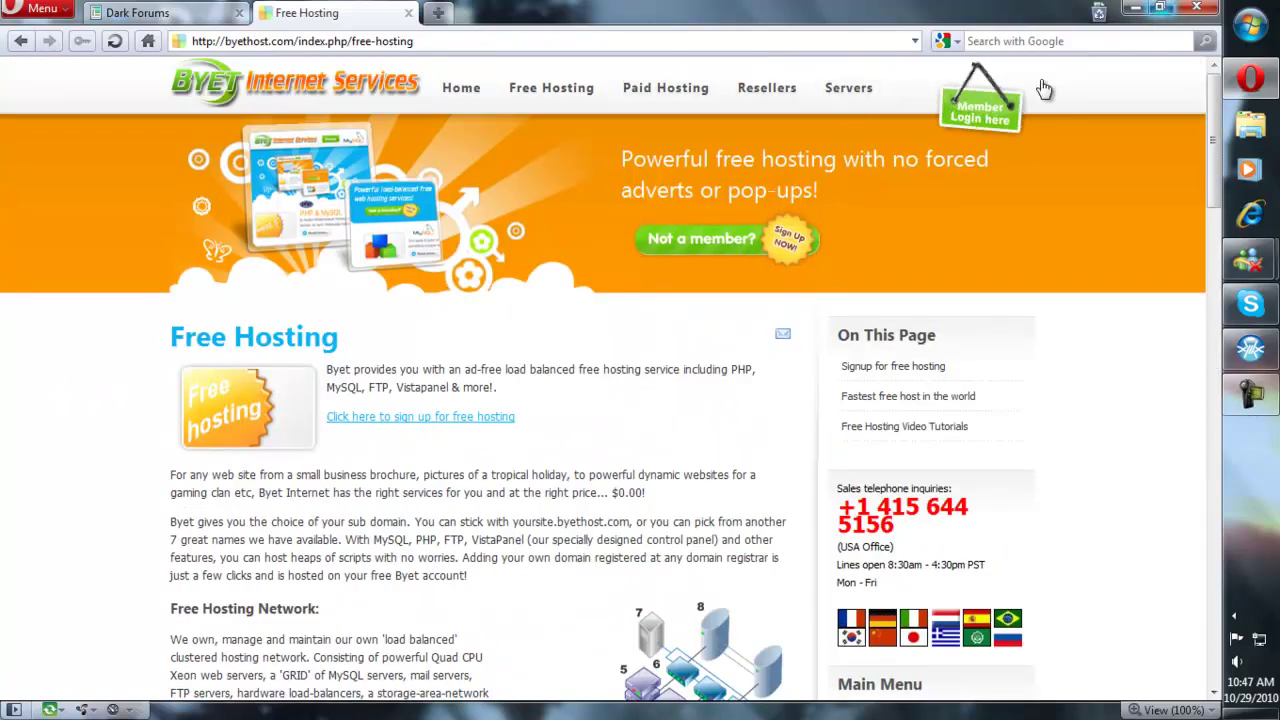
- Log in through Member Login with the account username and password
left_click(998, 118)
left_click(633, 75)
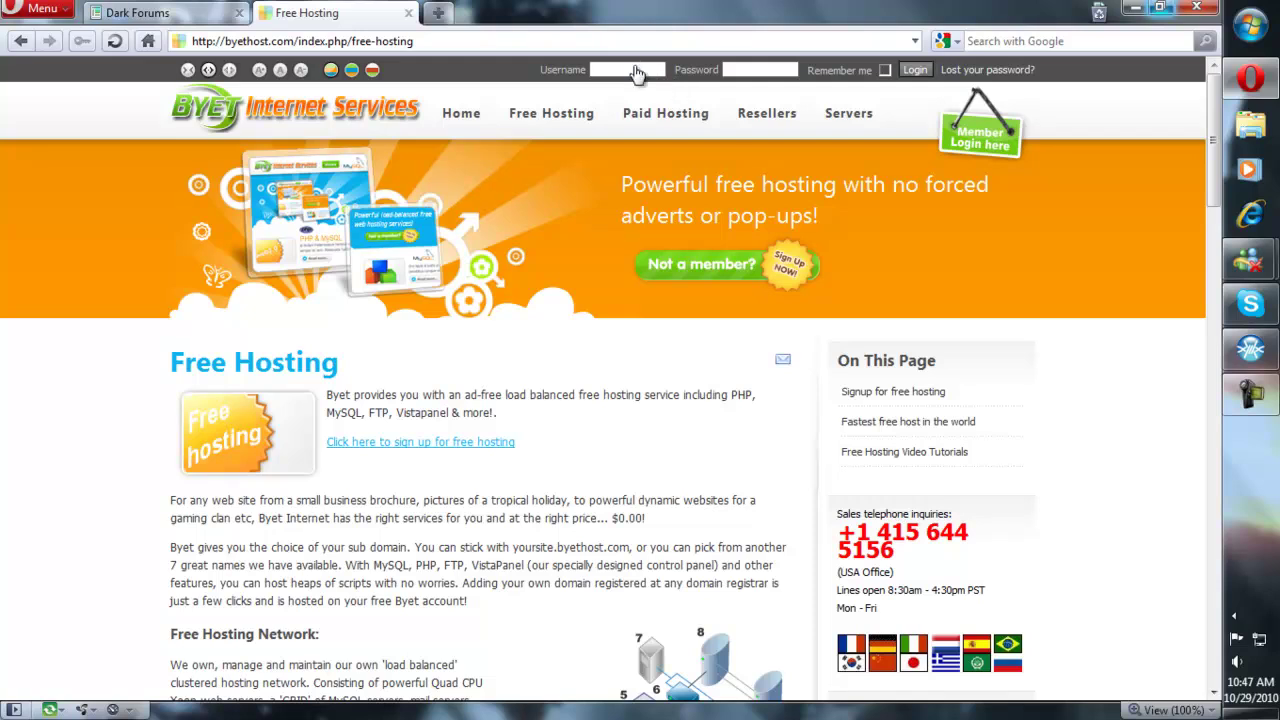
type("b2_5624")
key("Tab")
type("******")
key("Return")
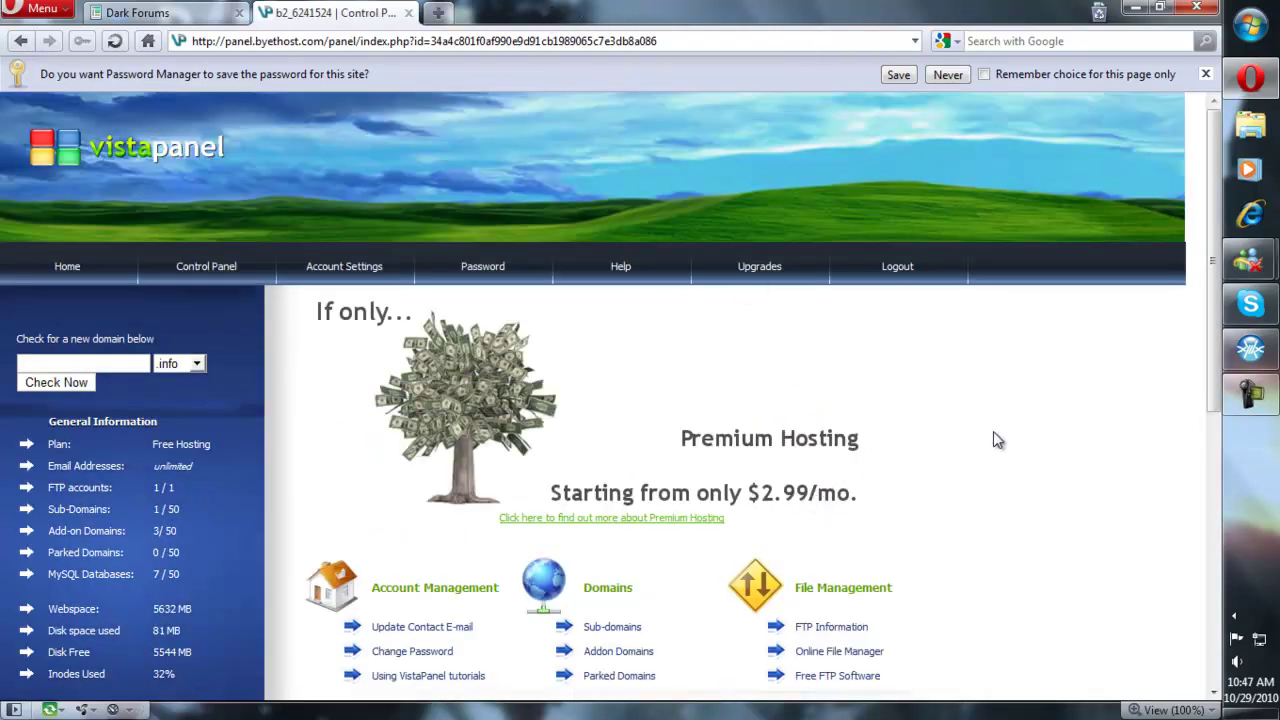
- Scroll the VistaPanel home page showing 5632 MB webspace and 81 MB used
scroll(993, 431, "down", 2)
scroll(935, 445, "down", 2)
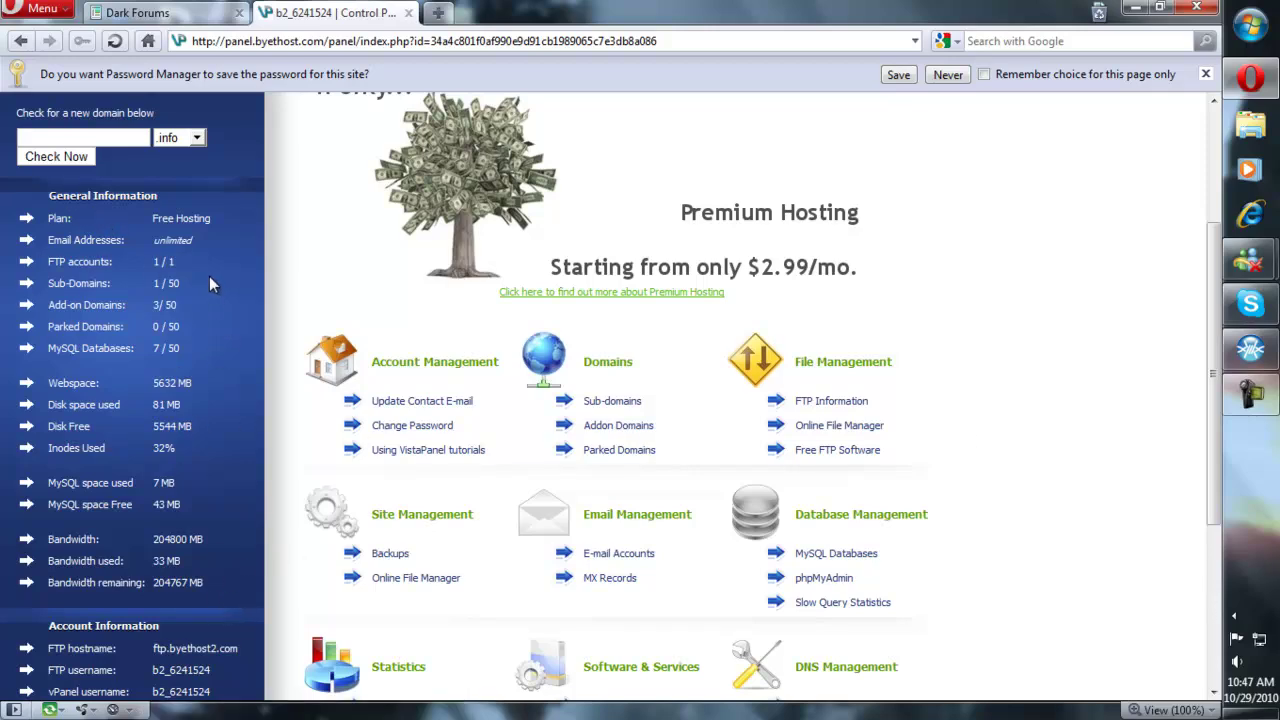
scroll(170, 595, "down", 7)
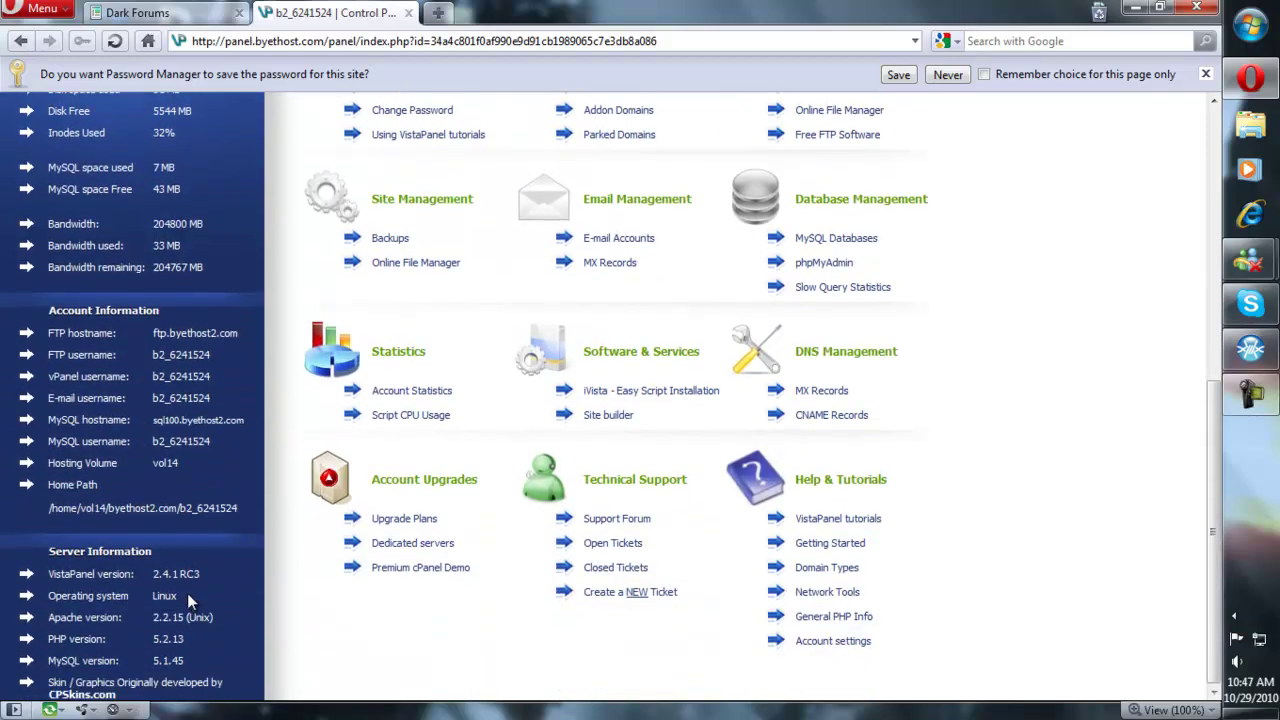
scroll(187, 593, "up", 5)
scroll(184, 522, "up", 5)
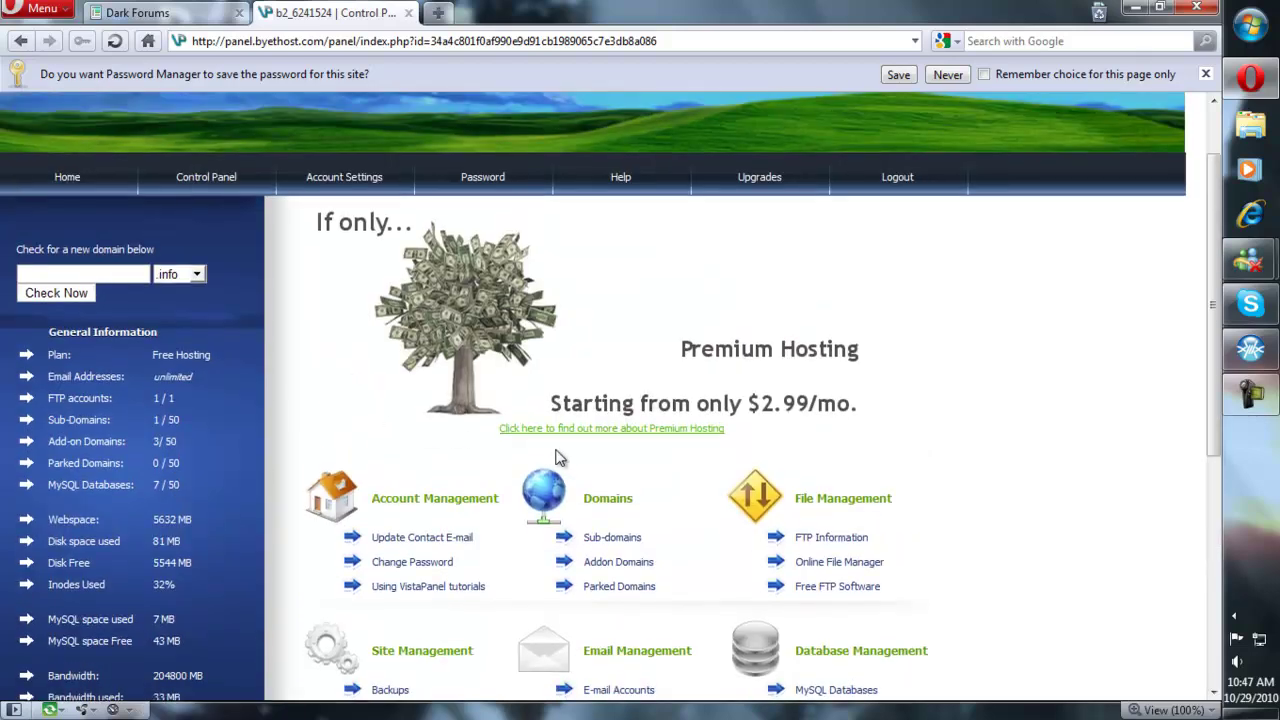
scroll(575, 497, "down", 2)
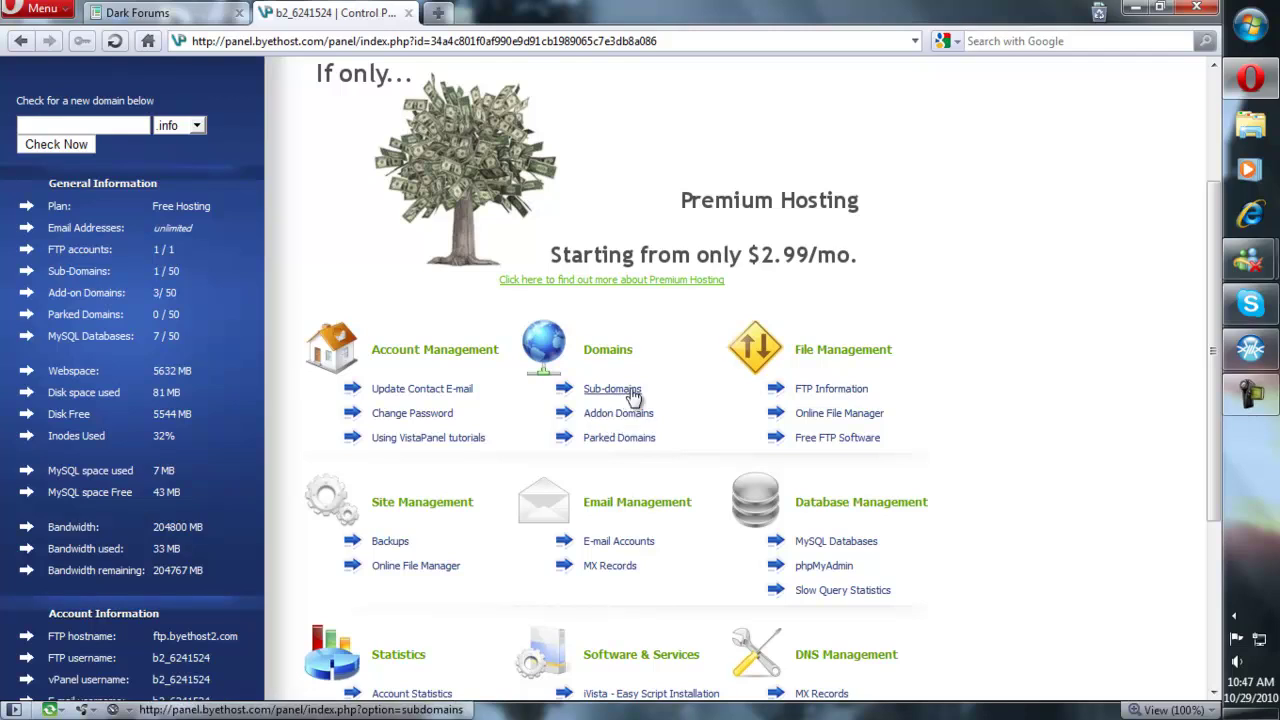
- On Sub-domain Management, add the sub-domain CoolStuff with 66ghz.com as its parent domain
left_click(631, 392)
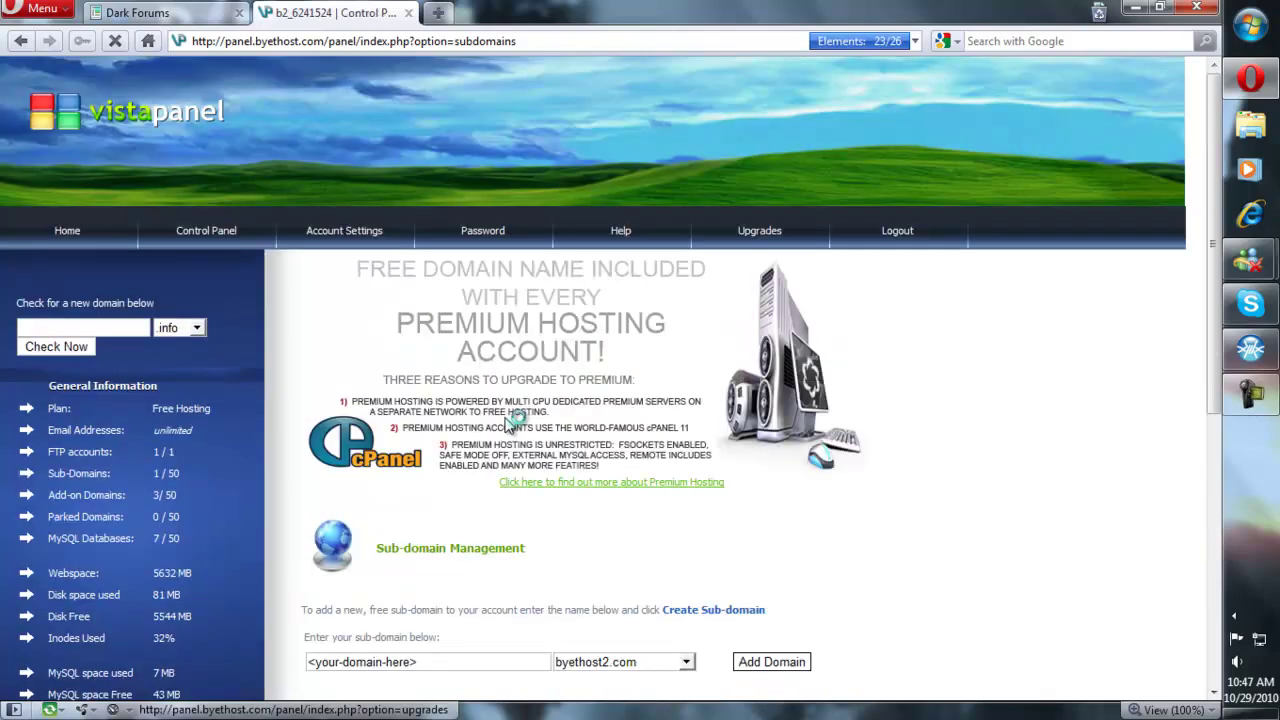
scroll(899, 453, "down", 2)
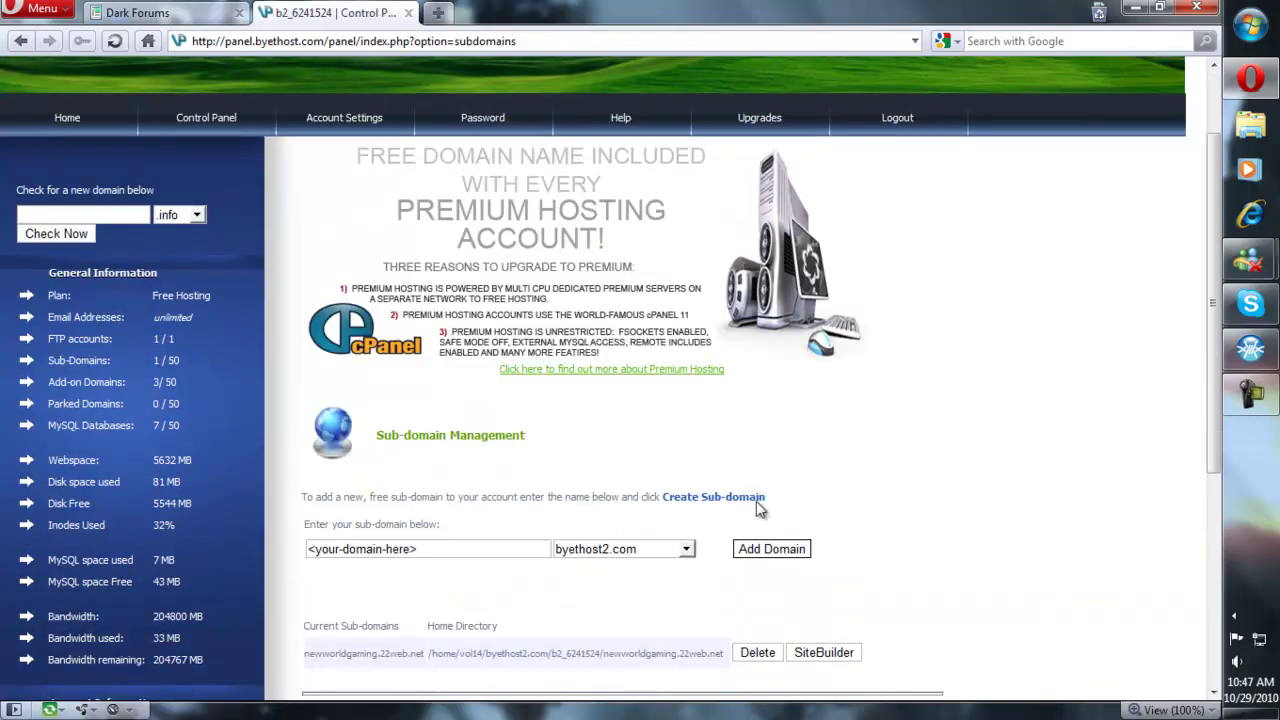
left_click(620, 563)
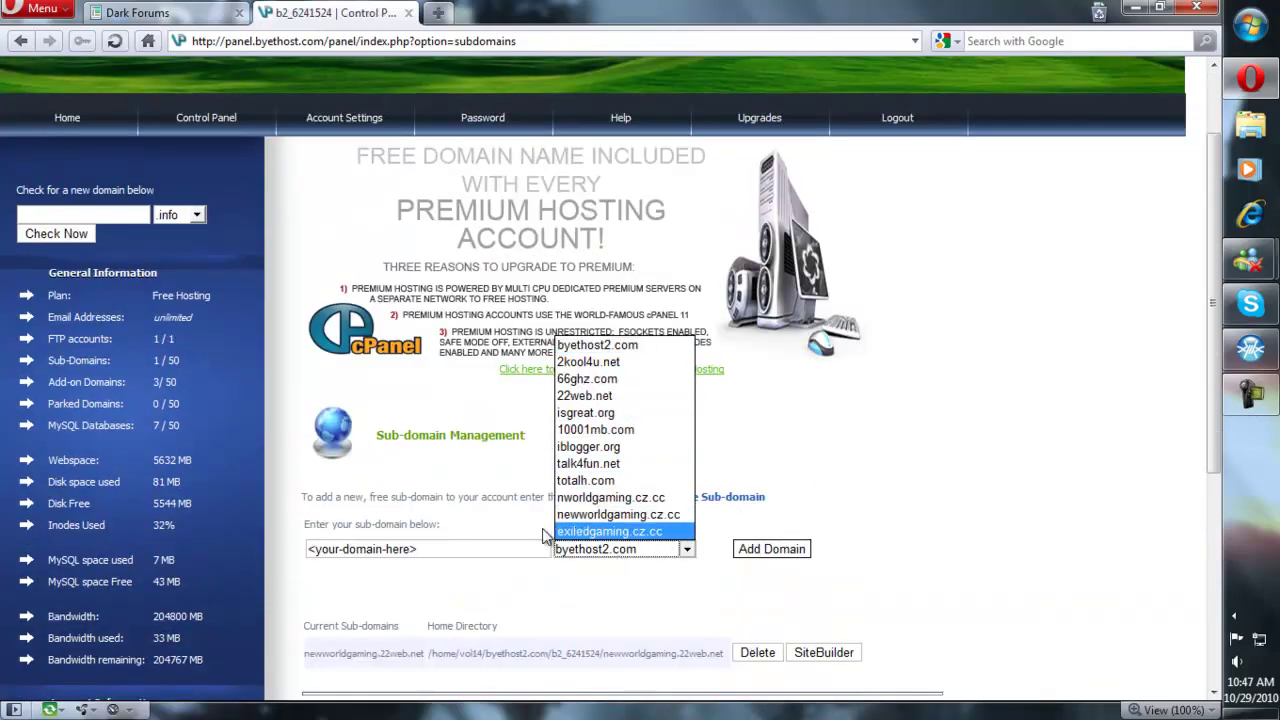
left_click(511, 544)
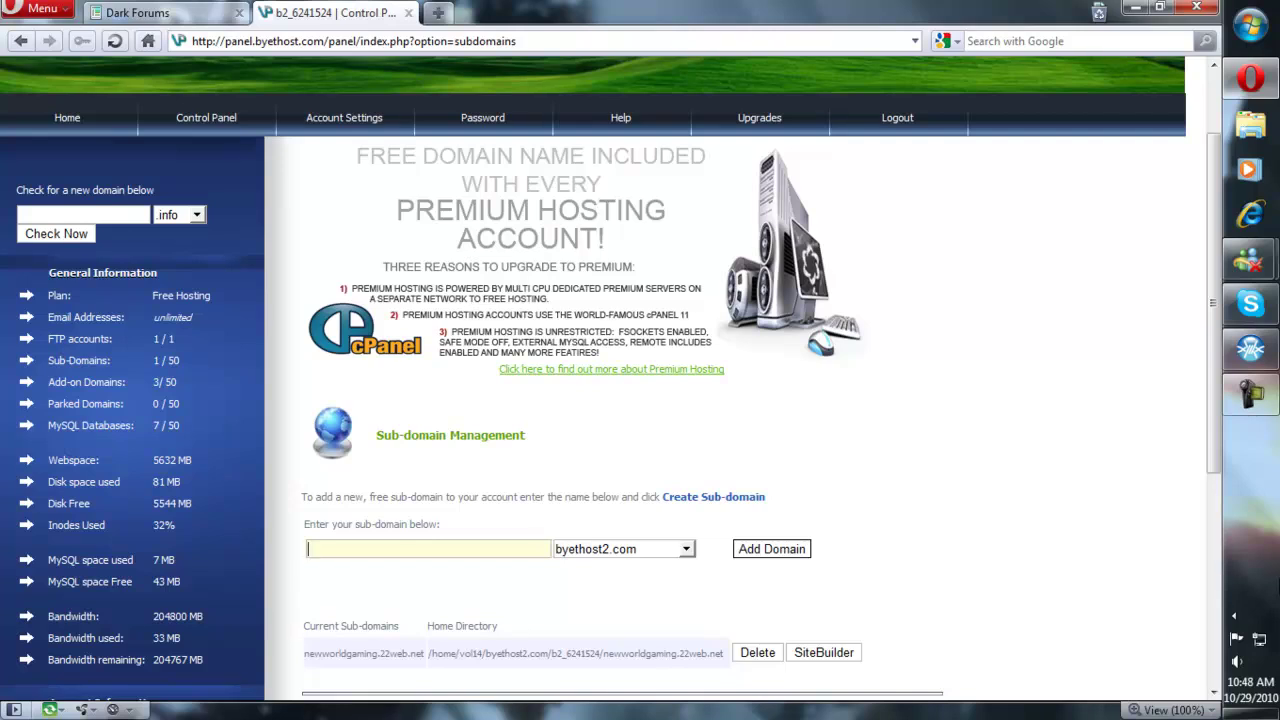
type("CoN")
key("BackSpace")
type("oolStuff")
left_click(622, 551)
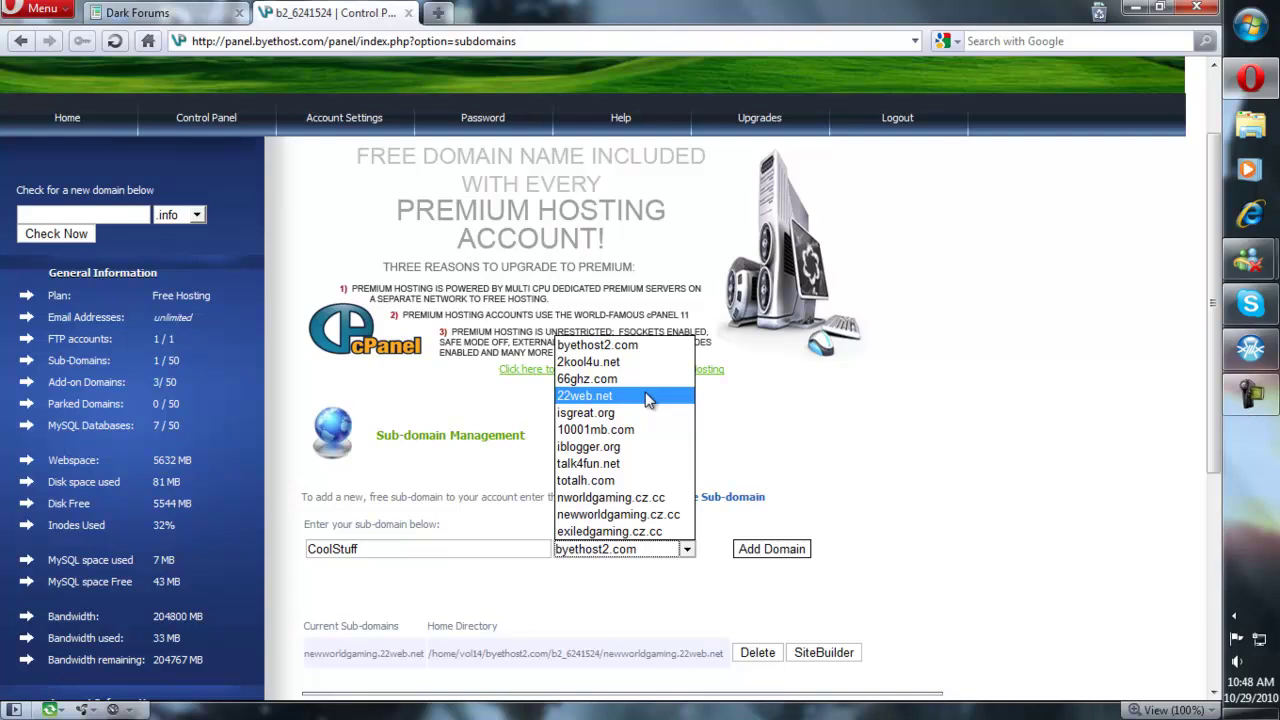
left_click(645, 379)
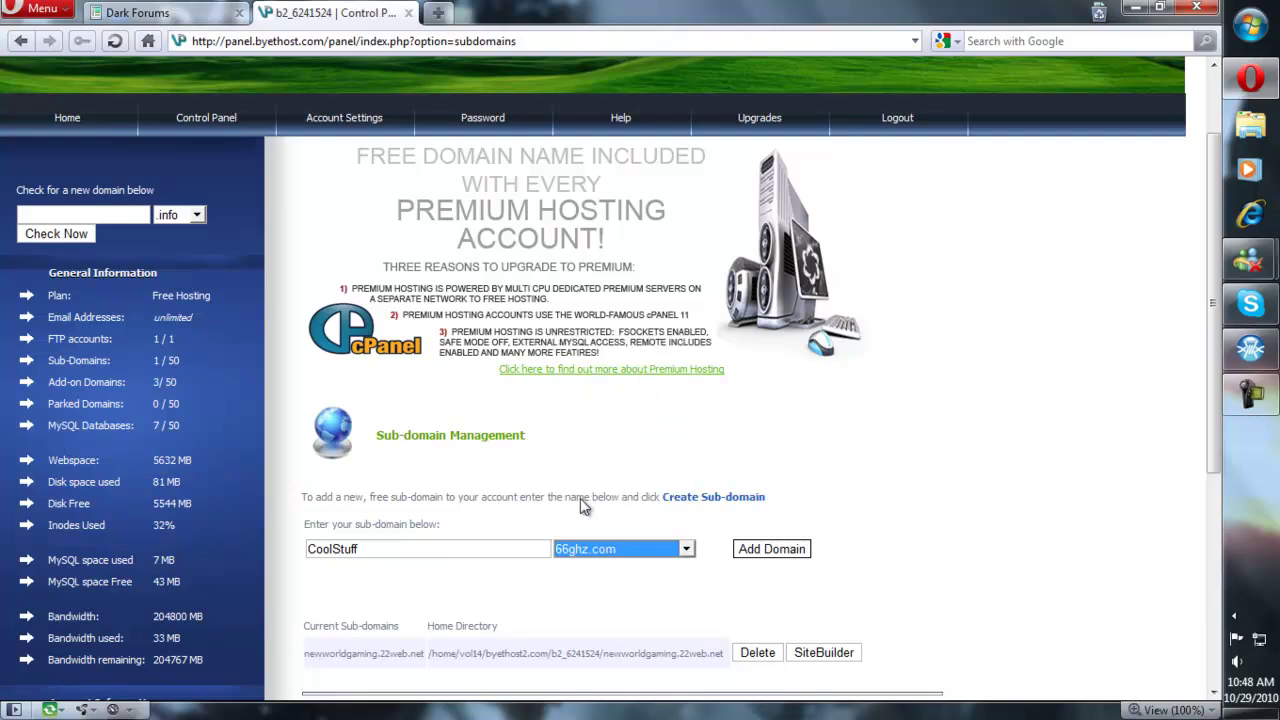
left_click(778, 552)
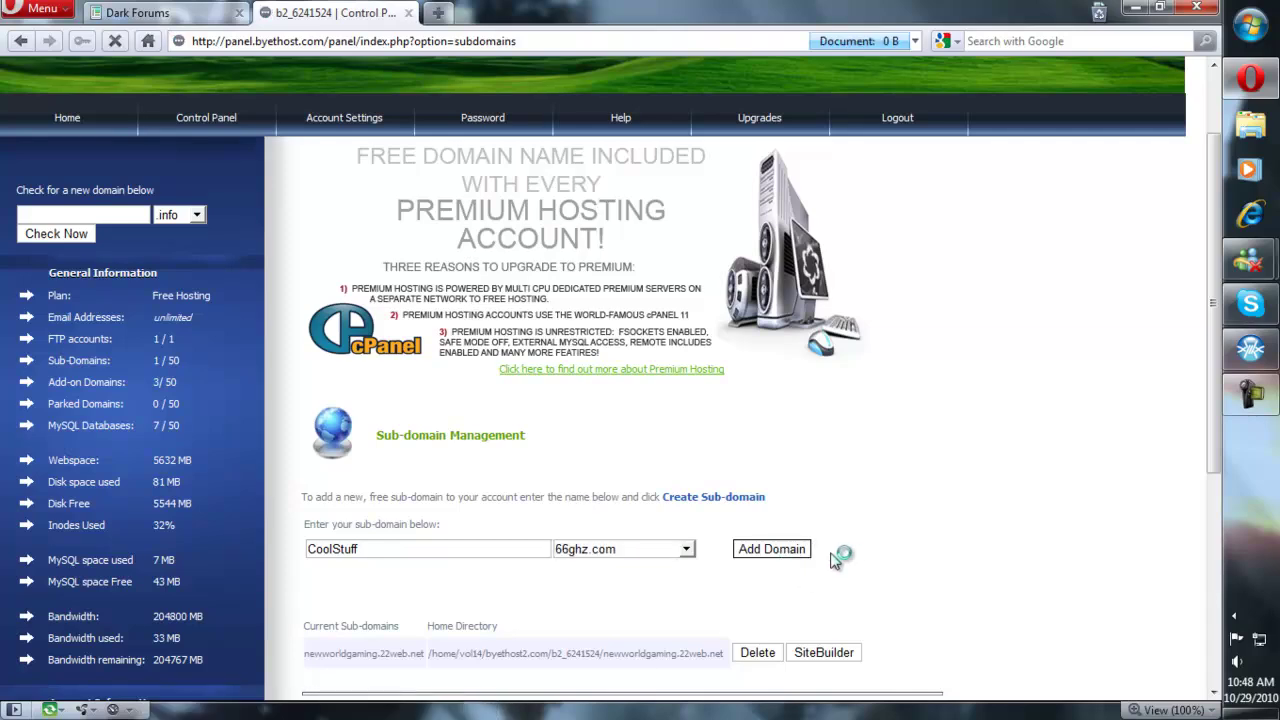
- Check coolstuff.66ghz.com under Current Sub-domains, then go back to the VistaPanel home page
scroll(700, 550, "down", 4)
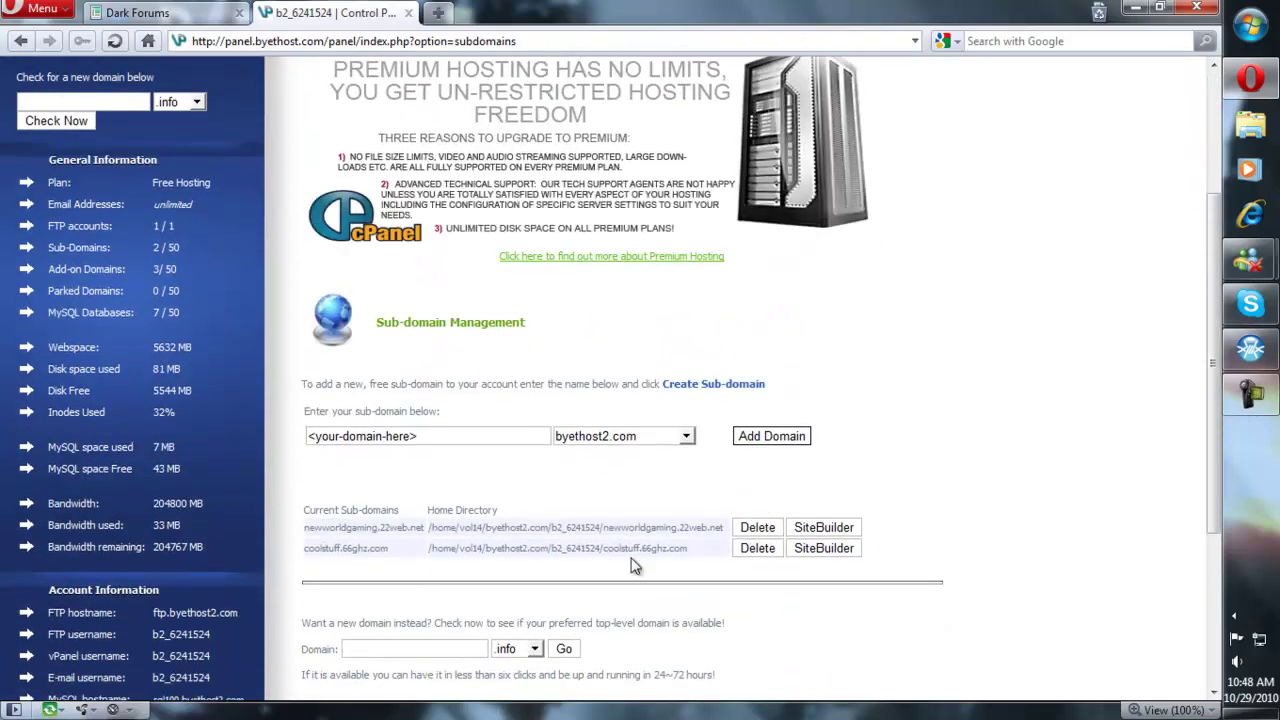
scroll(632, 566, "down", 2)
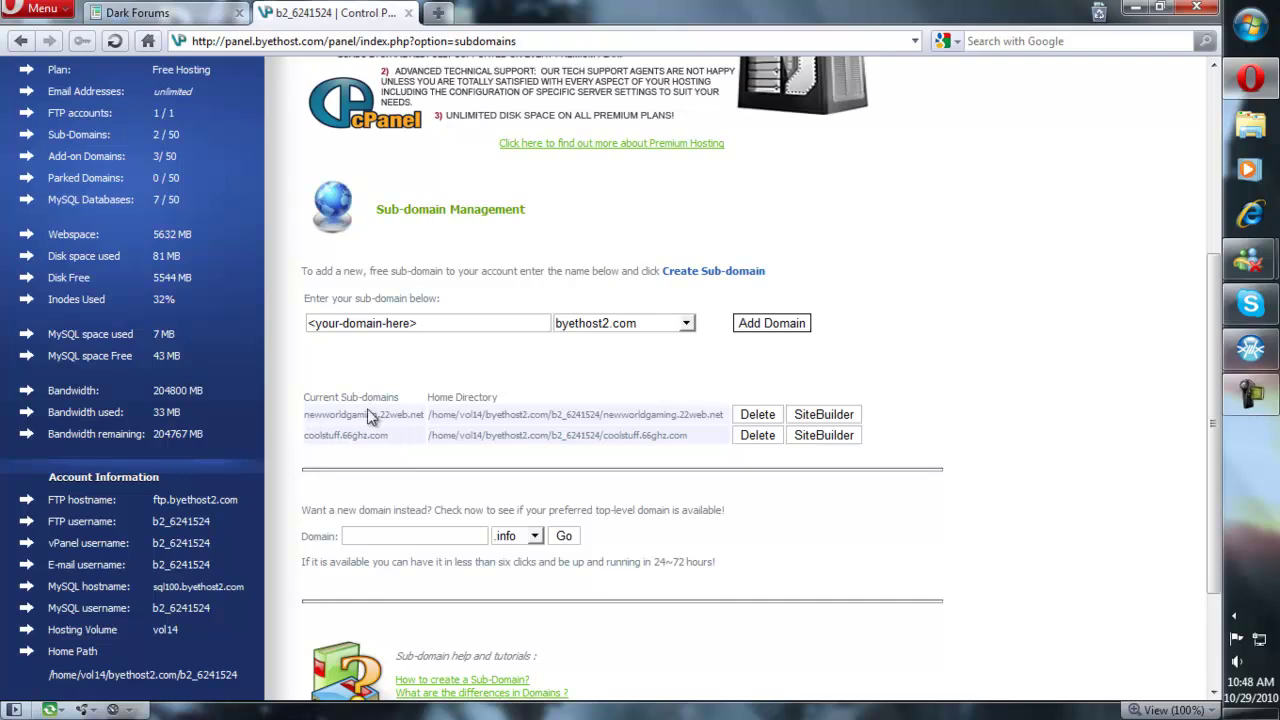
scroll(381, 437, "up", 6)
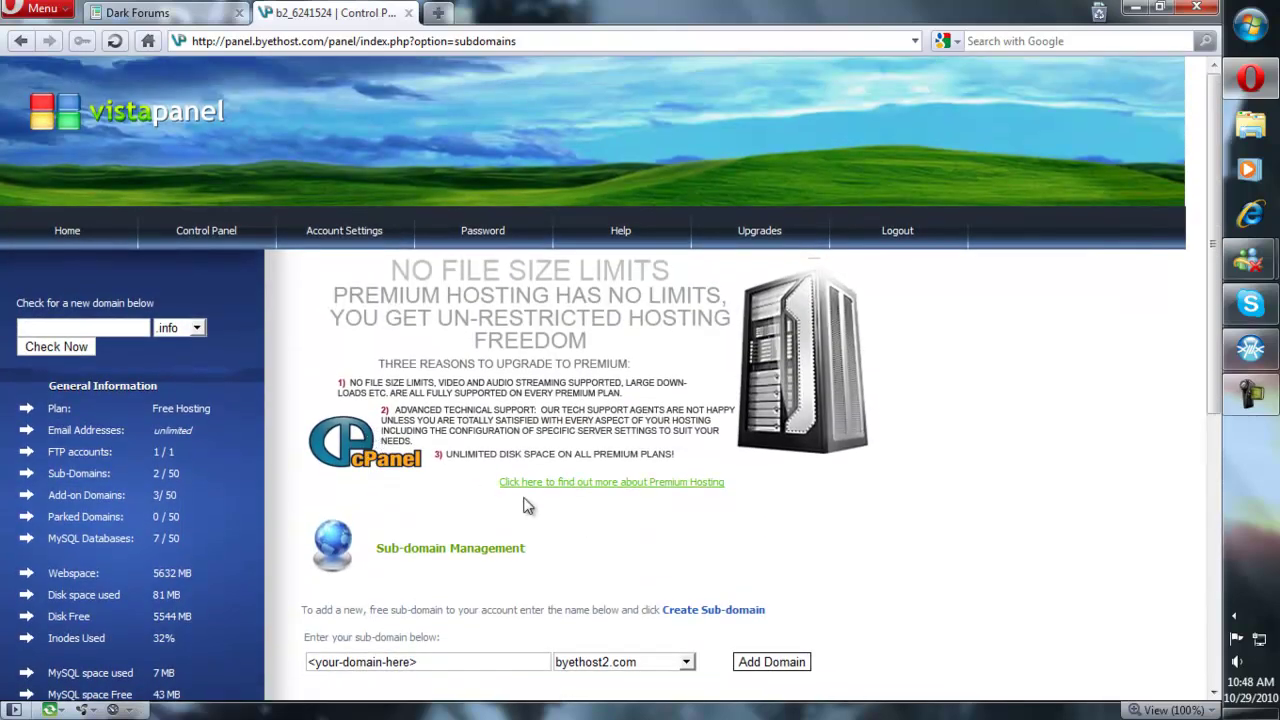
left_click(110, 222)
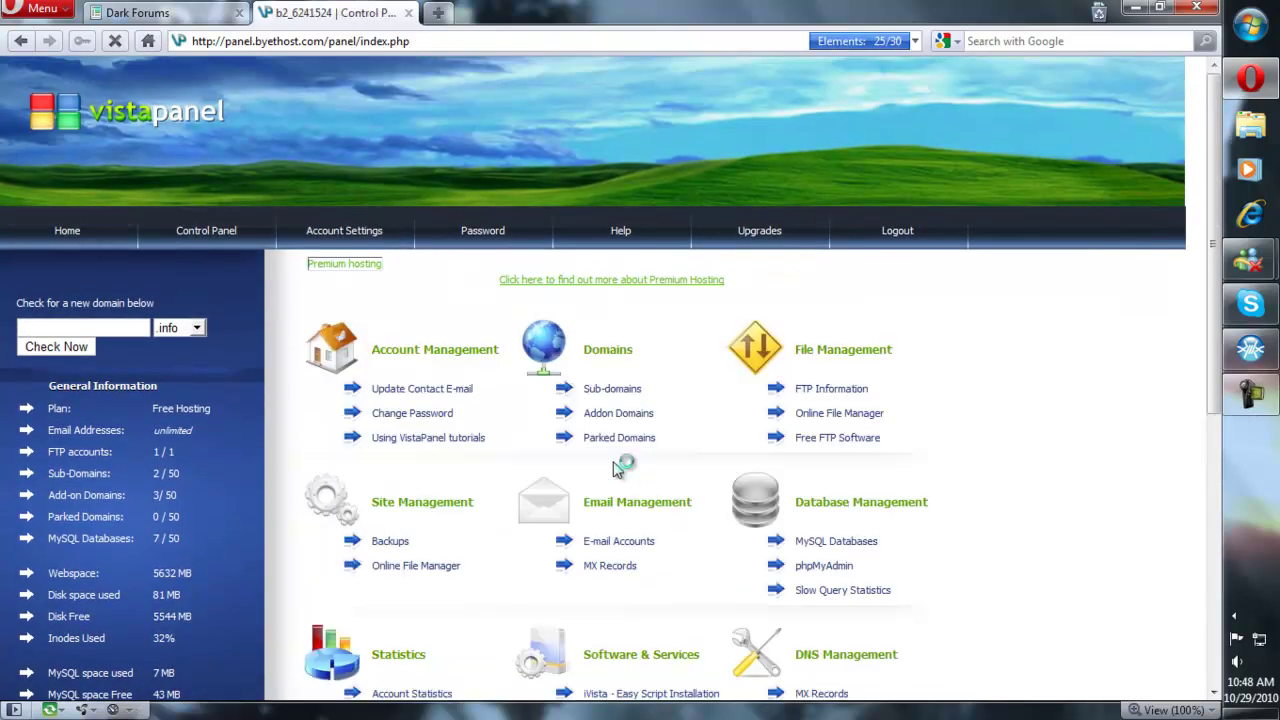
scroll(950, 450, "down", 6)
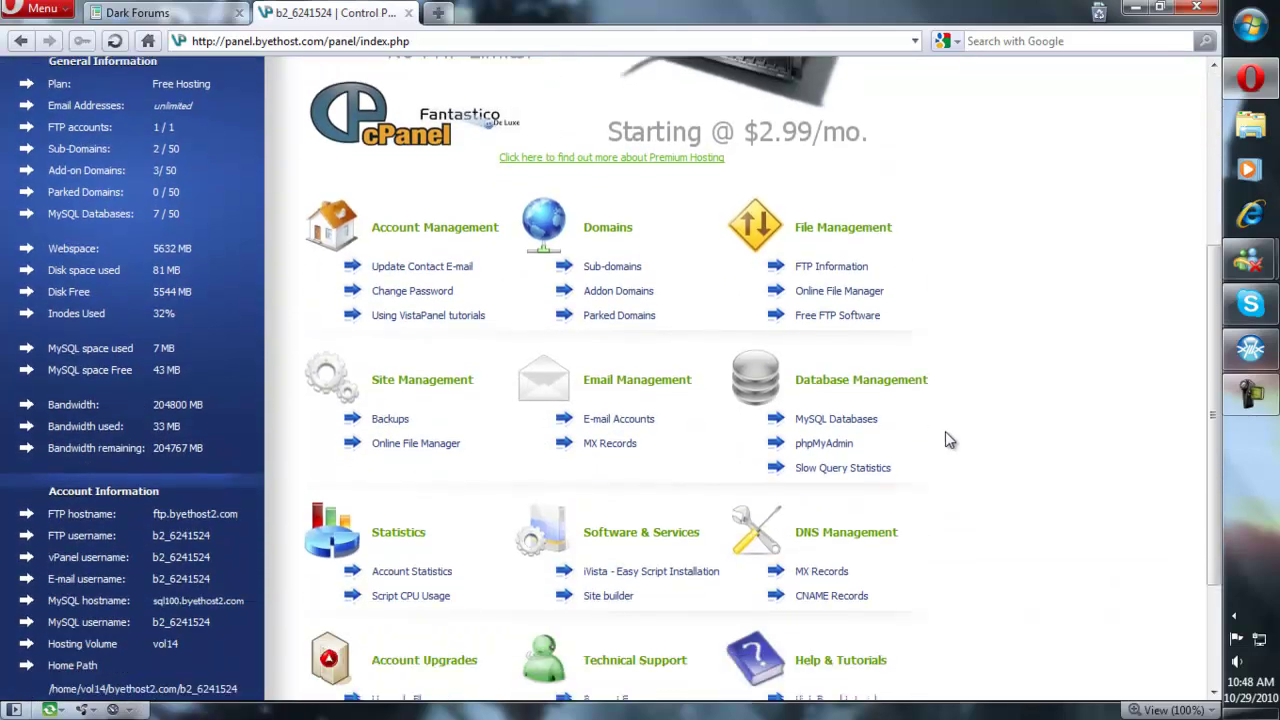
scroll(530, 325, "up", 2)
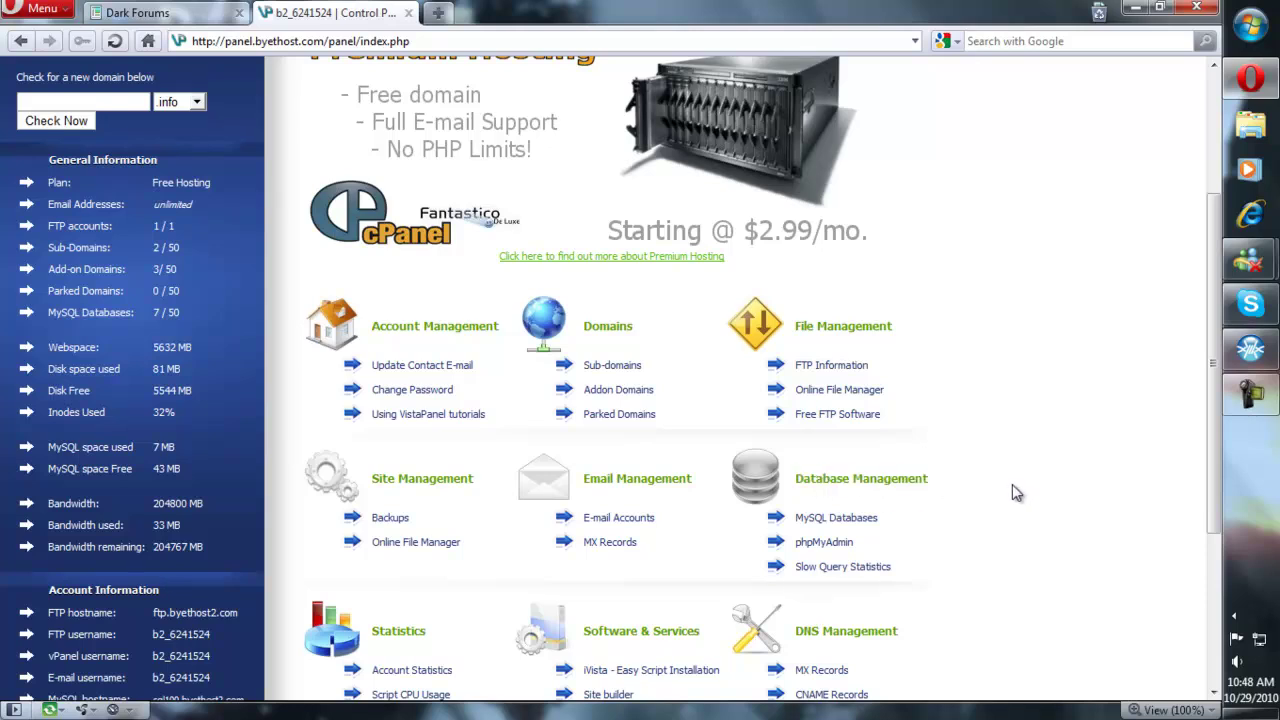
scroll(1008, 484, "down", 2)
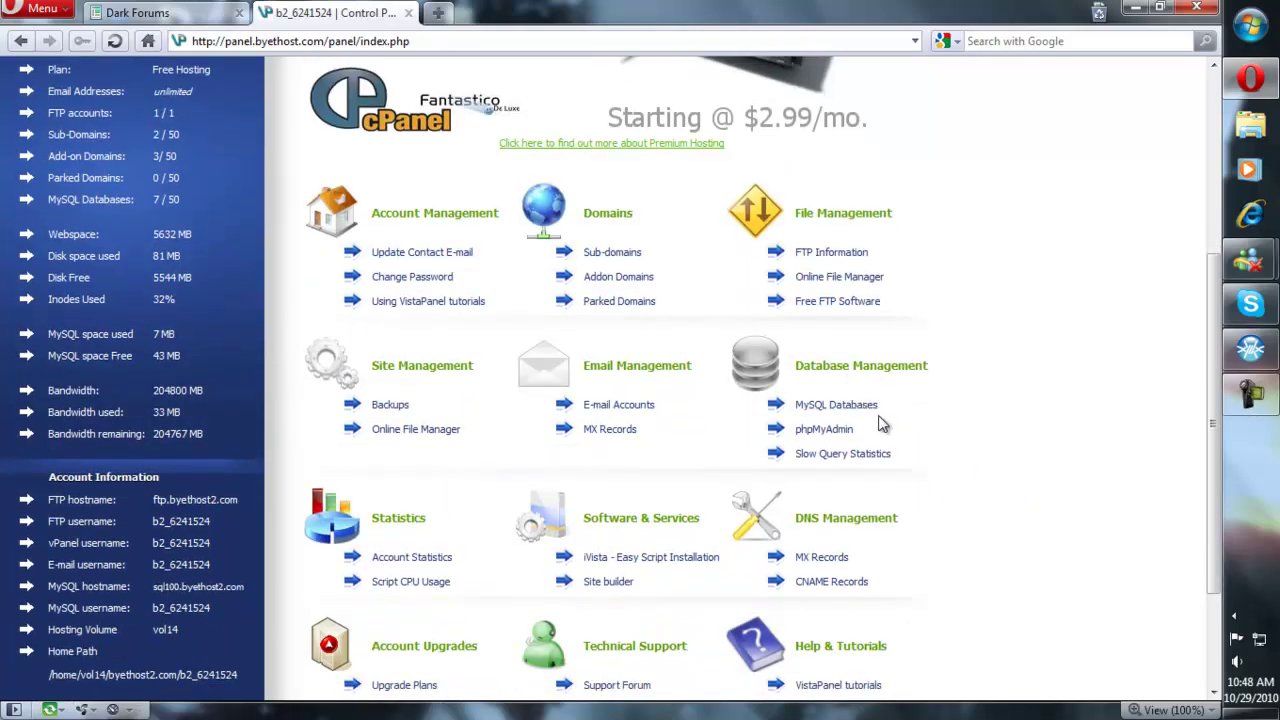
- On the MySQL Databases page, create a database named CS
left_click(856, 405)
scroll(707, 500, "down", 5)
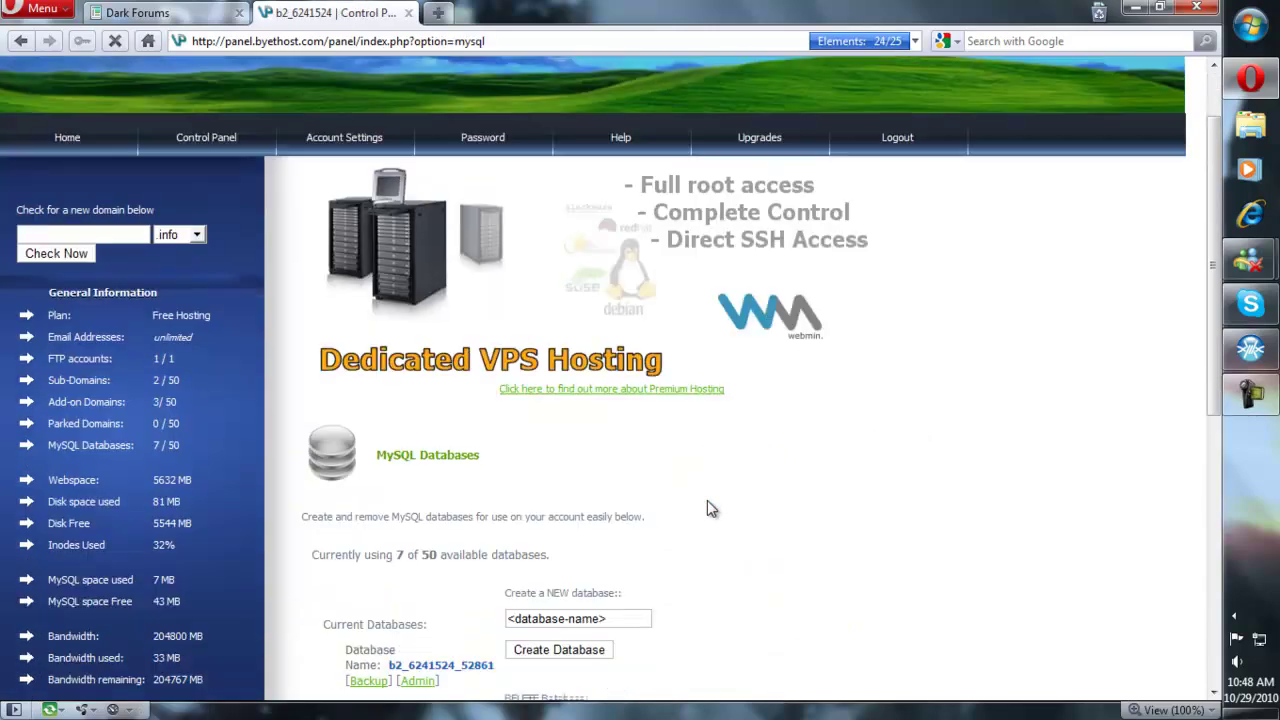
left_click(538, 486)
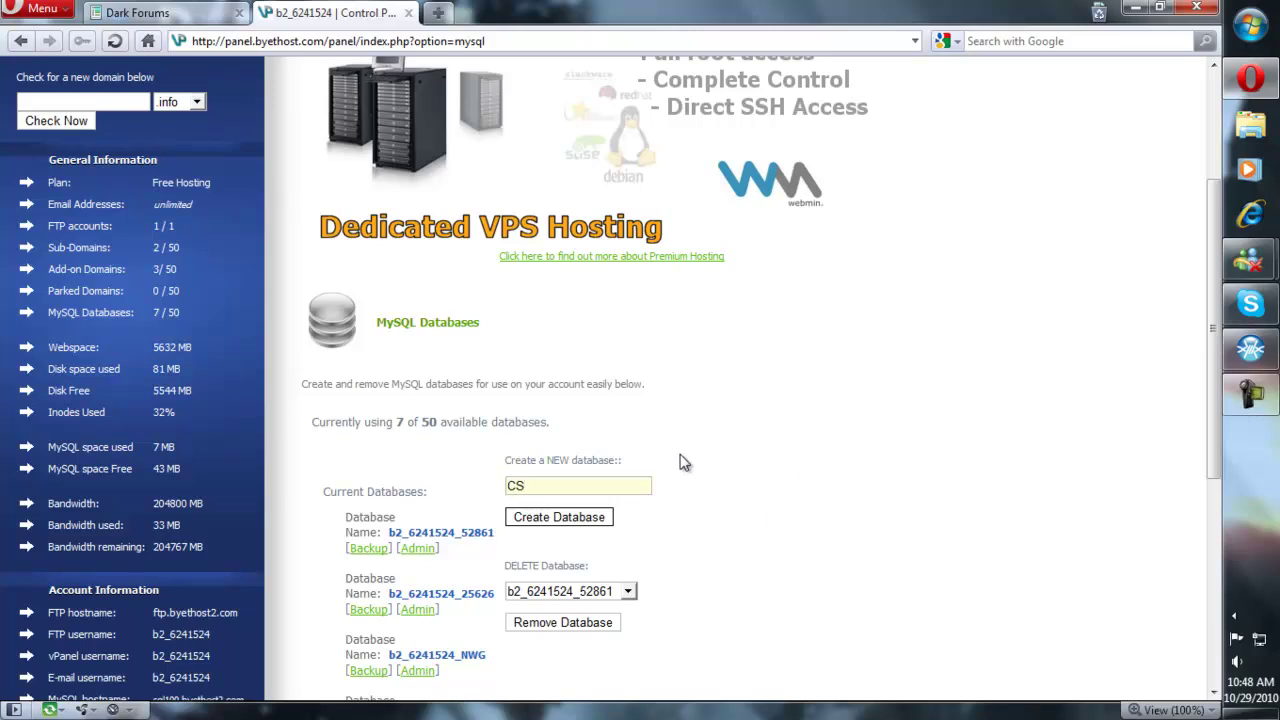
left_click(597, 517)
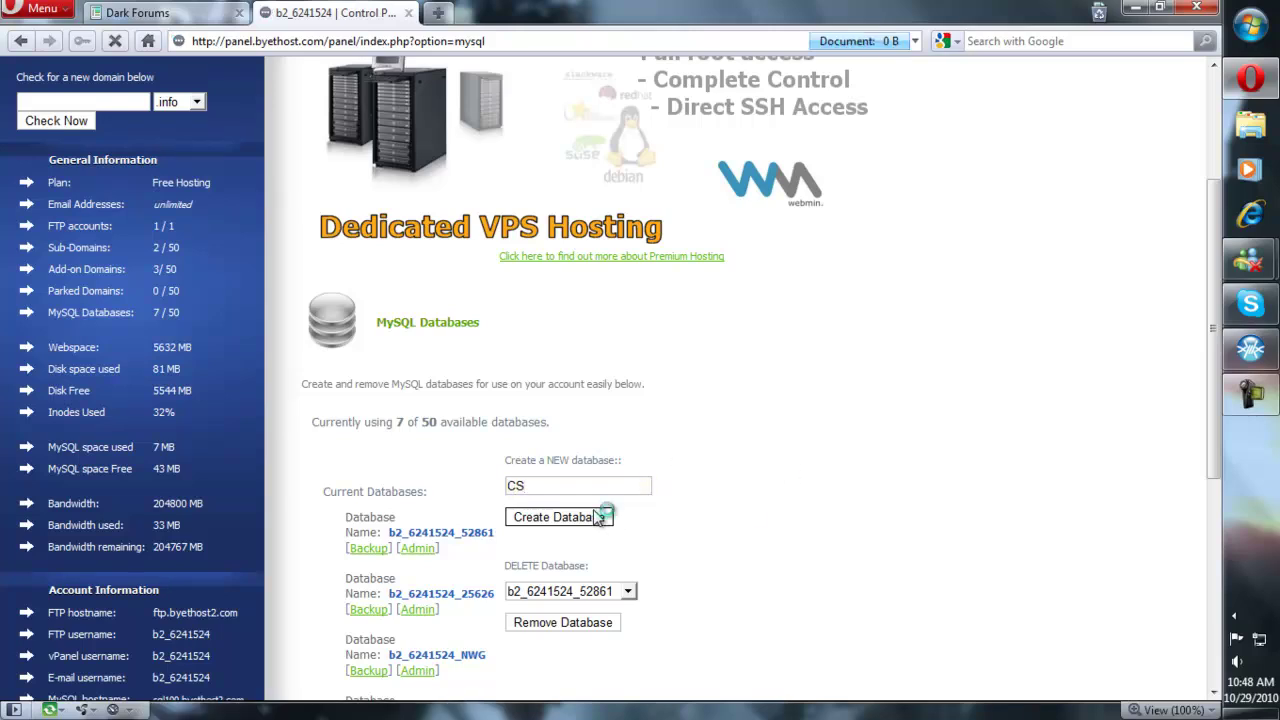
scroll(818, 523, "down", 5)
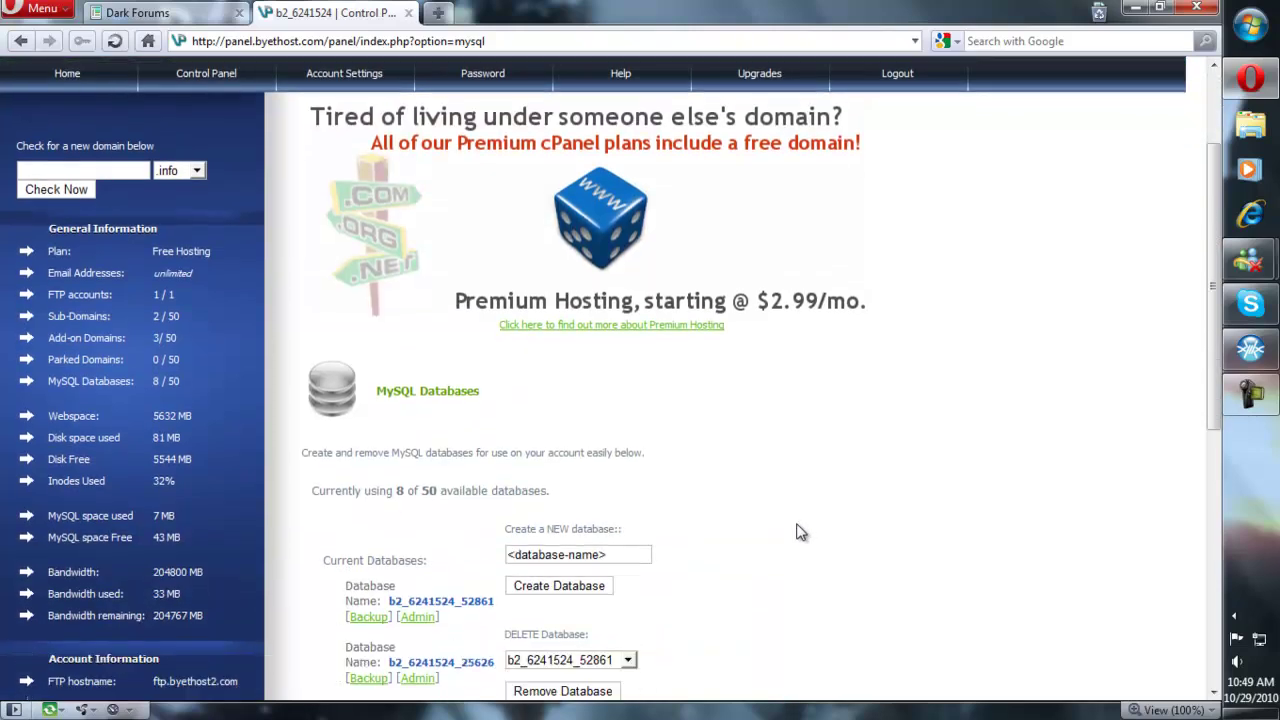
- Highlight the CS database in Current Databases, then return to the home page showing 8/50 databases
left_click_drag(479, 545, 393, 548)
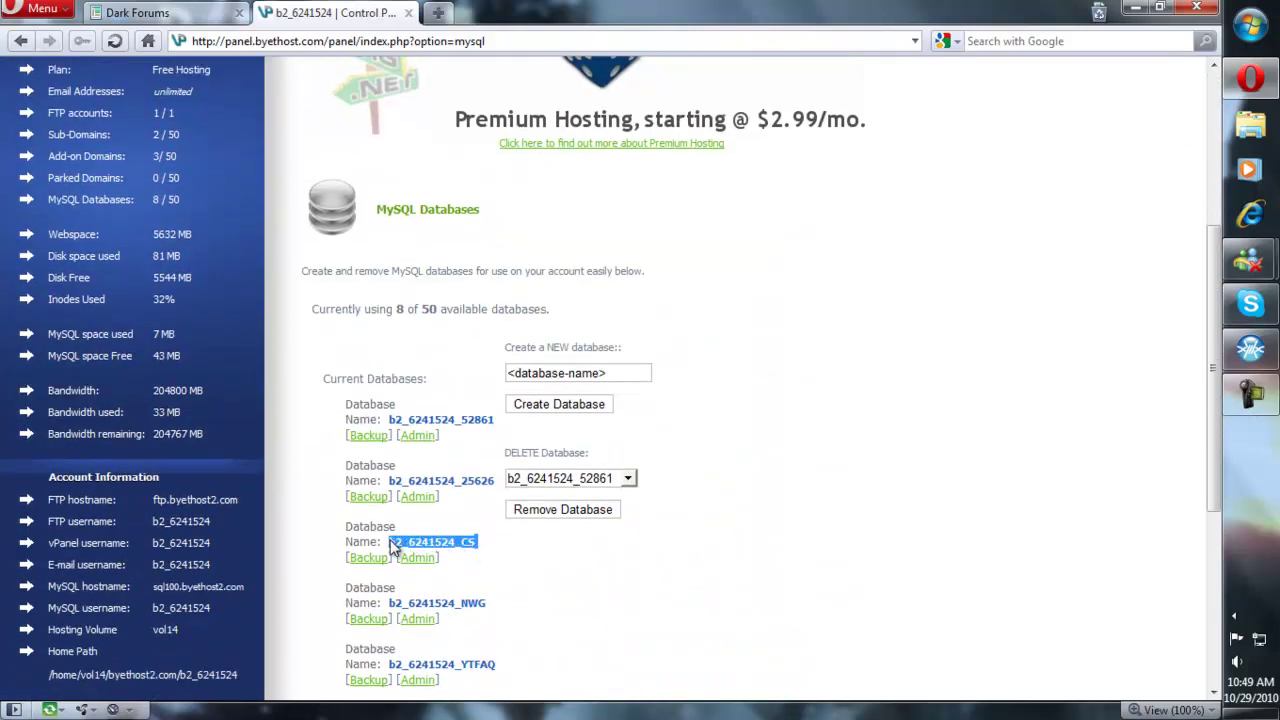
left_click(703, 629)
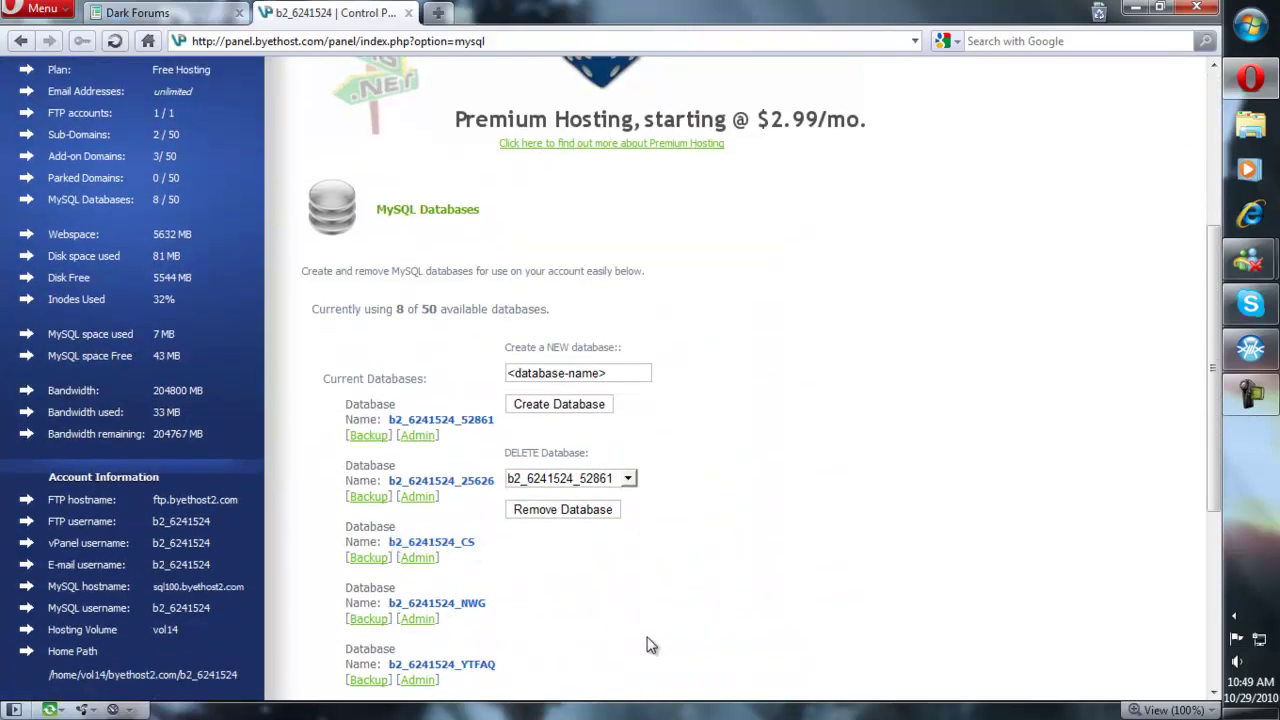
scroll(646, 644, "up", 5)
left_click(97, 243)
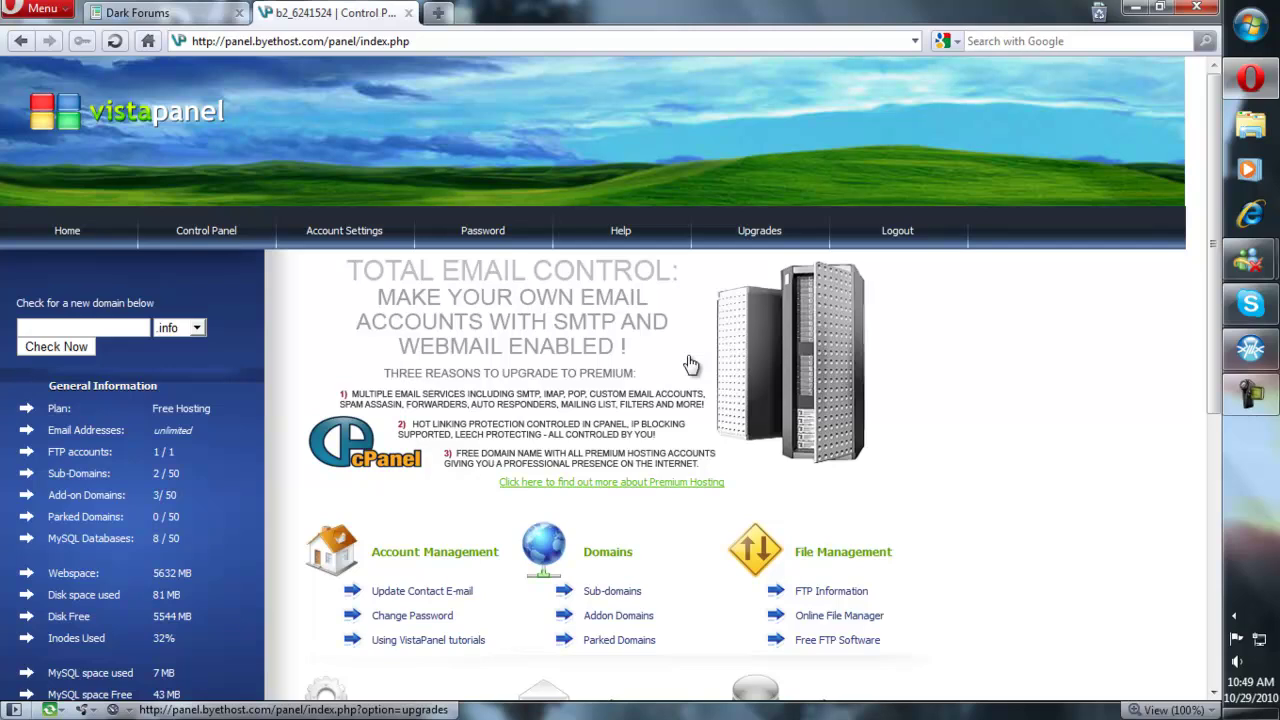
scroll(1068, 500, "down", 3)
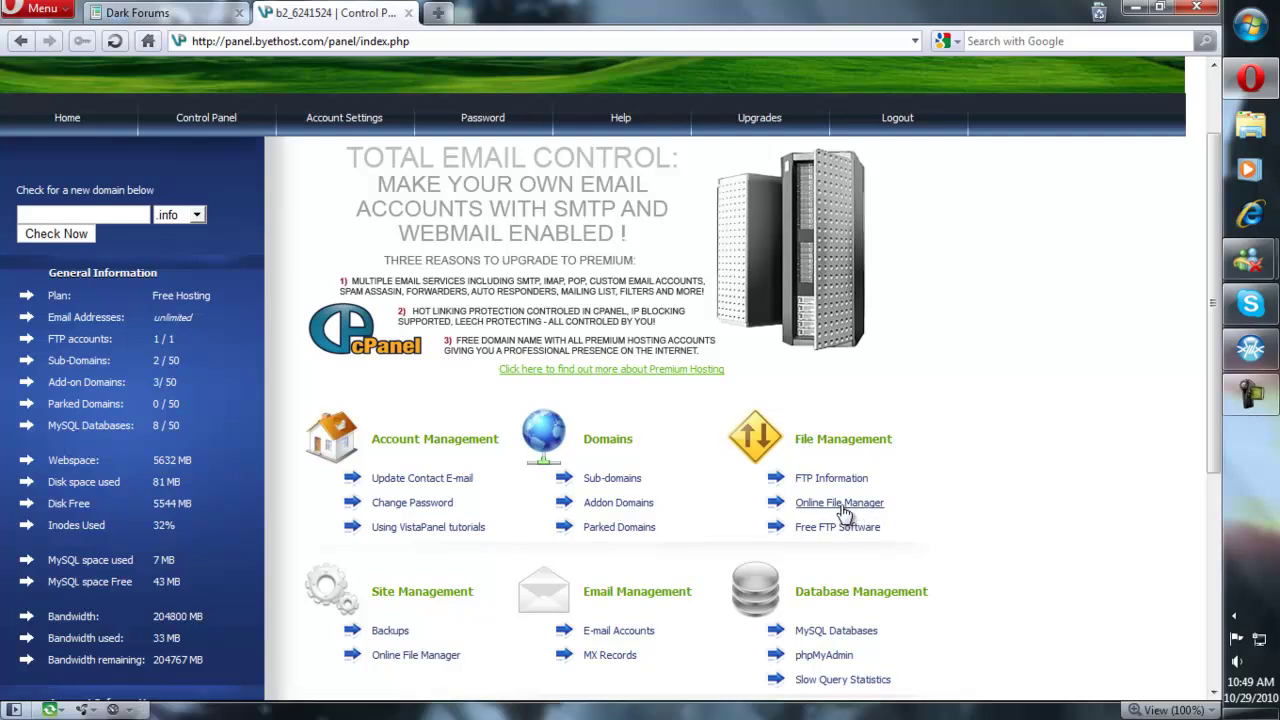
- In the Online File Manager, open coolstuff.66ghz.com/htdocs and bring up its Upload form
left_click(851, 510)
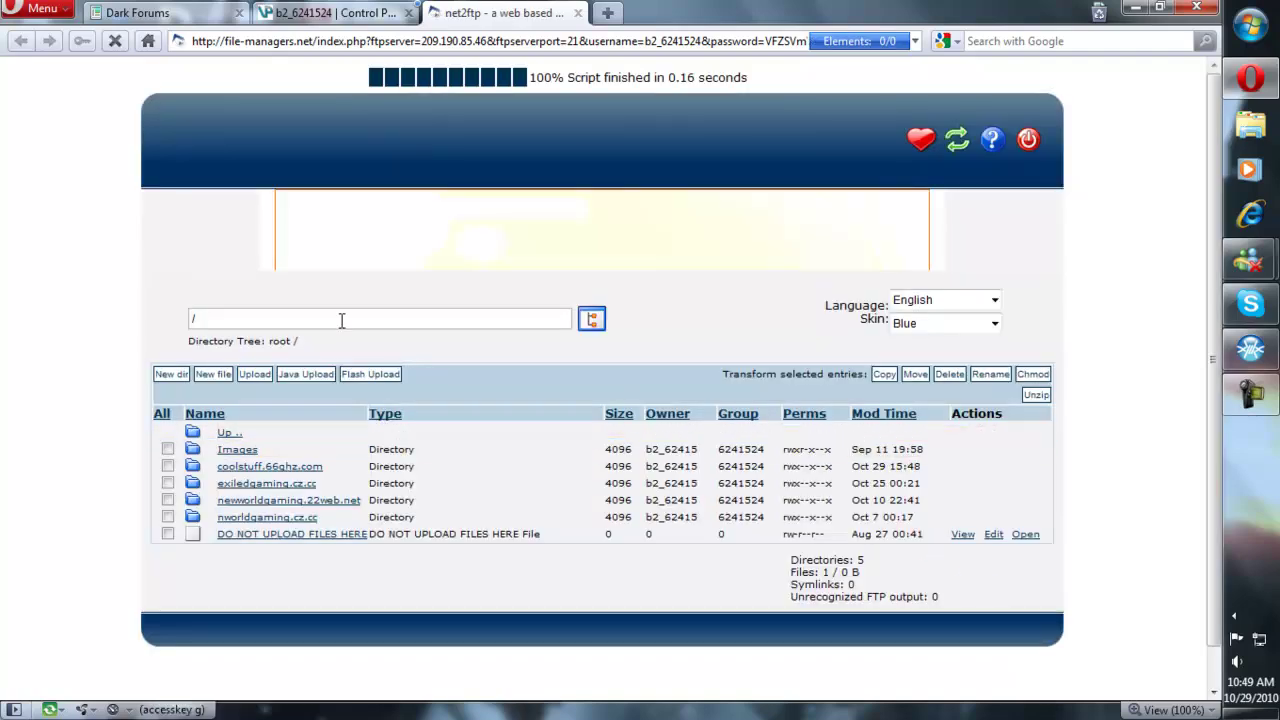
left_click(237, 468)
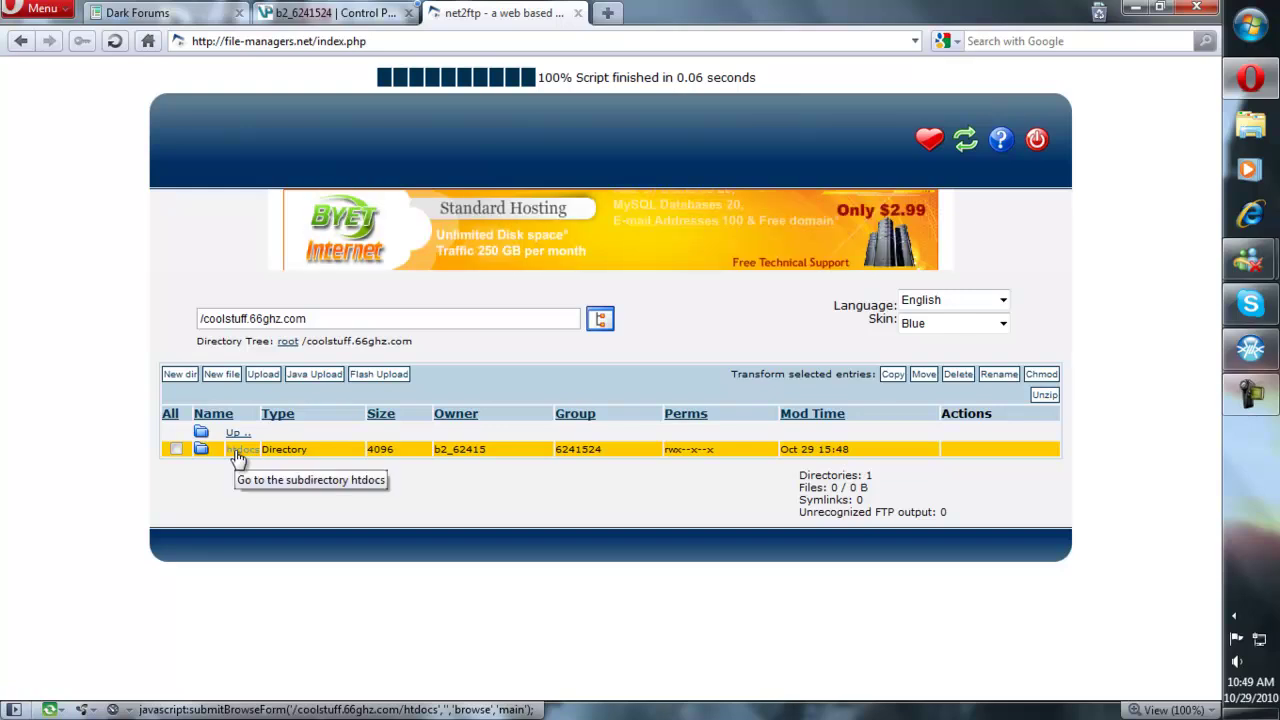
left_click(238, 452)
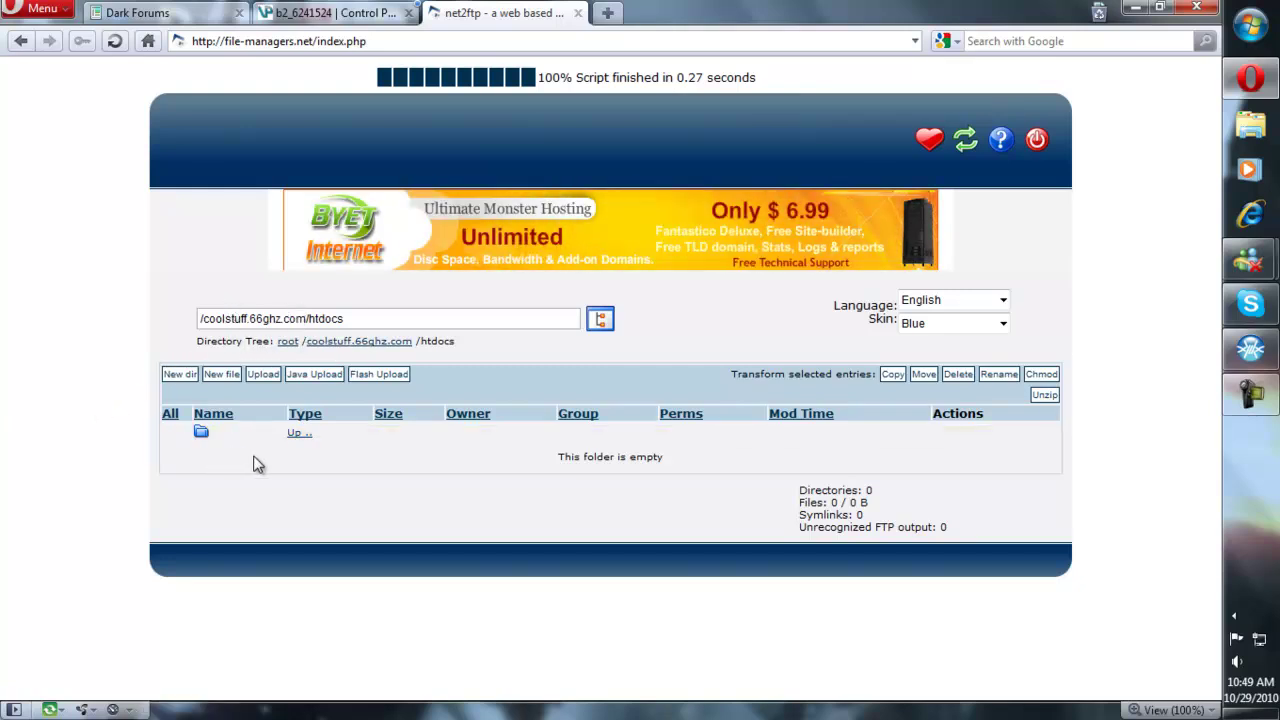
left_click(272, 375)
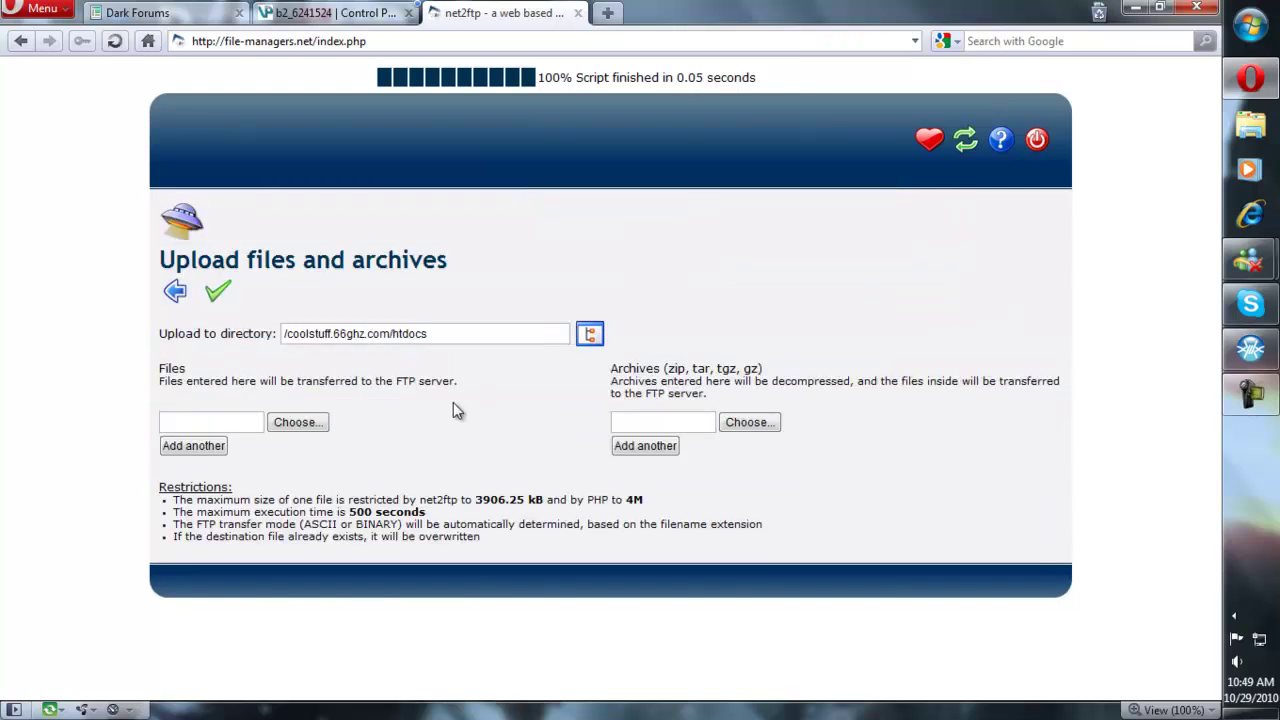
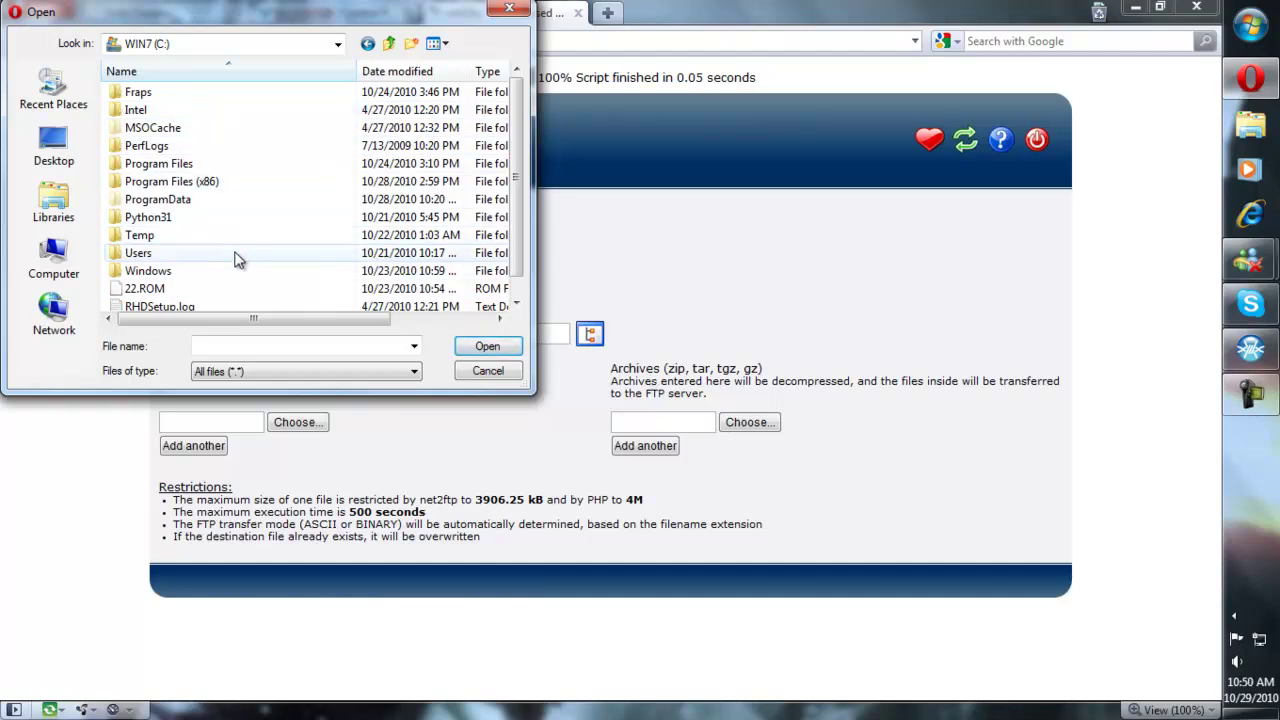
- Upload mybb_1600.zip from Desktop > Forum files as an archive to unpack into htdocs
double_click(240, 255)
double_click(212, 131)
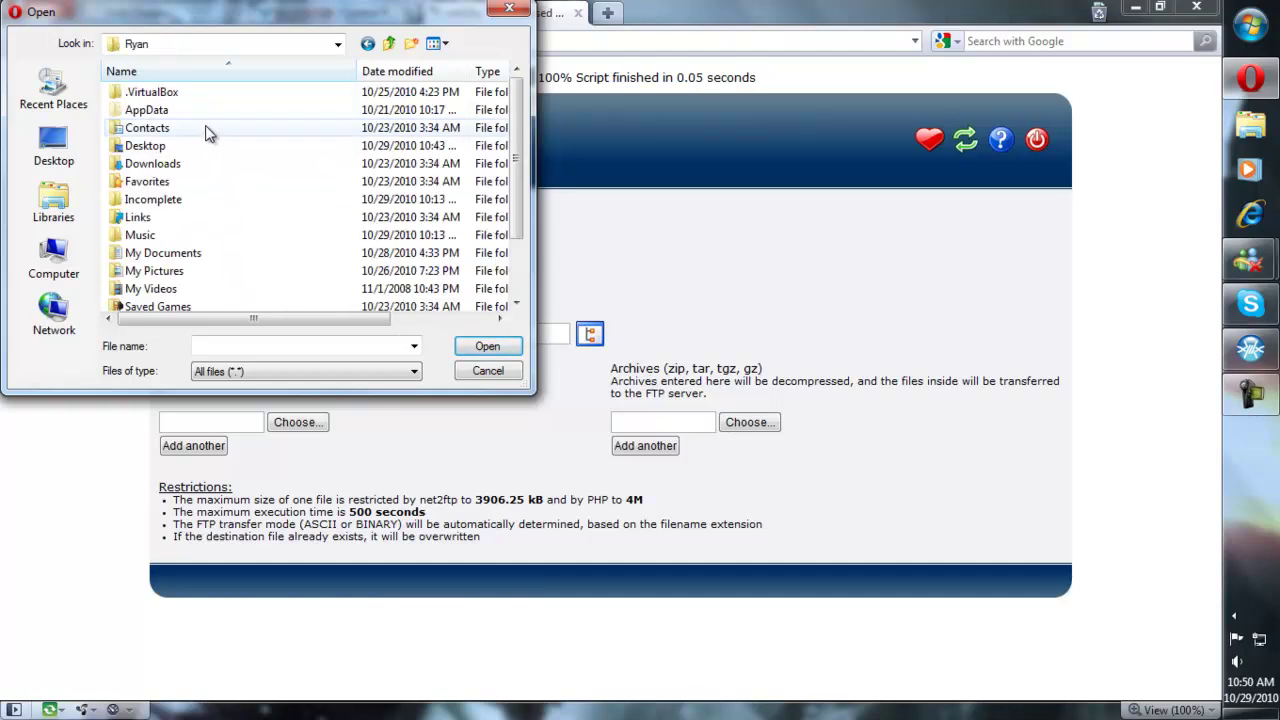
double_click(197, 146)
scroll(310, 185, "down", 1)
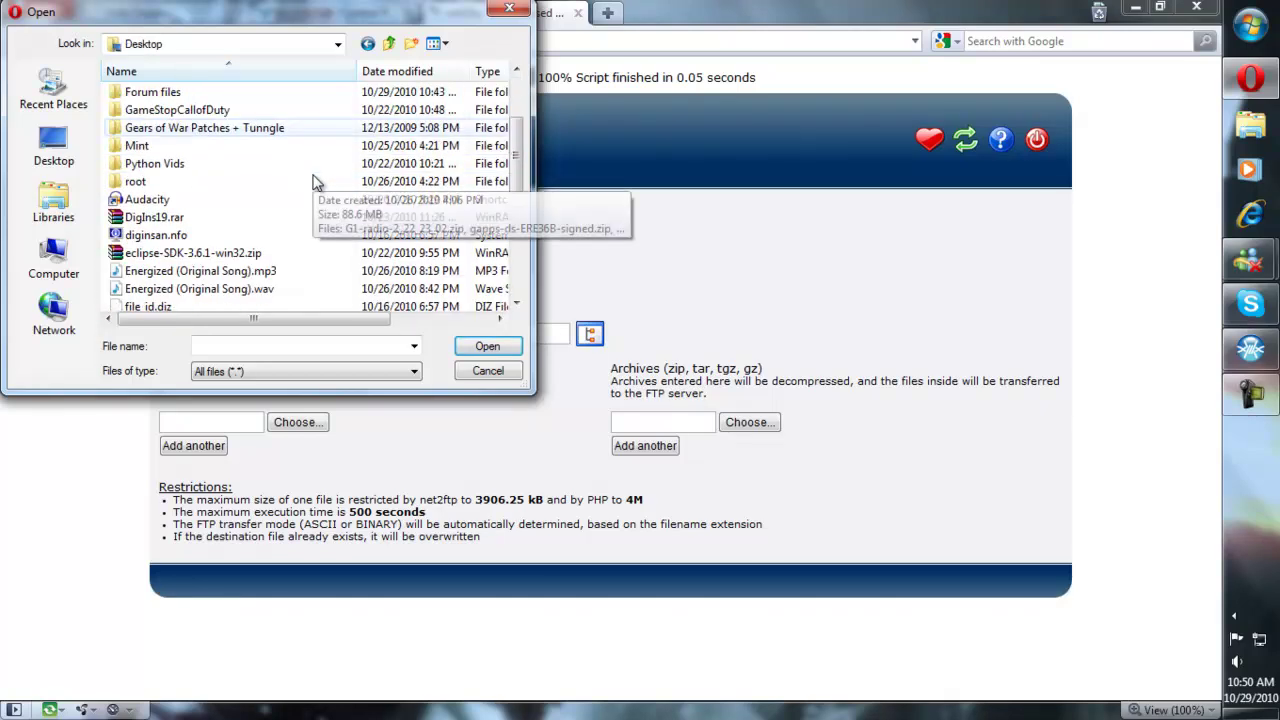
scroll(237, 180, "up", 2)
double_click(160, 200)
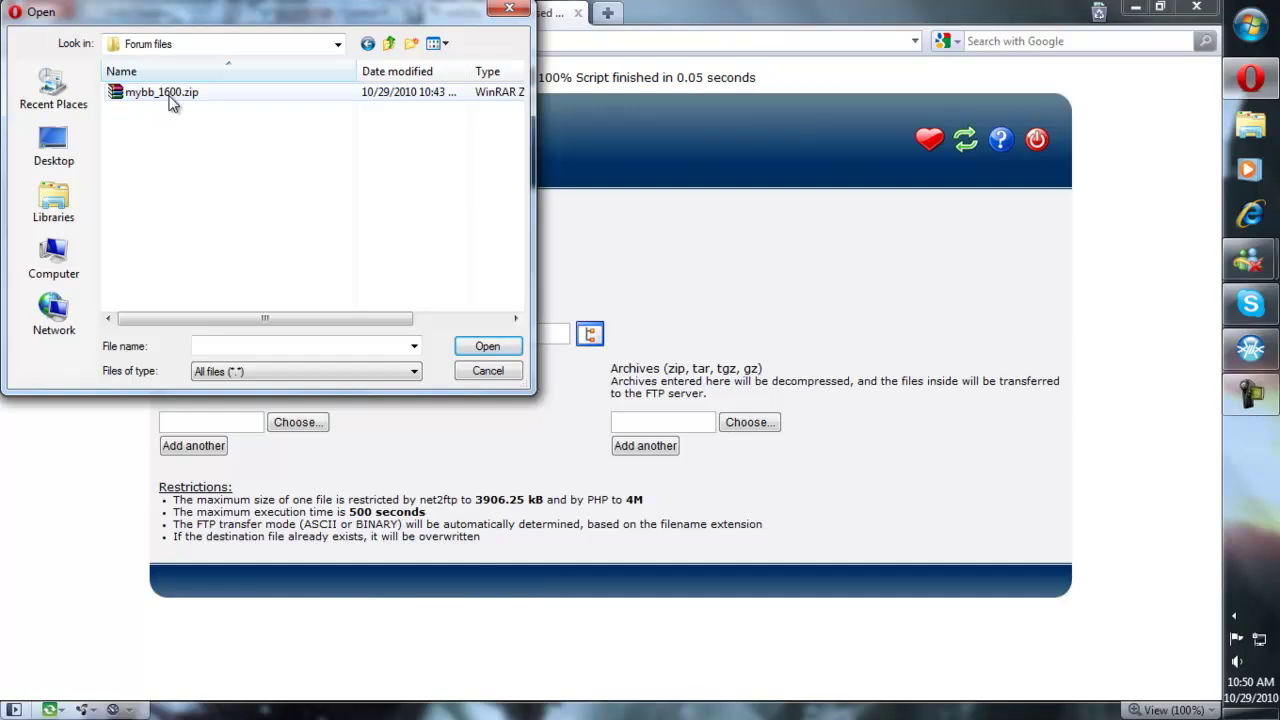
left_click(197, 97)
double_click(197, 97)
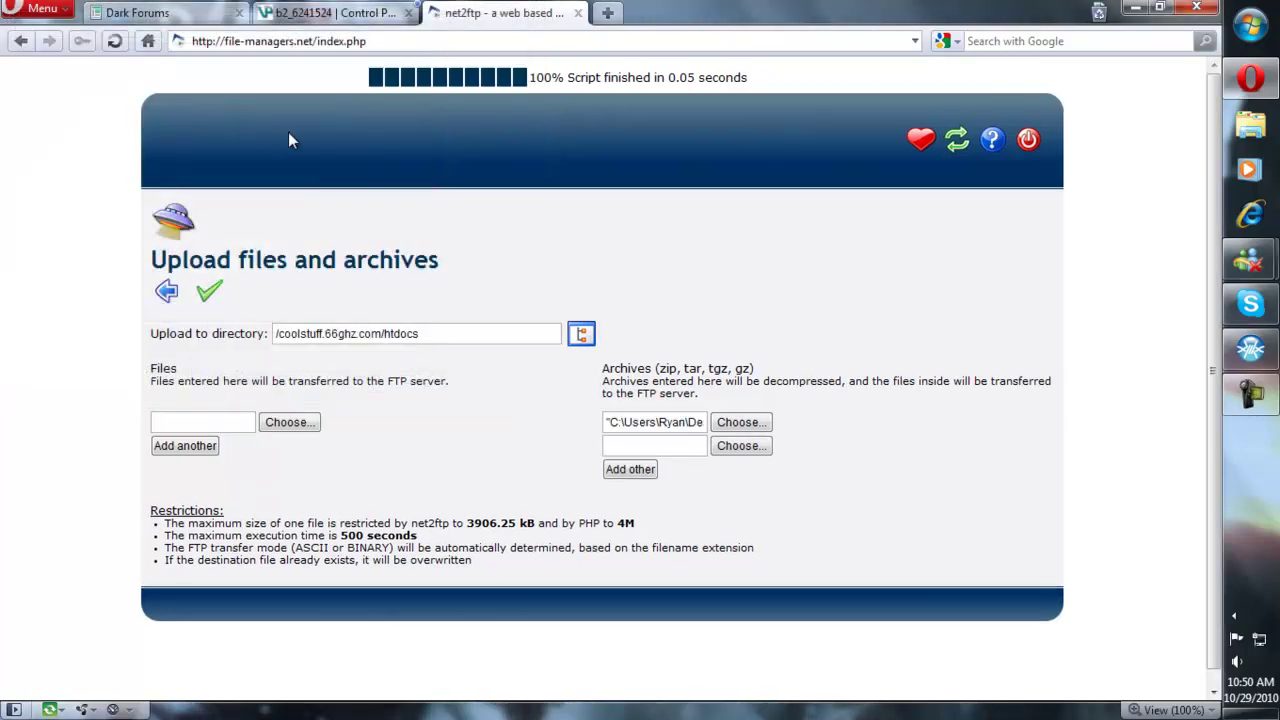
left_click(209, 291)
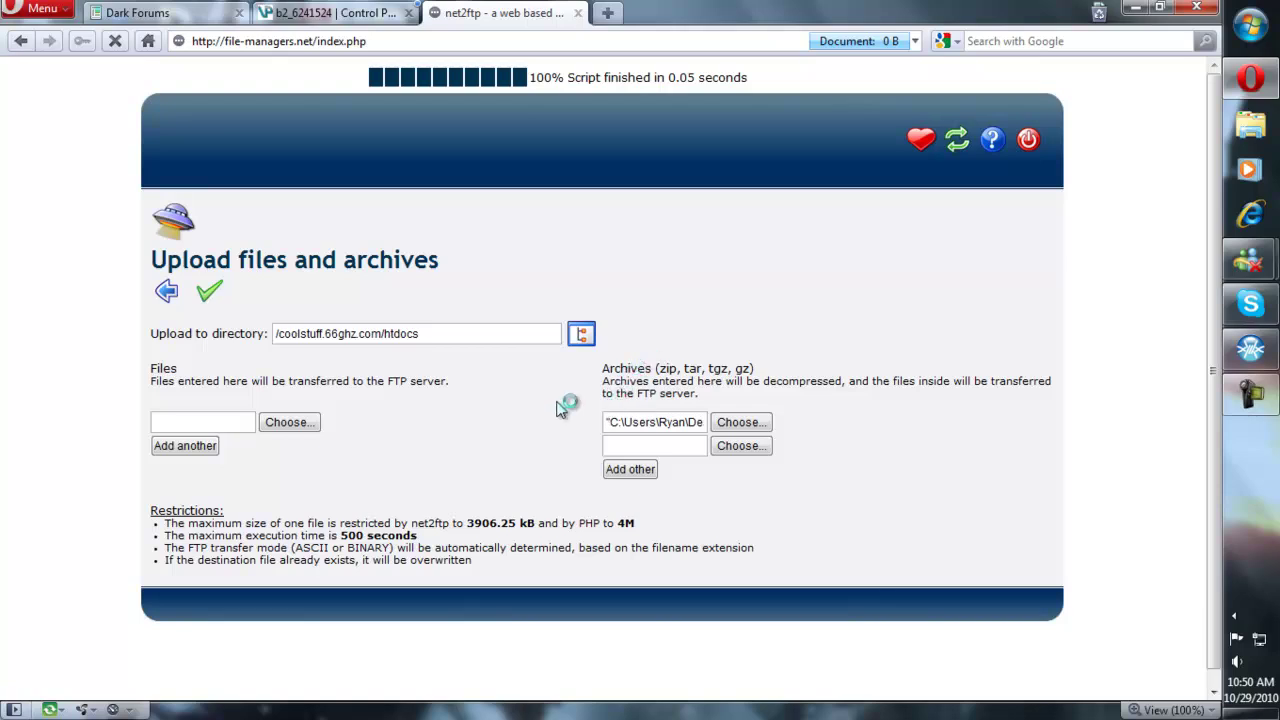
- Review the extraction results listing Documentation and Upload, then get a fresh upload form
mouse_move(330, 28)
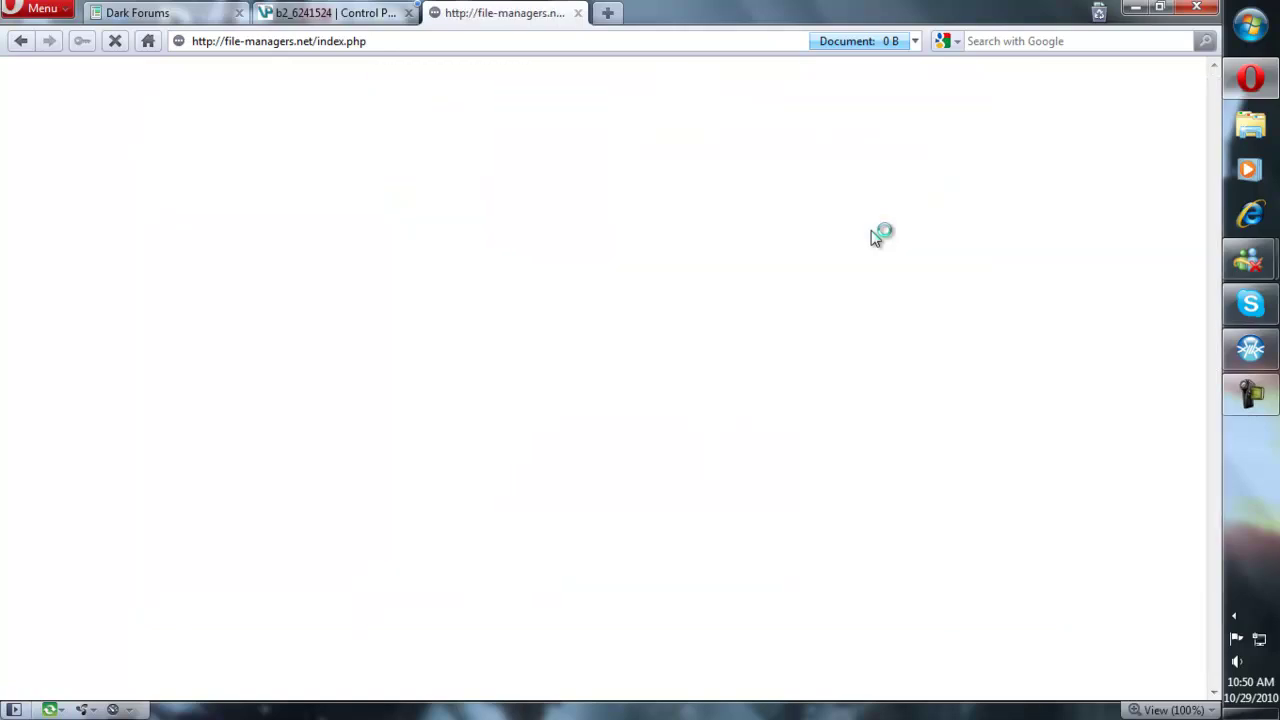
scroll(607, 400, "down", 2)
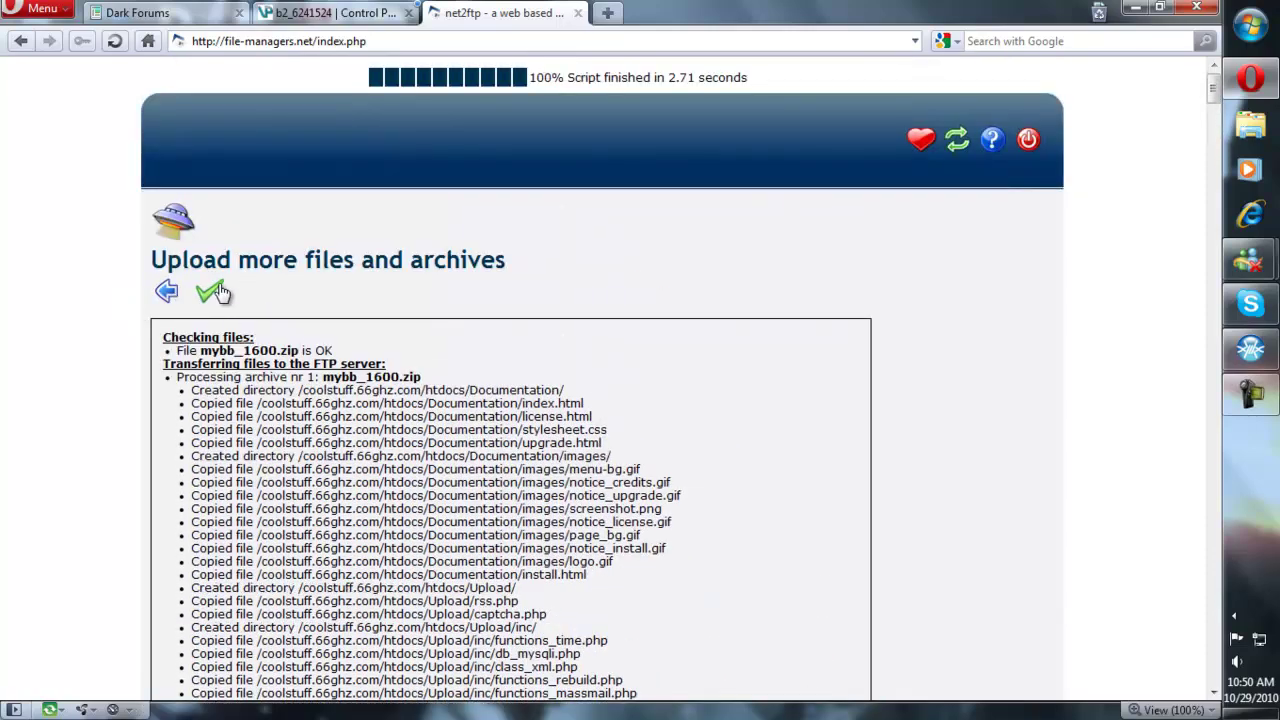
left_click(212, 291)
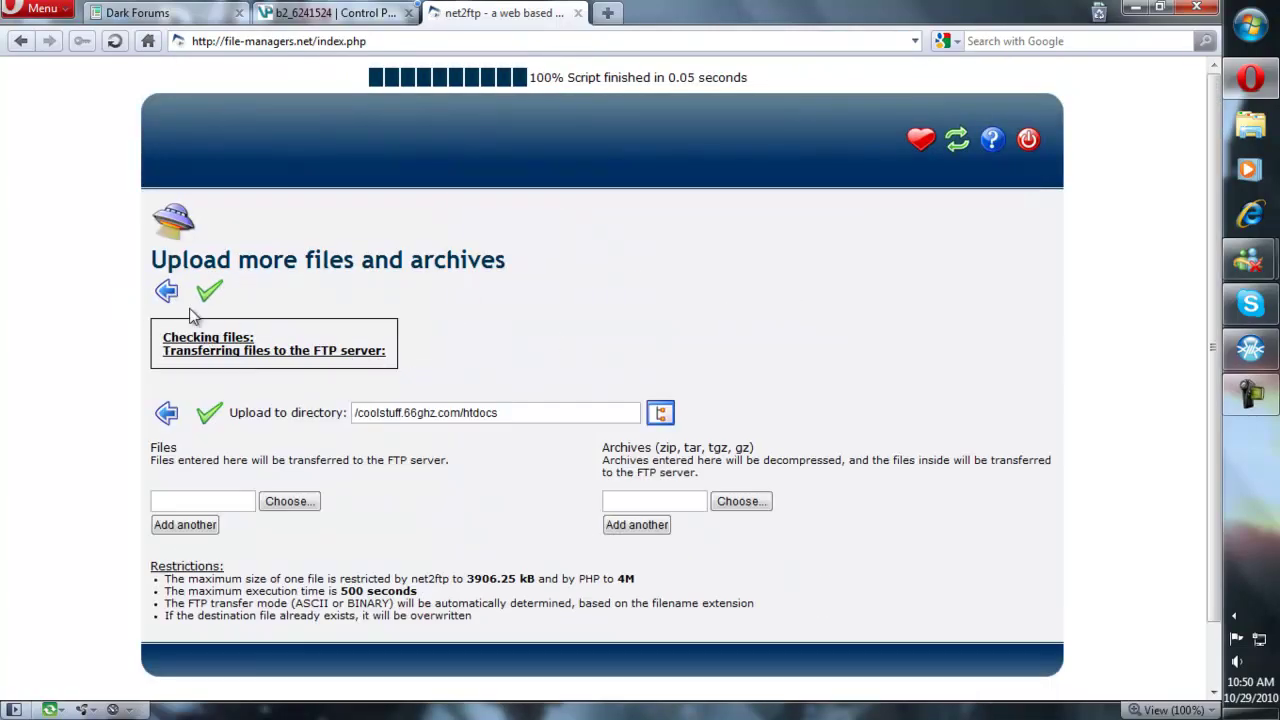
- Go back to the htdocs listing and open the Upload folder
left_click(172, 296)
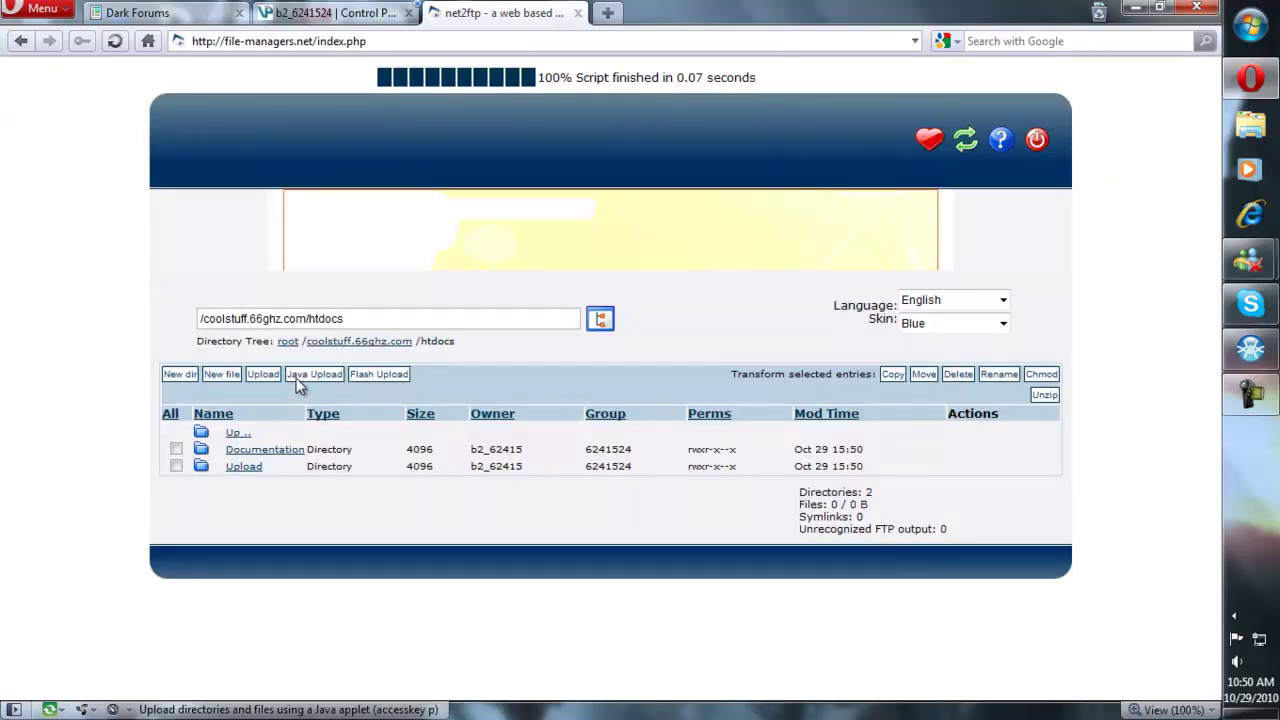
left_click_drag(380, 320, 194, 349)
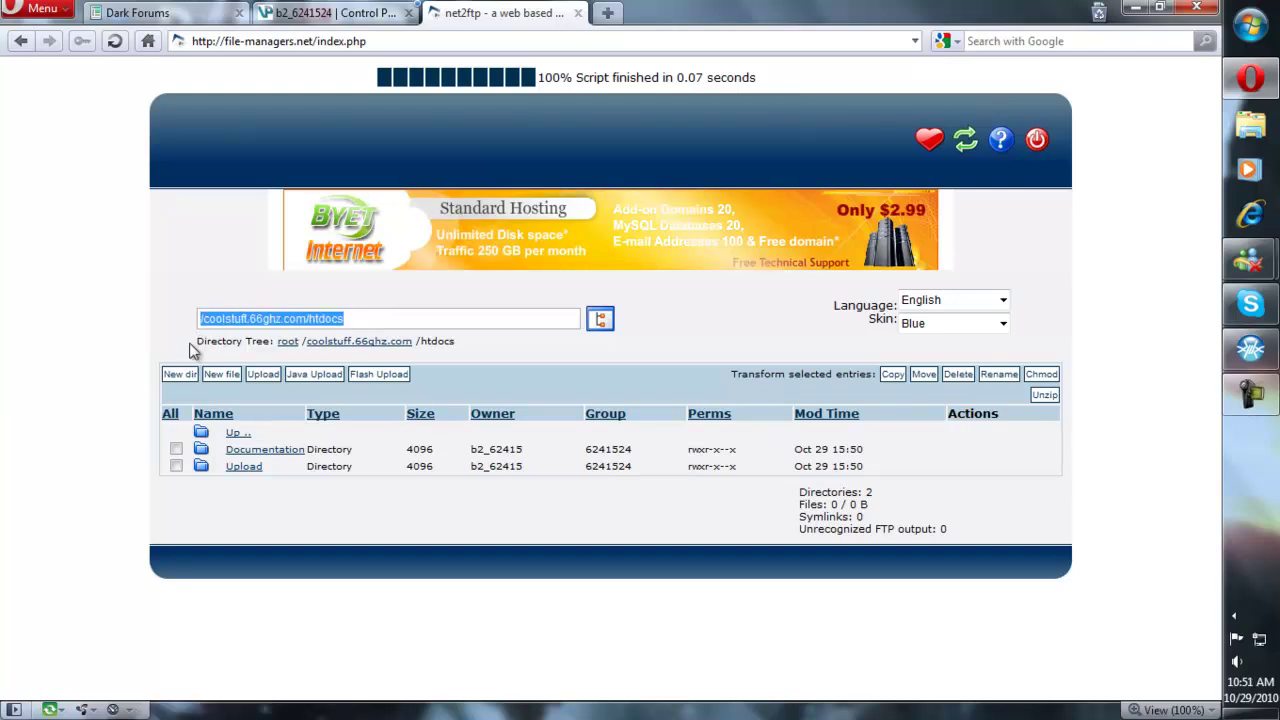
left_click(58, 453)
left_click(248, 467)
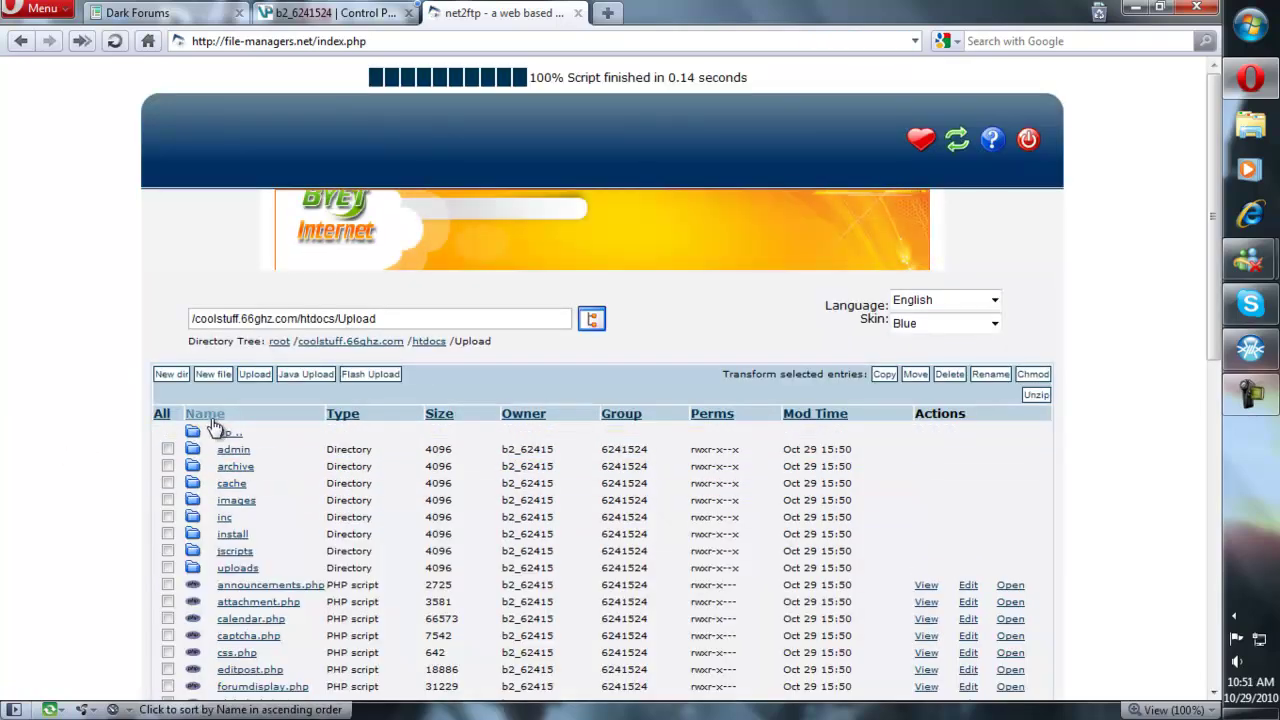
- Try moving all Upload entries to htdocs by deleting 'Upload' from the common target path
left_click(164, 415)
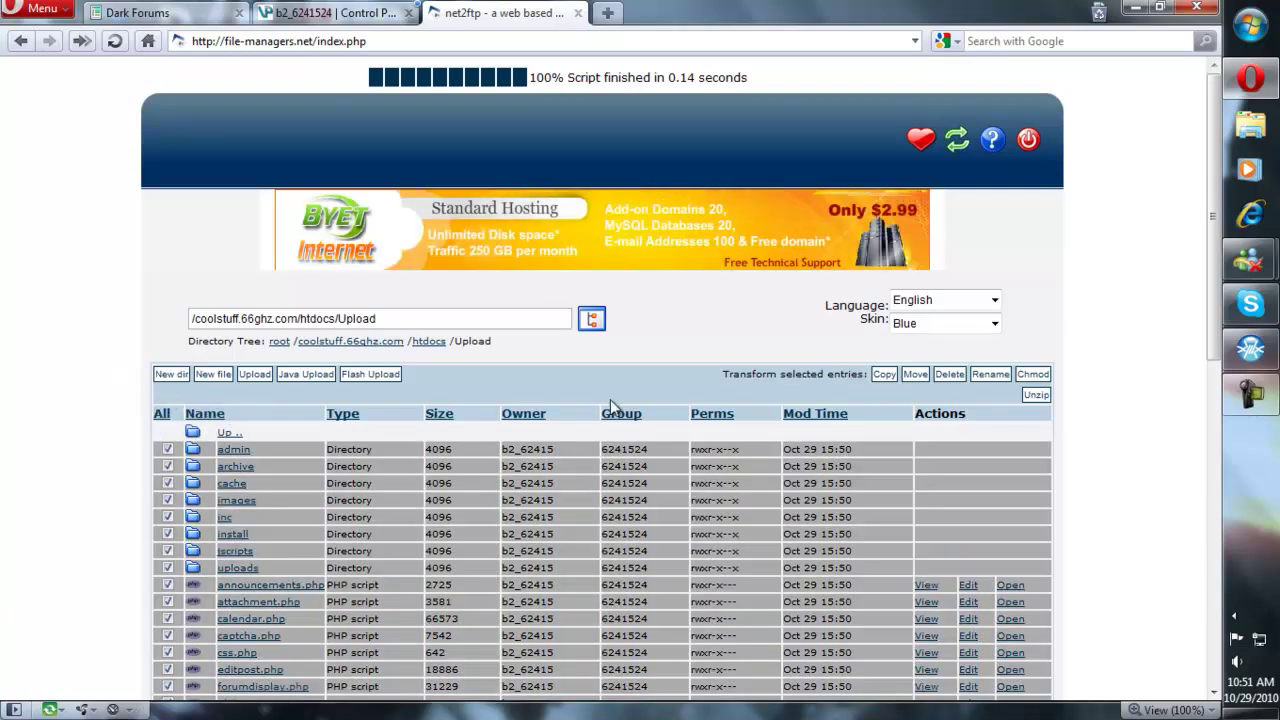
left_click(916, 376)
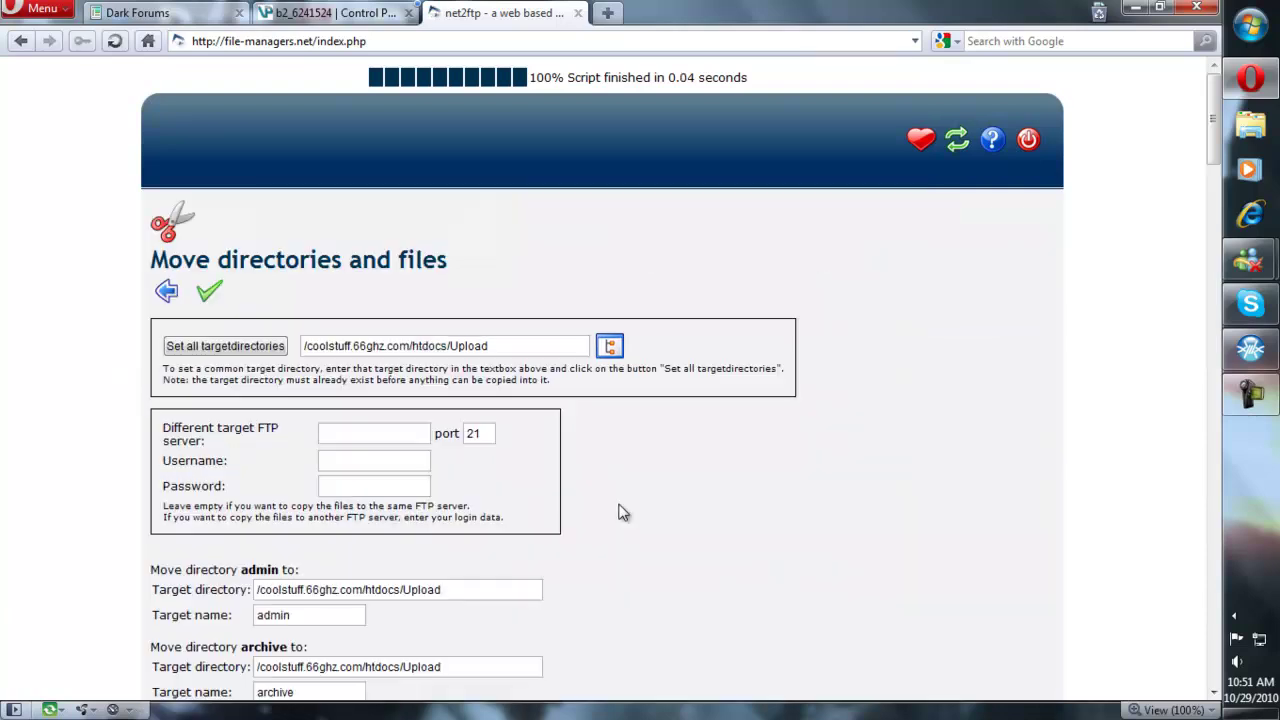
left_click_drag(511, 346, 451, 346)
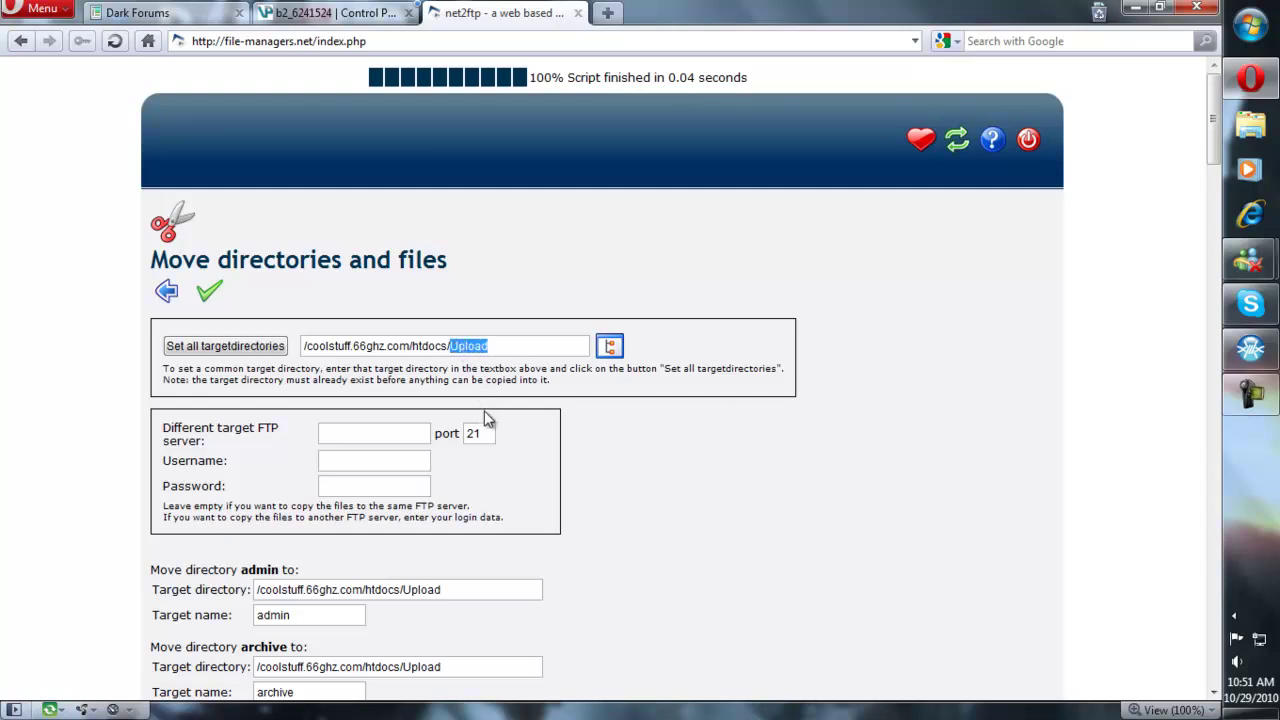
key("BackSpace")
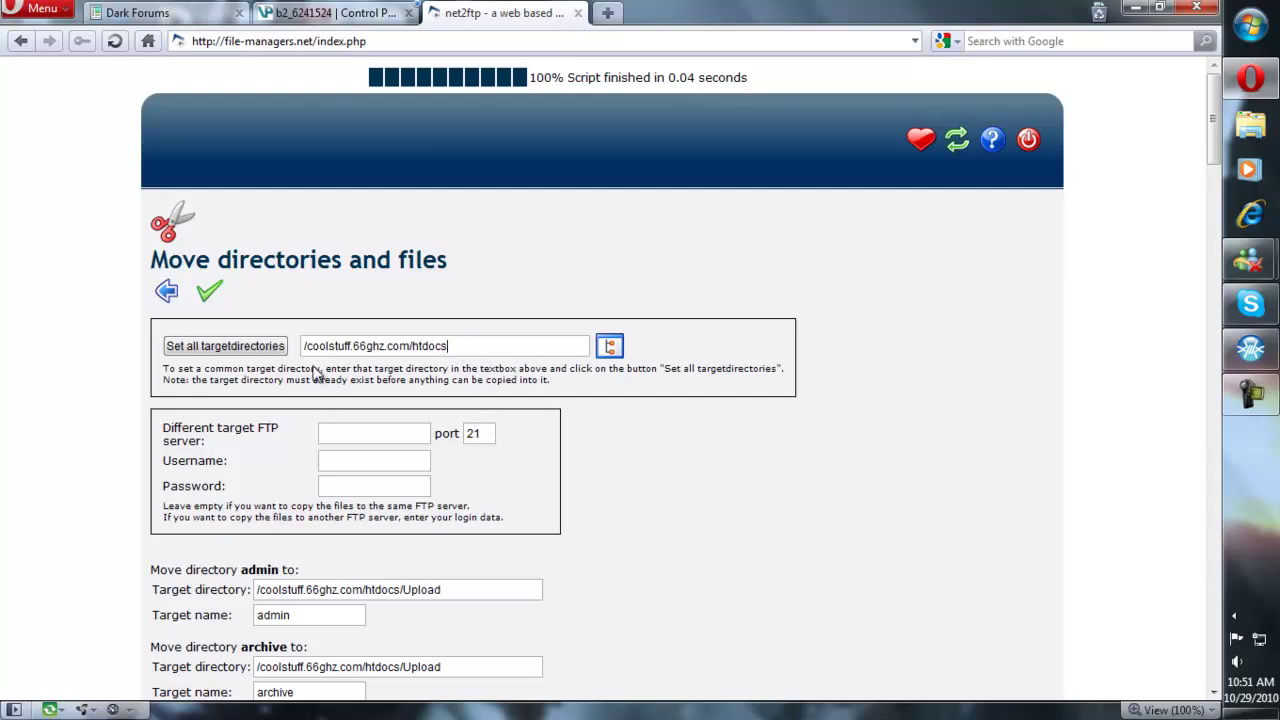
left_click(216, 306)
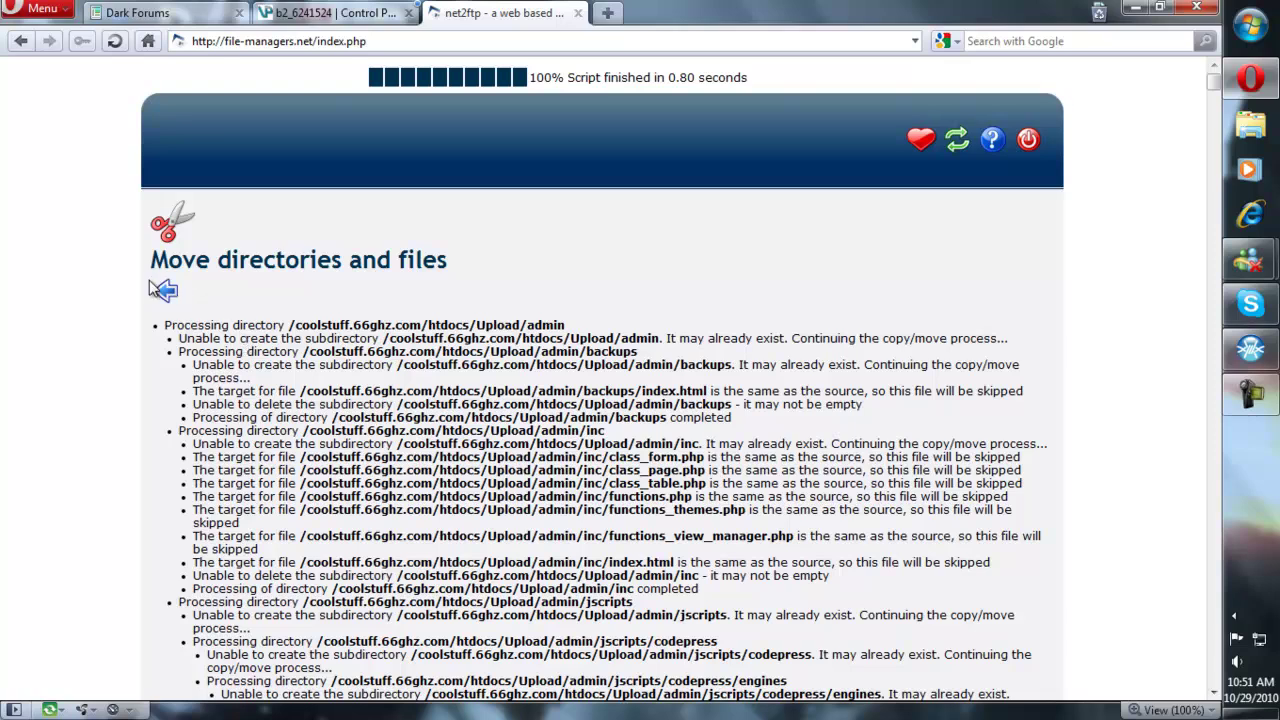
left_click(165, 295)
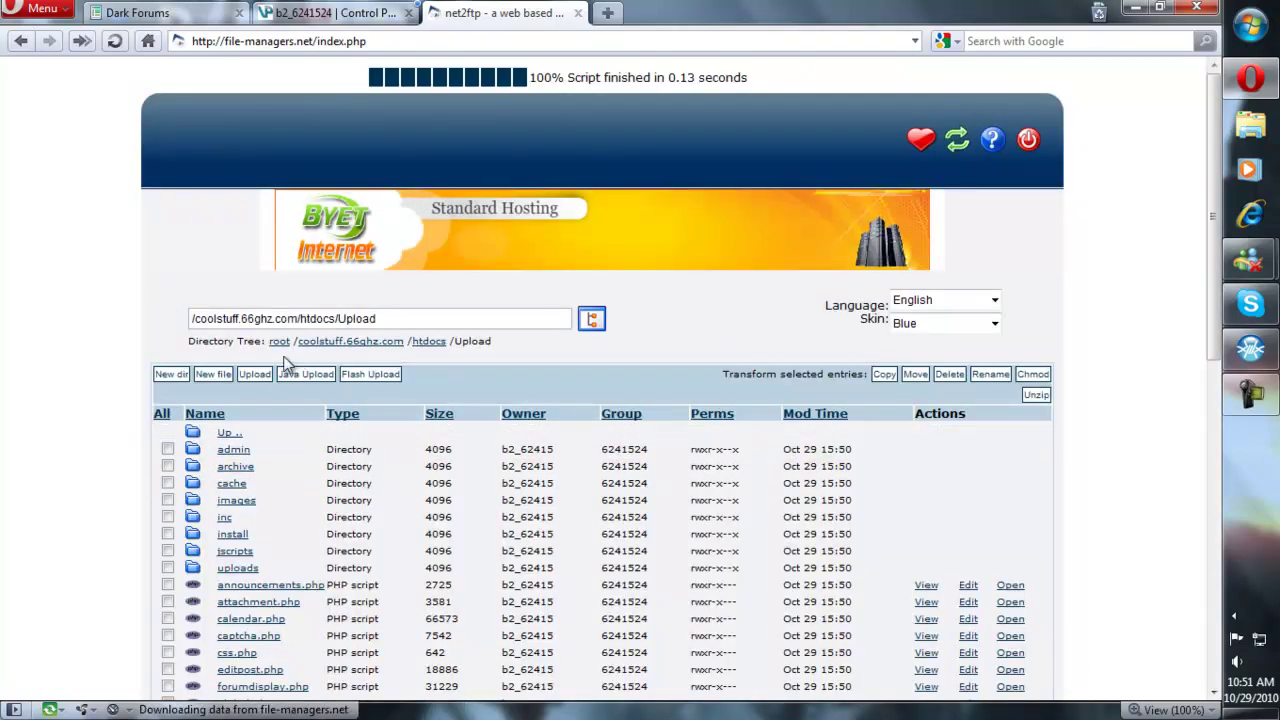
- Move every entry in Upload up into htdocs, setting htdocs as the target for all entries
left_click(227, 434)
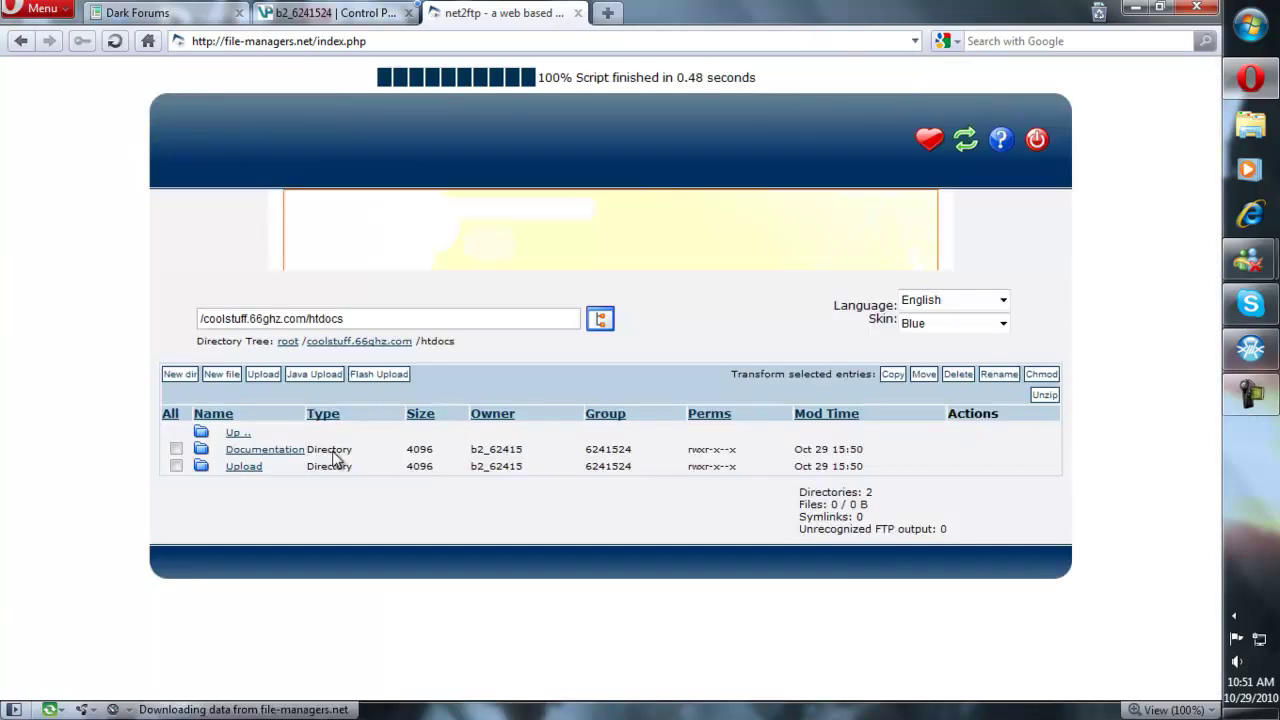
left_click(238, 472)
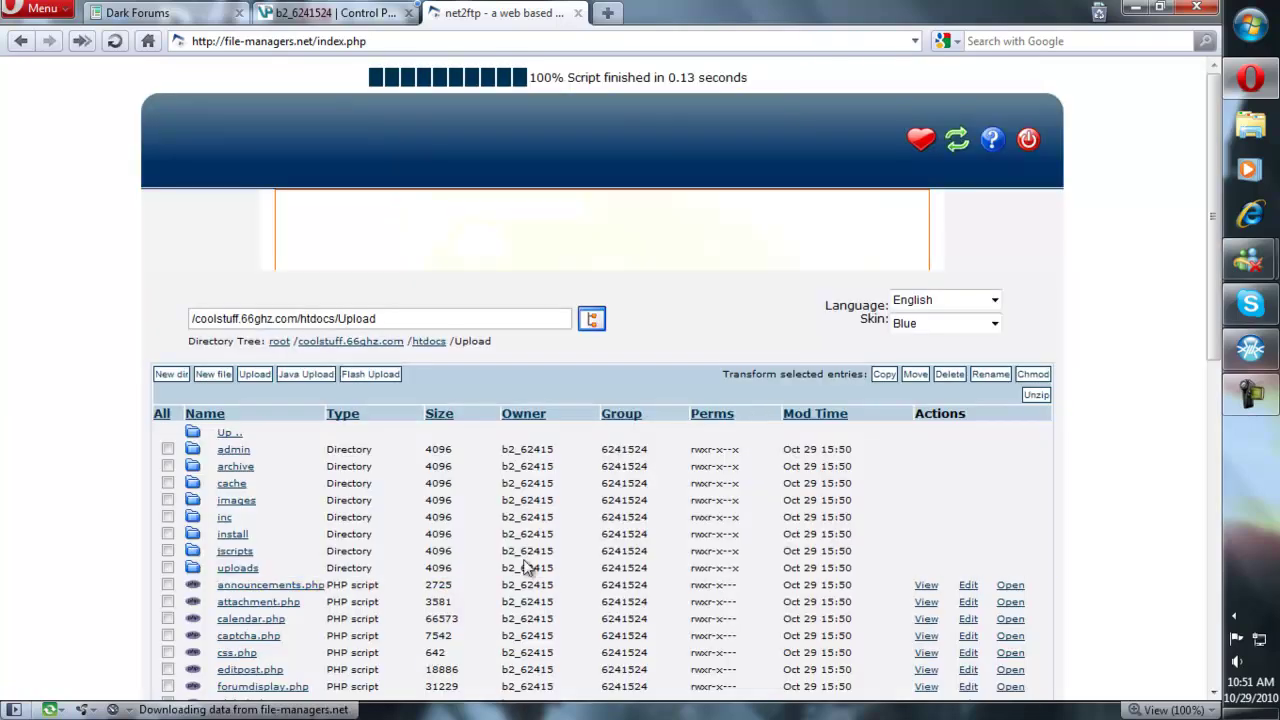
left_click(160, 414)
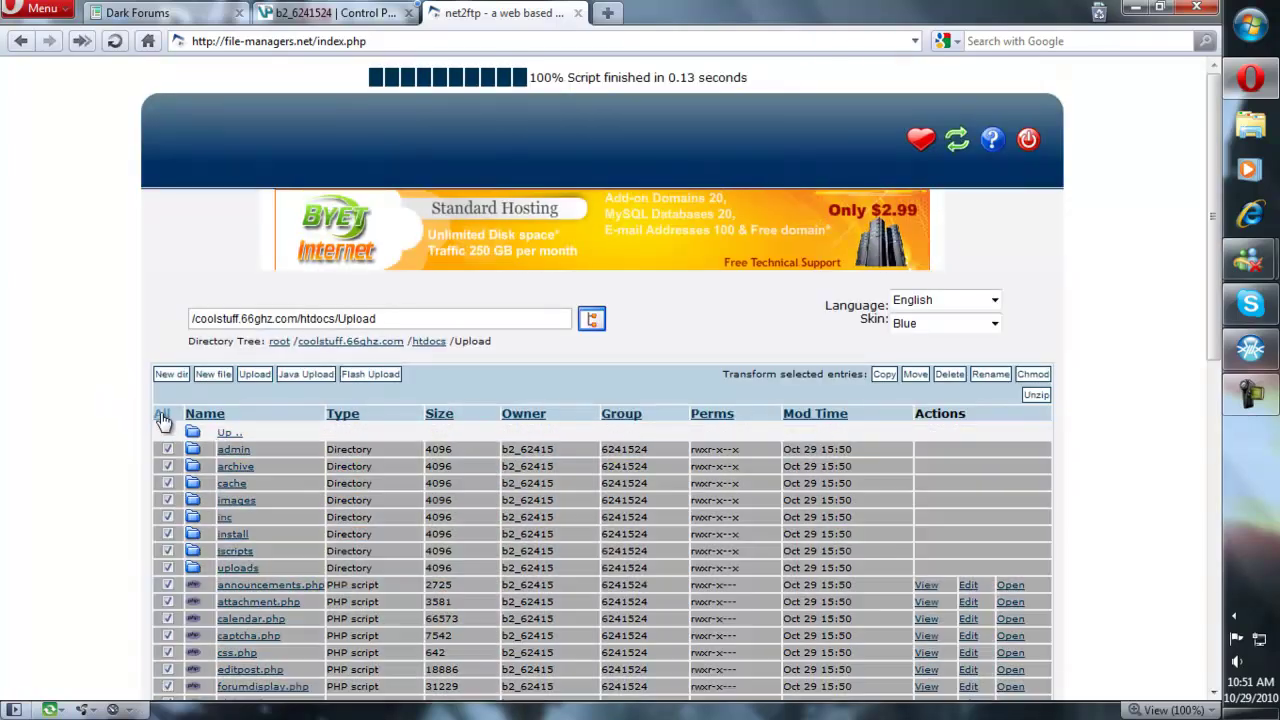
left_click(916, 376)
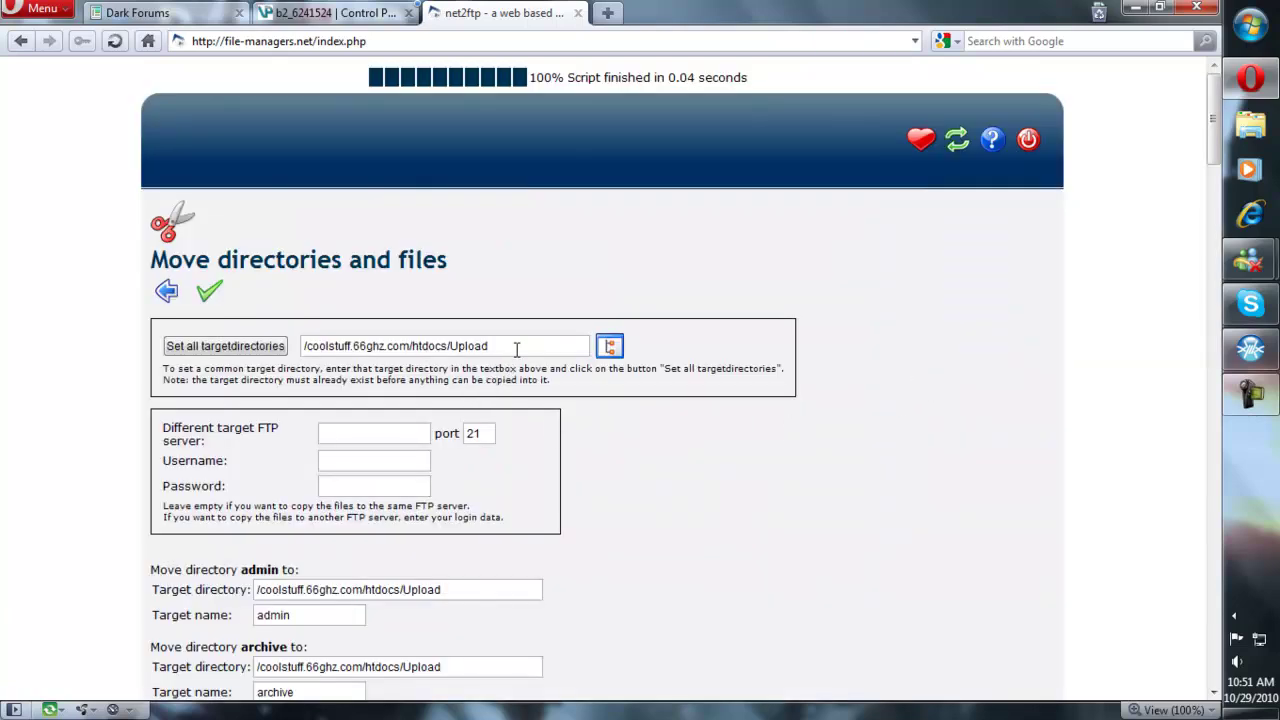
left_click_drag(516, 349, 459, 345)
key("BackSpace")
left_click(232, 352)
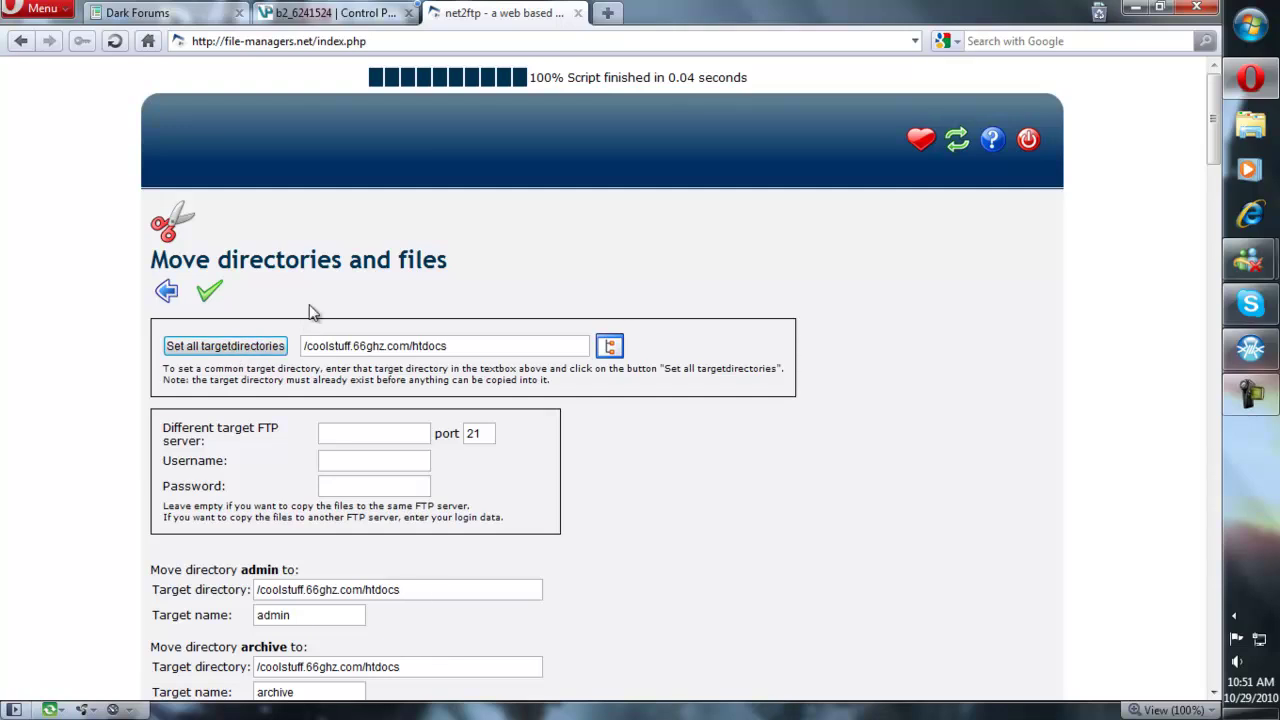
left_click(209, 290)
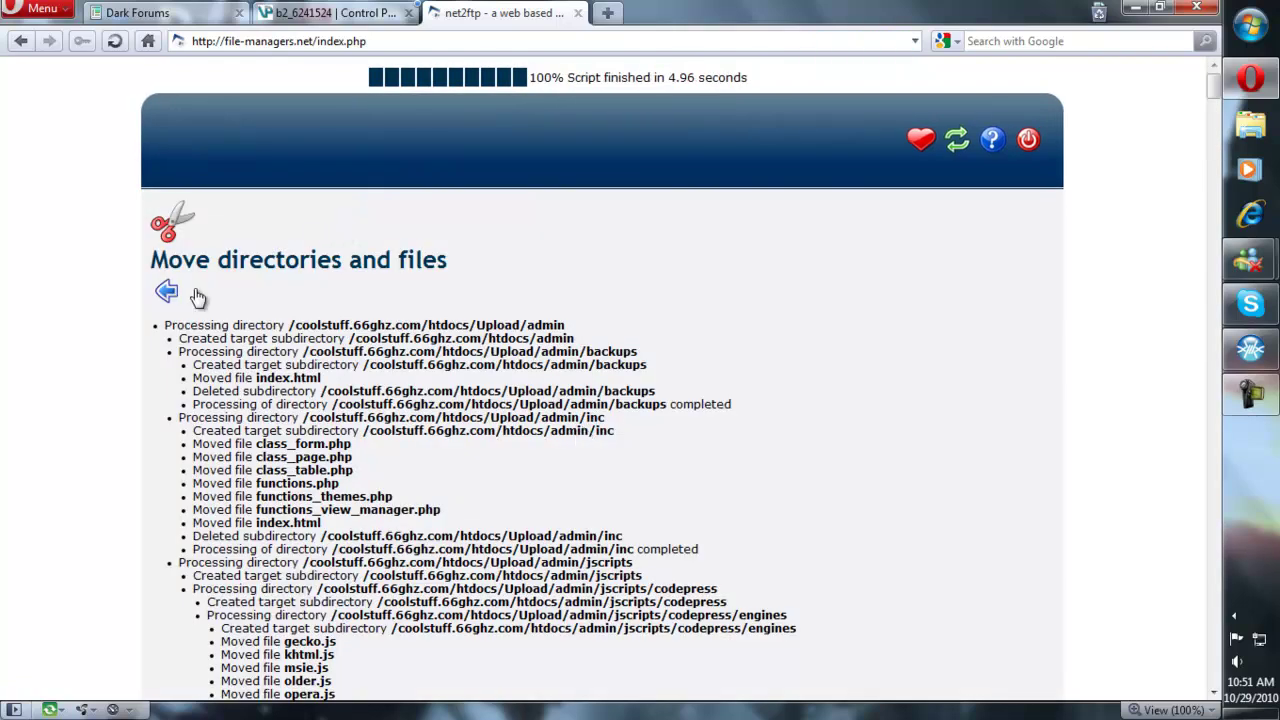
left_click(167, 291)
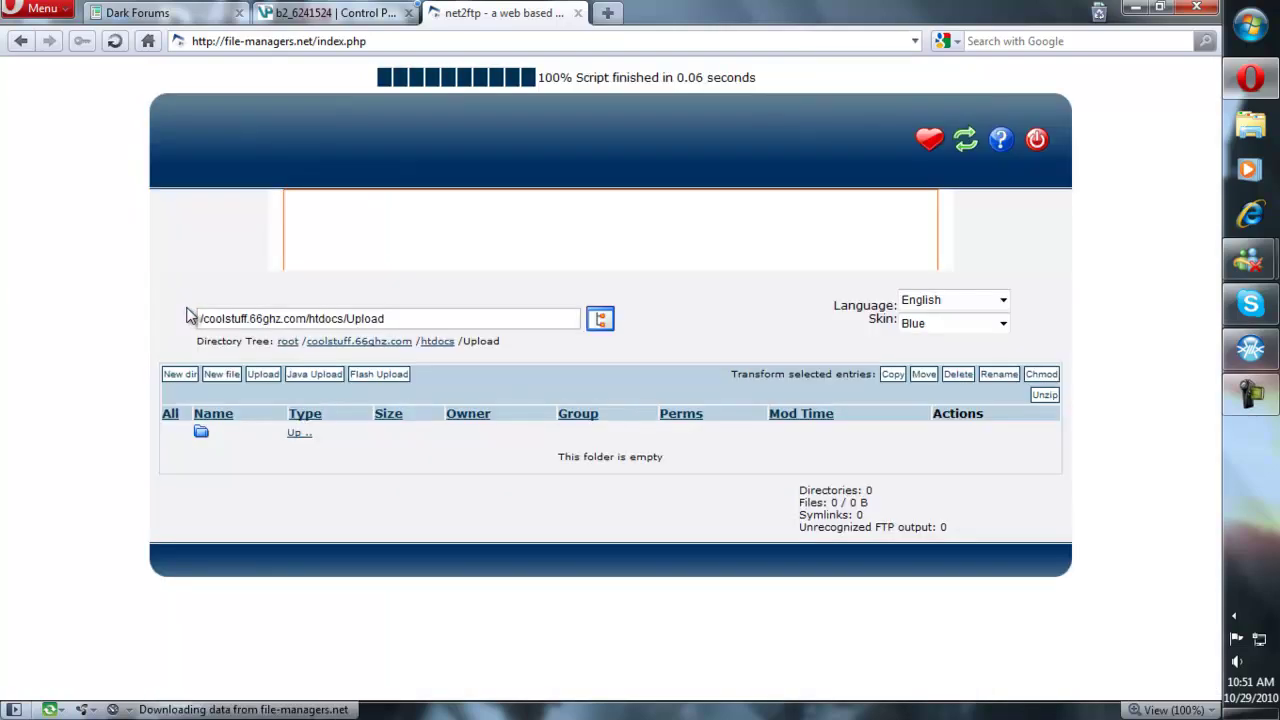
- Return to htdocs, check its new contents, and select '/coolstuff.66ghz.com' in the directory path
left_click(299, 441)
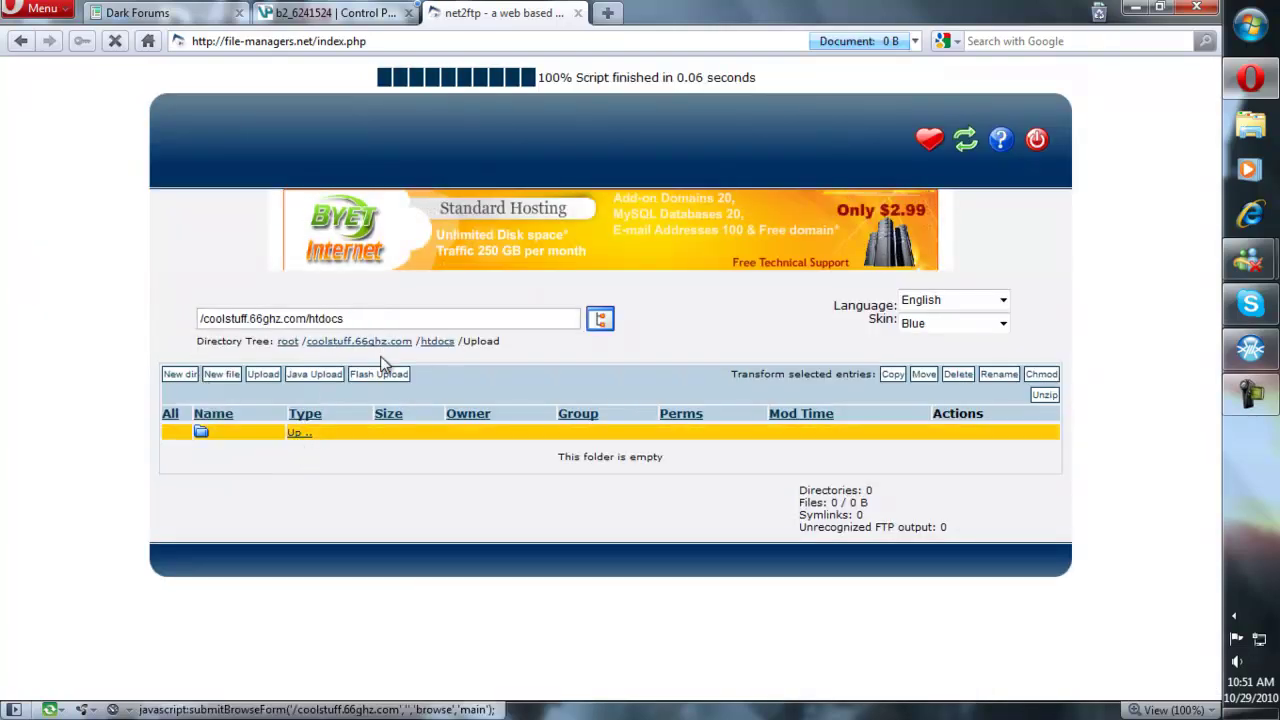
scroll(133, 490, "down", 3)
scroll(150, 420, "up", 2)
scroll(178, 451, "down", 1)
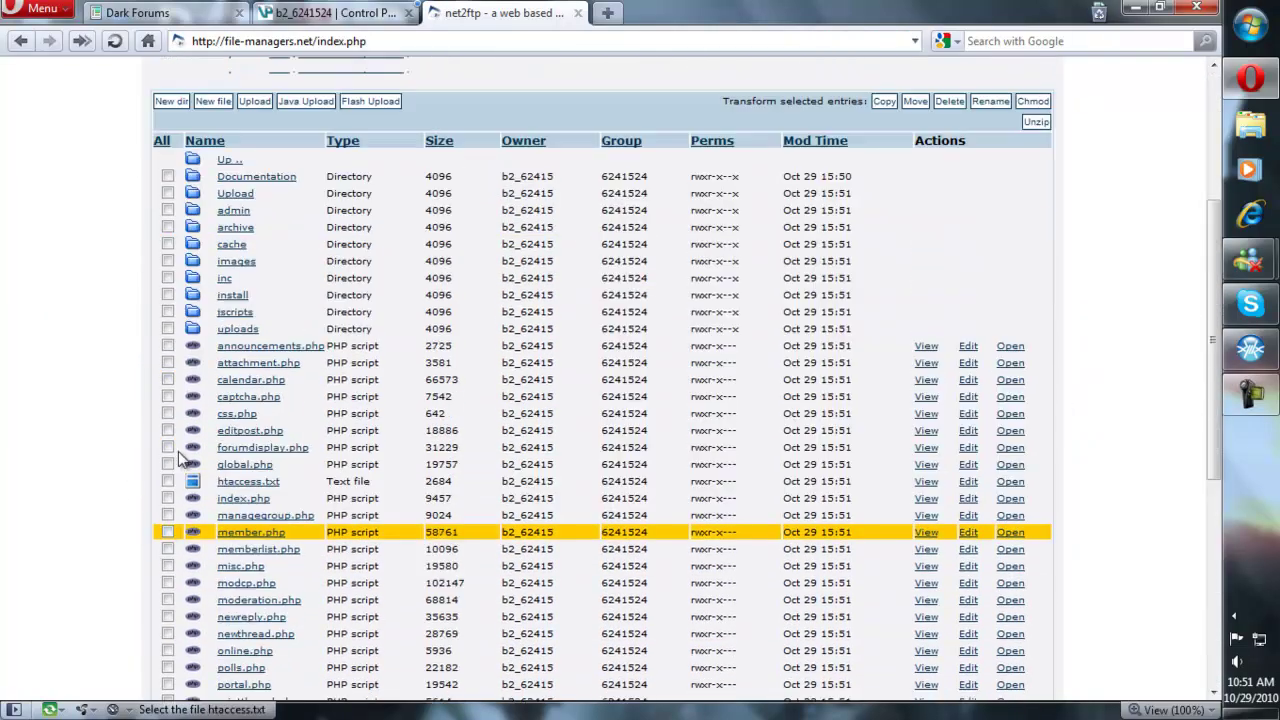
scroll(185, 448, "up", 3)
scroll(190, 446, "down", 3)
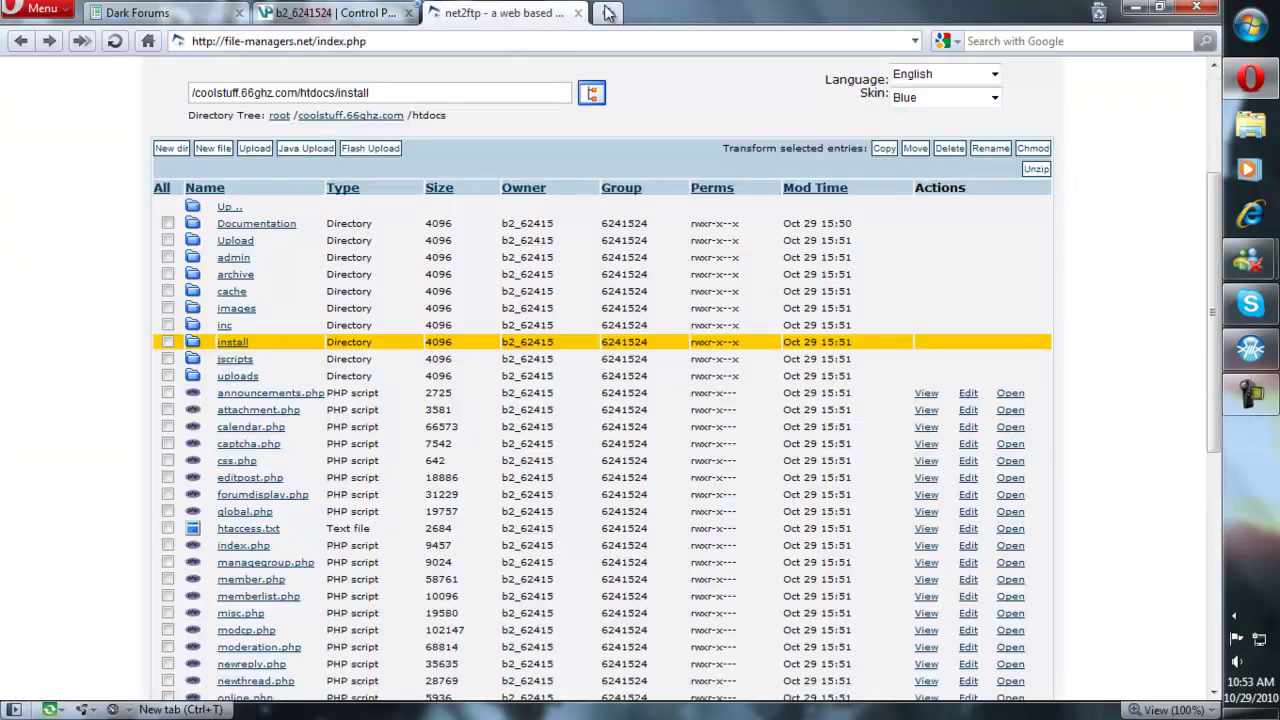
scroll(563, 367, "up", 3)
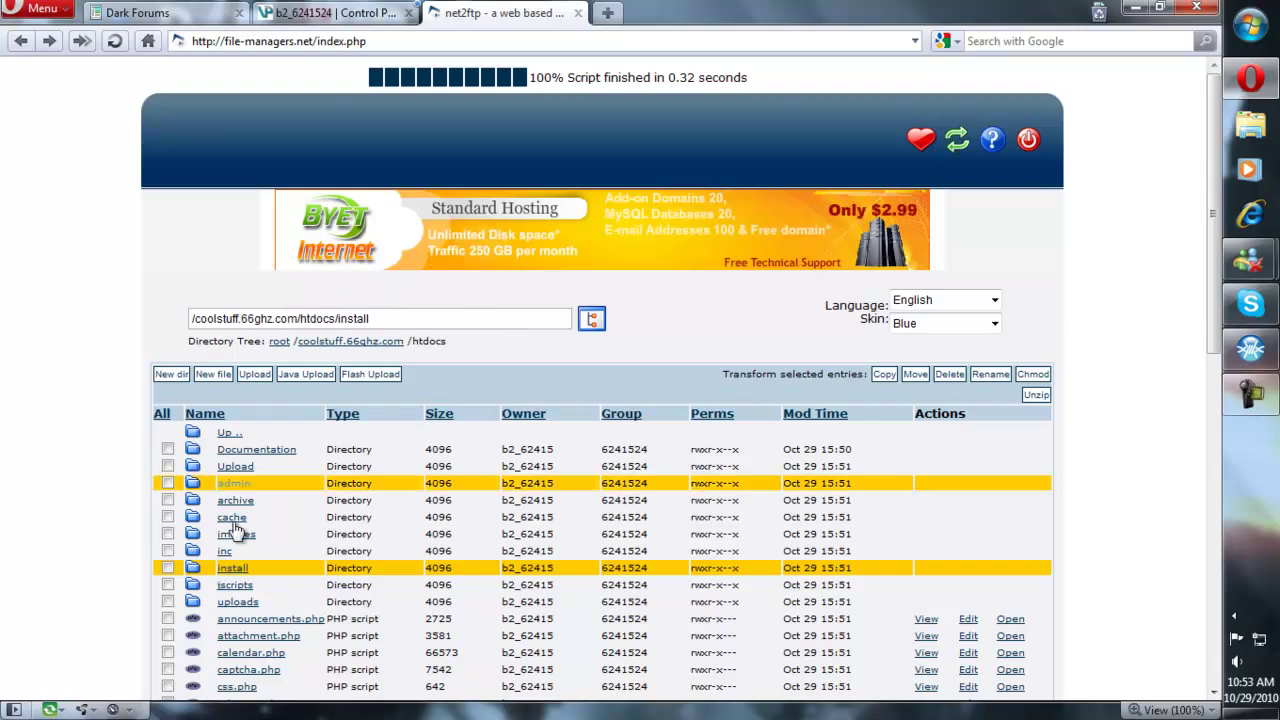
scroll(140, 538, "down", 1)
scroll(140, 538, "down", 1)
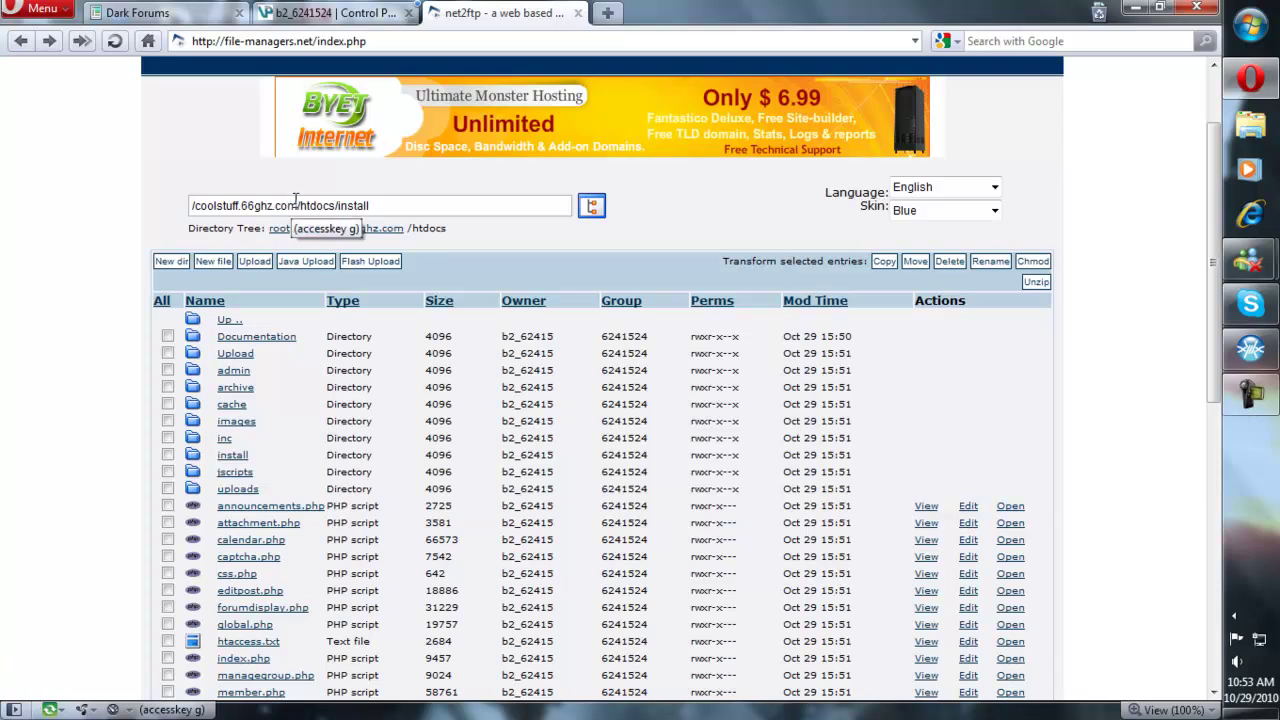
left_click_drag(297, 205, 138, 207)
key("ctrl+c")
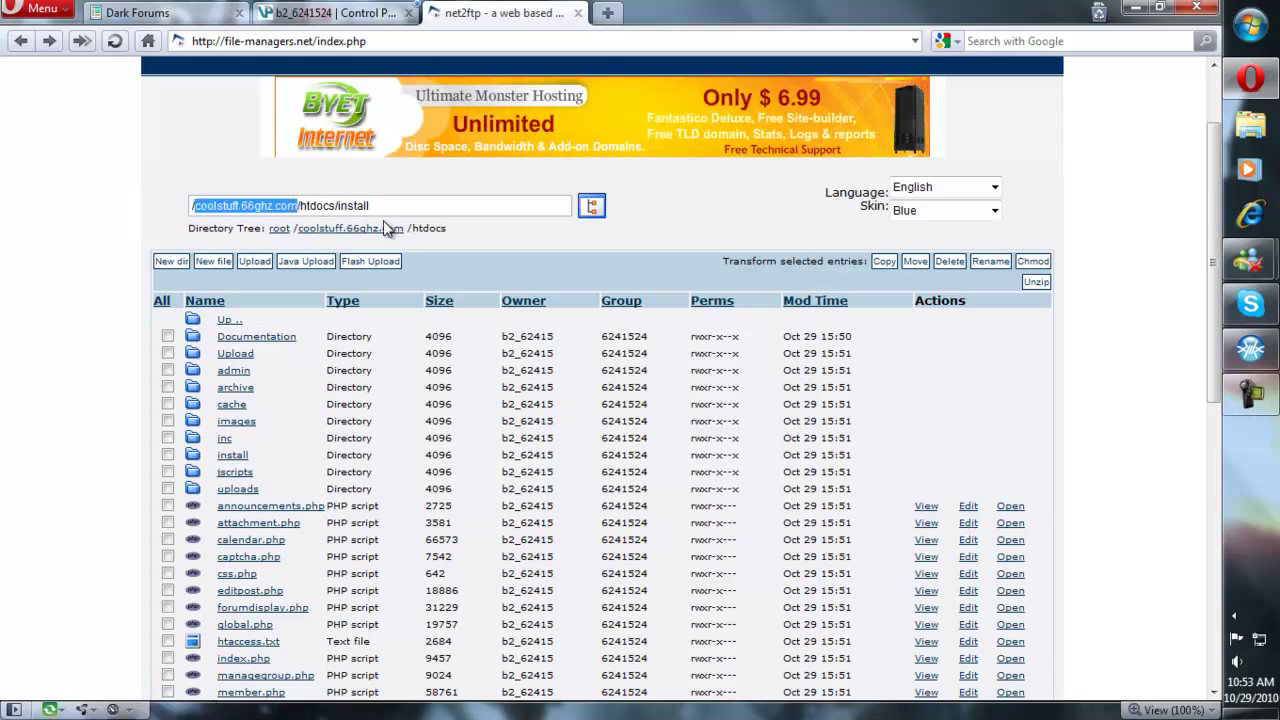
- In a new Opera tab, go to the pasted domain followed by /install
left_click(607, 13)
key("ctrl+v")
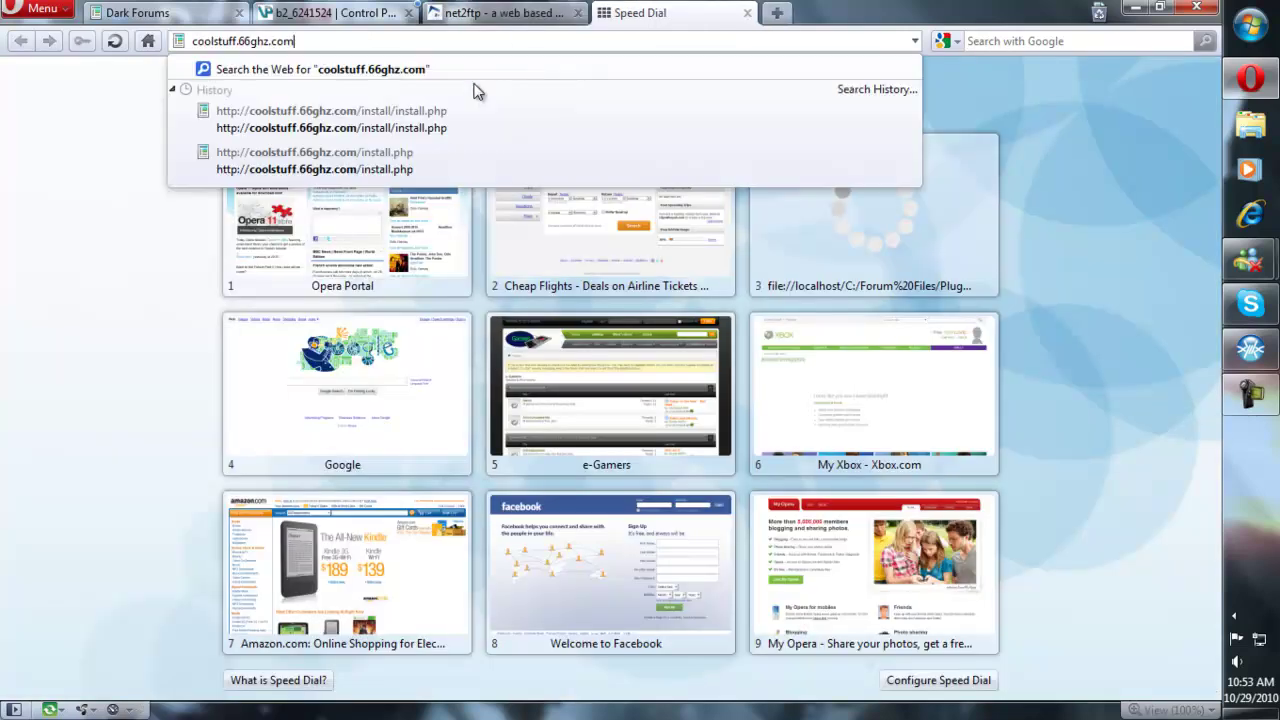
type("/")
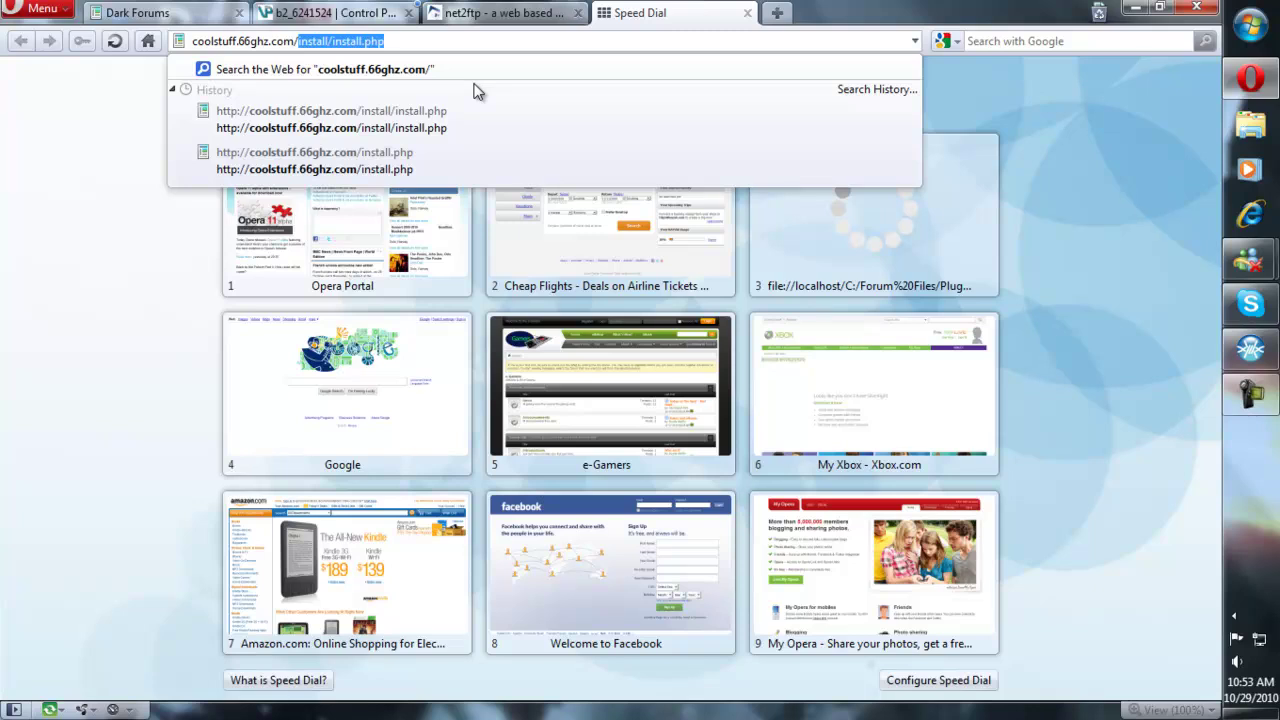
type("instal")
key("Return")
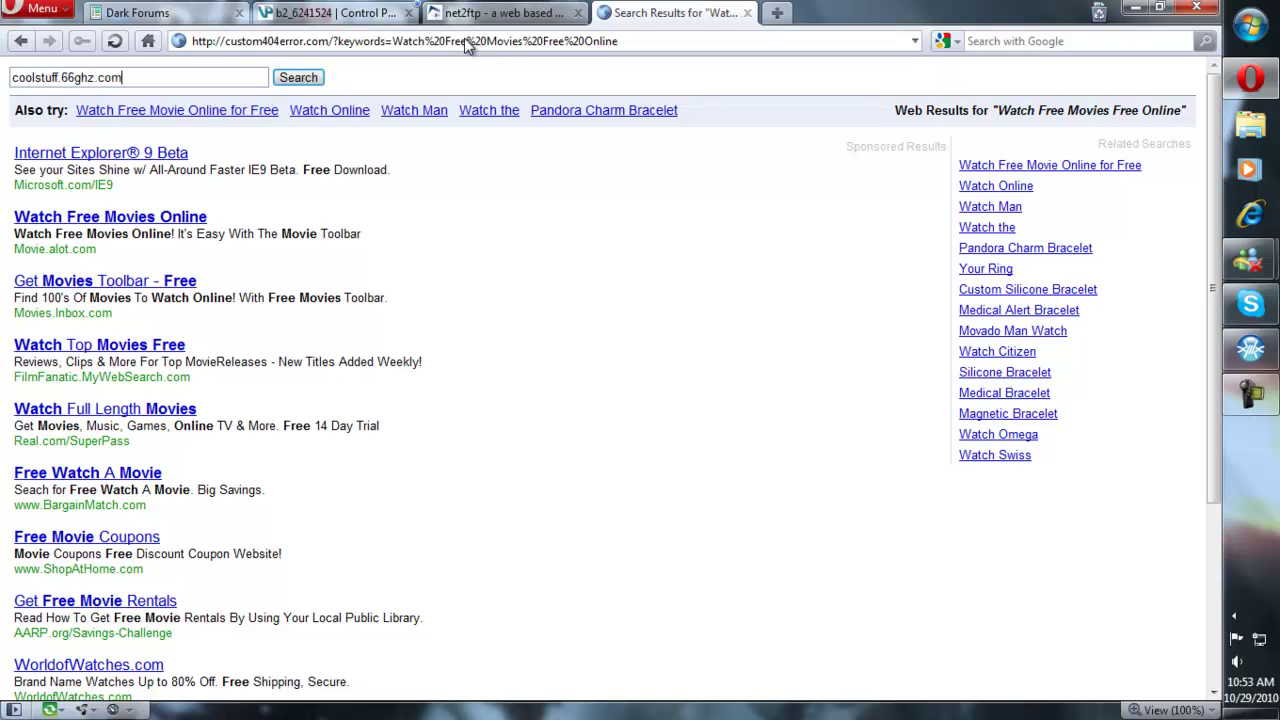
- Correct the address to coolstuff.66ghz.com/install/ and load the installer's Welcome page
left_click(464, 38)
key("ctrl+v")
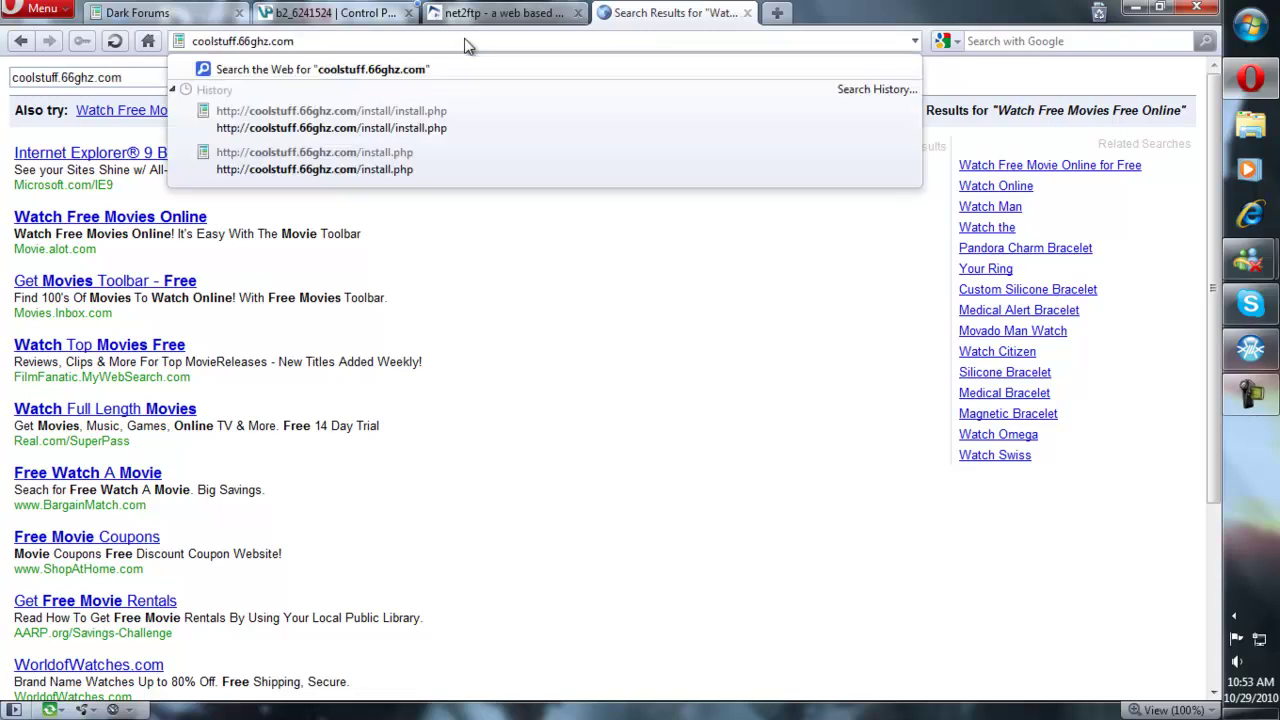
type("/insta")
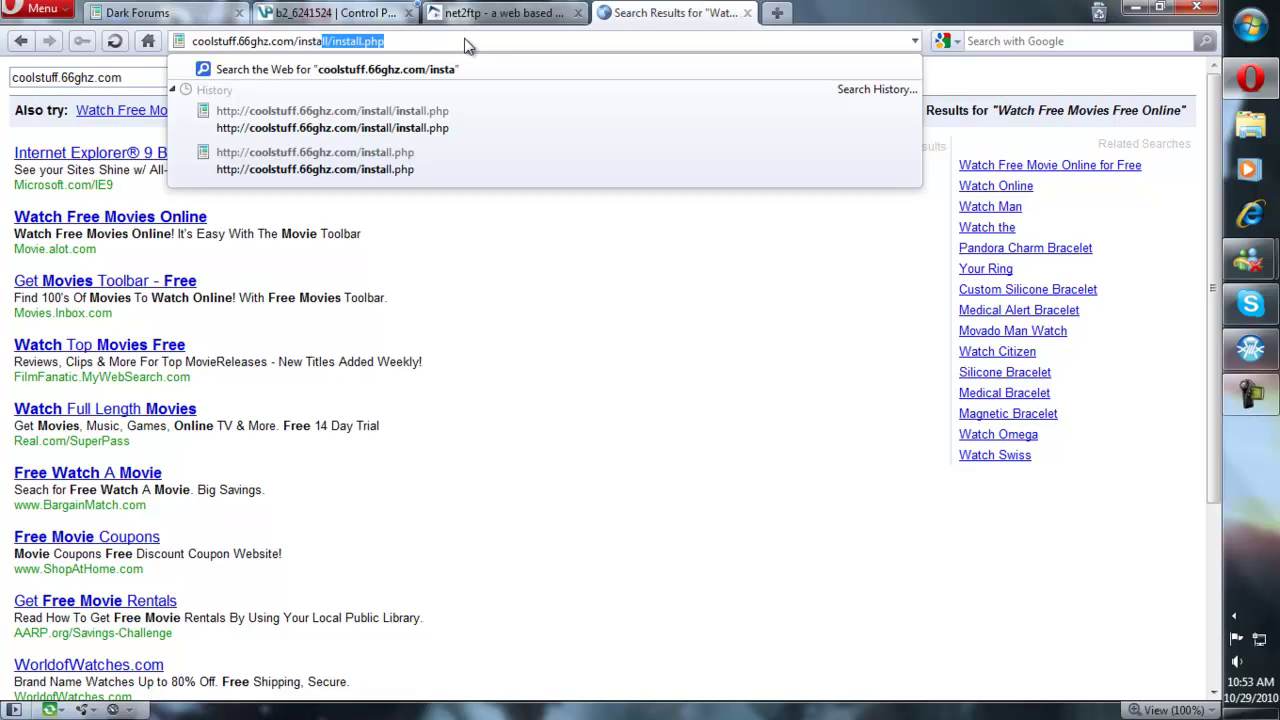
type("ll/install.")
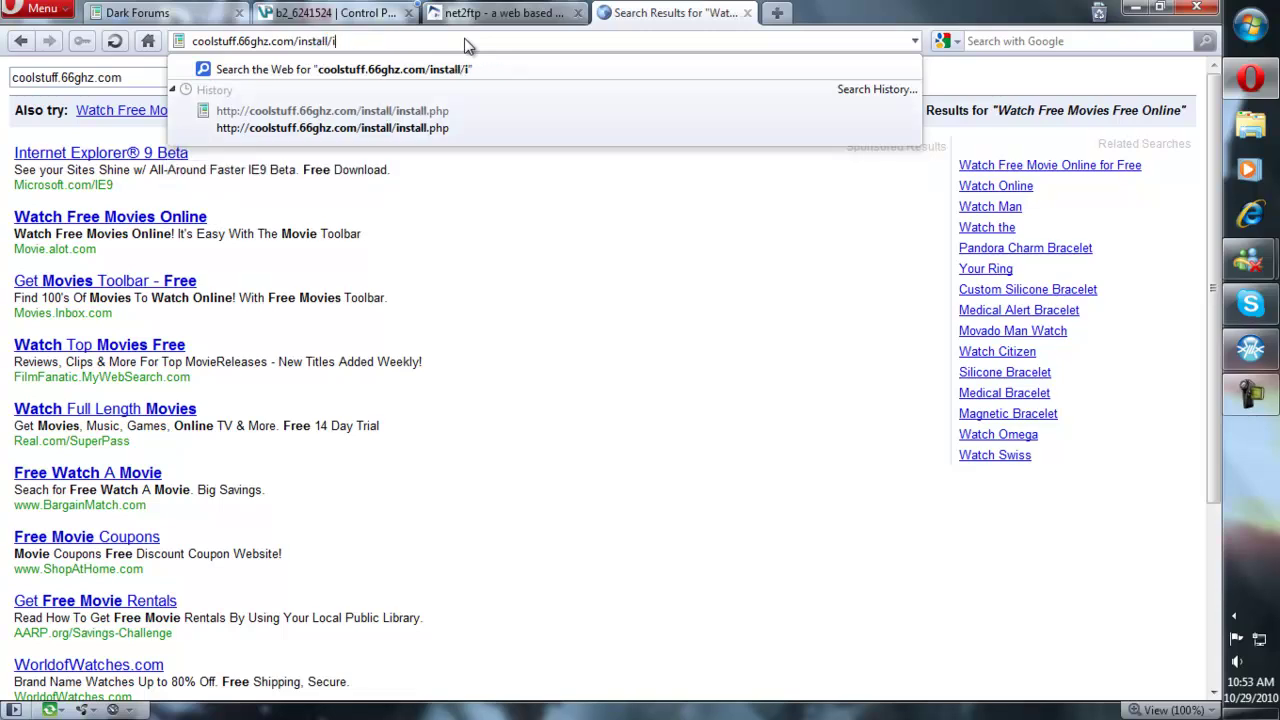
key("BackSpace")
key("BackSpace")
key("Return")
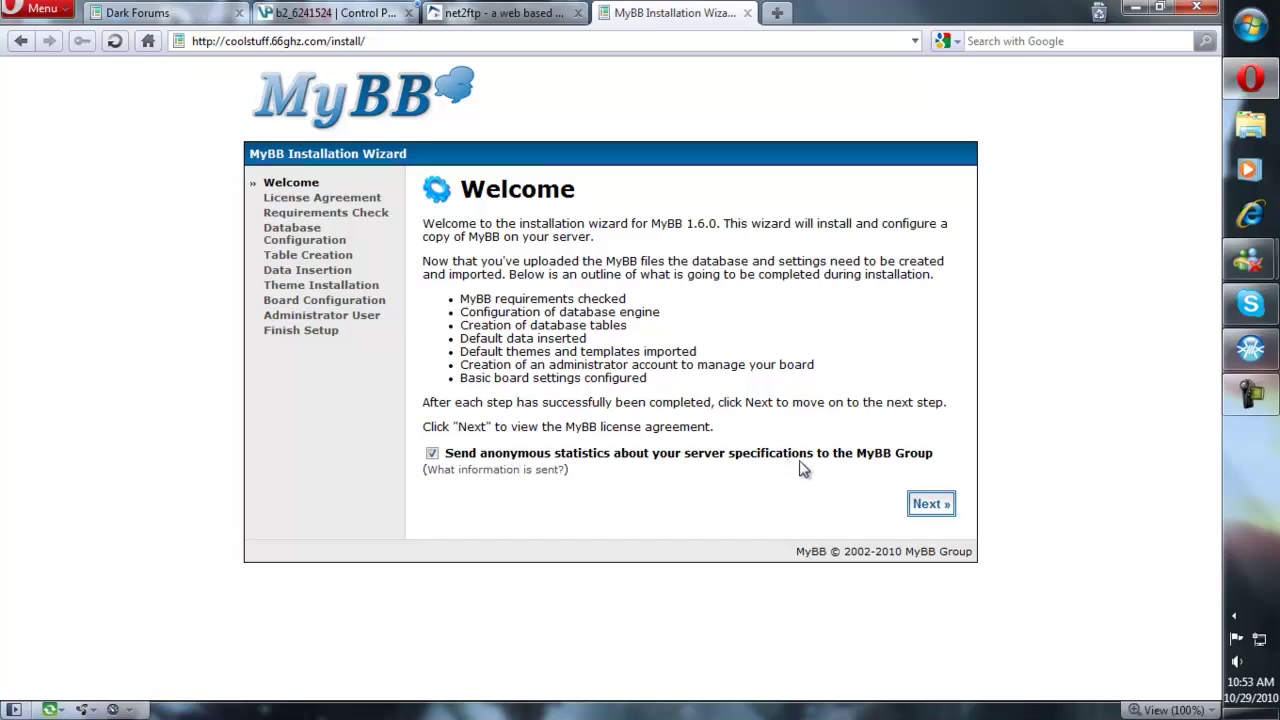
- Untick anonymous statistics and proceed past the License Agreement and Requirements Check pages
left_click(847, 458)
left_click(847, 458)
left_click(948, 505)
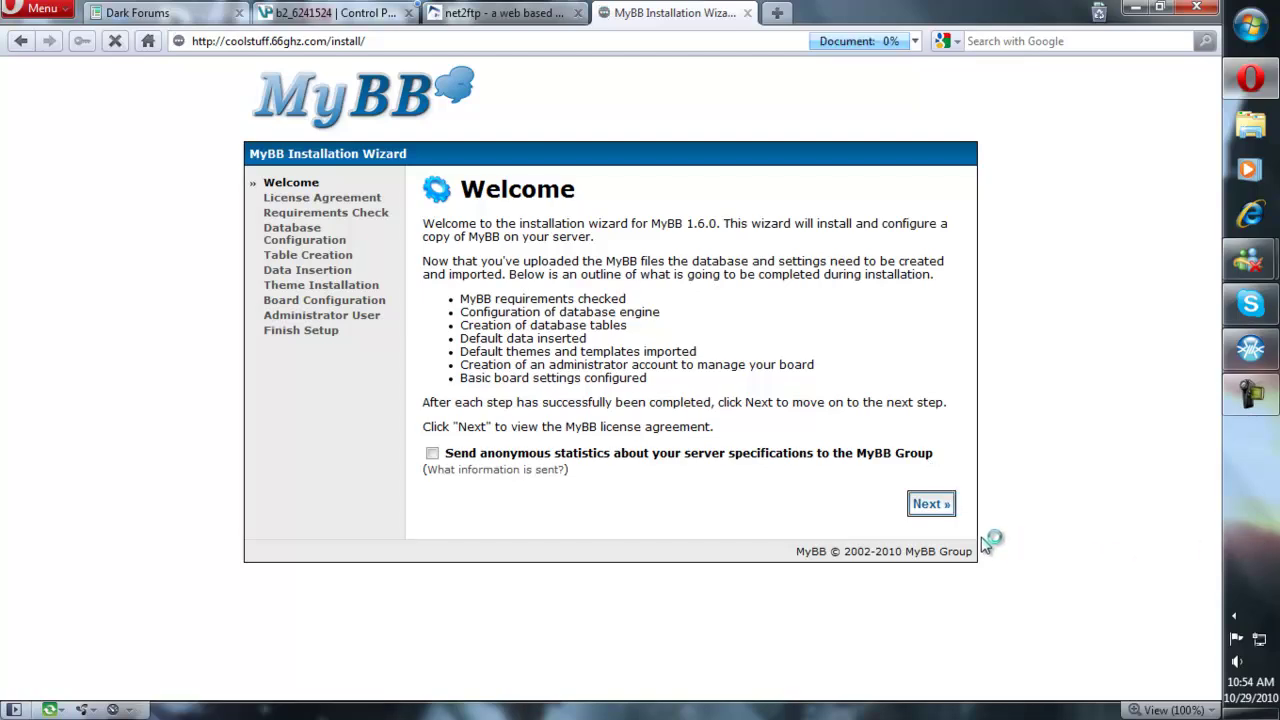
scroll(910, 535, "down", 4)
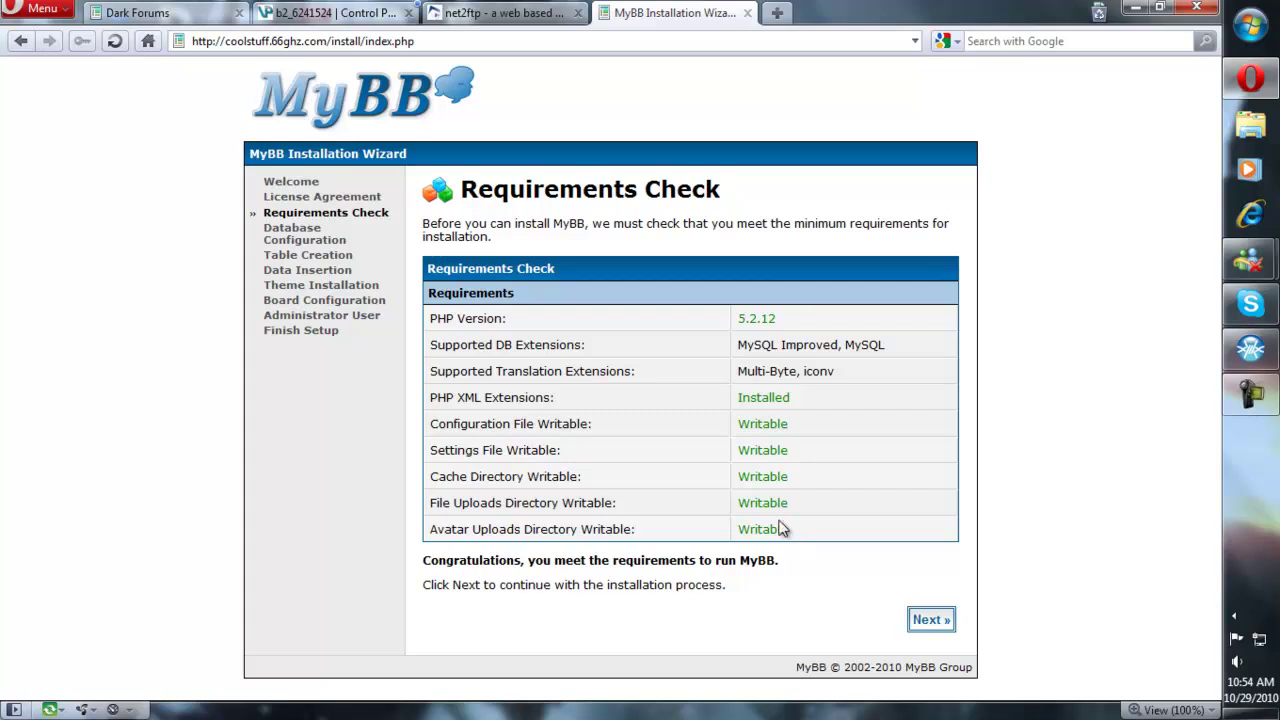
left_click(926, 625)
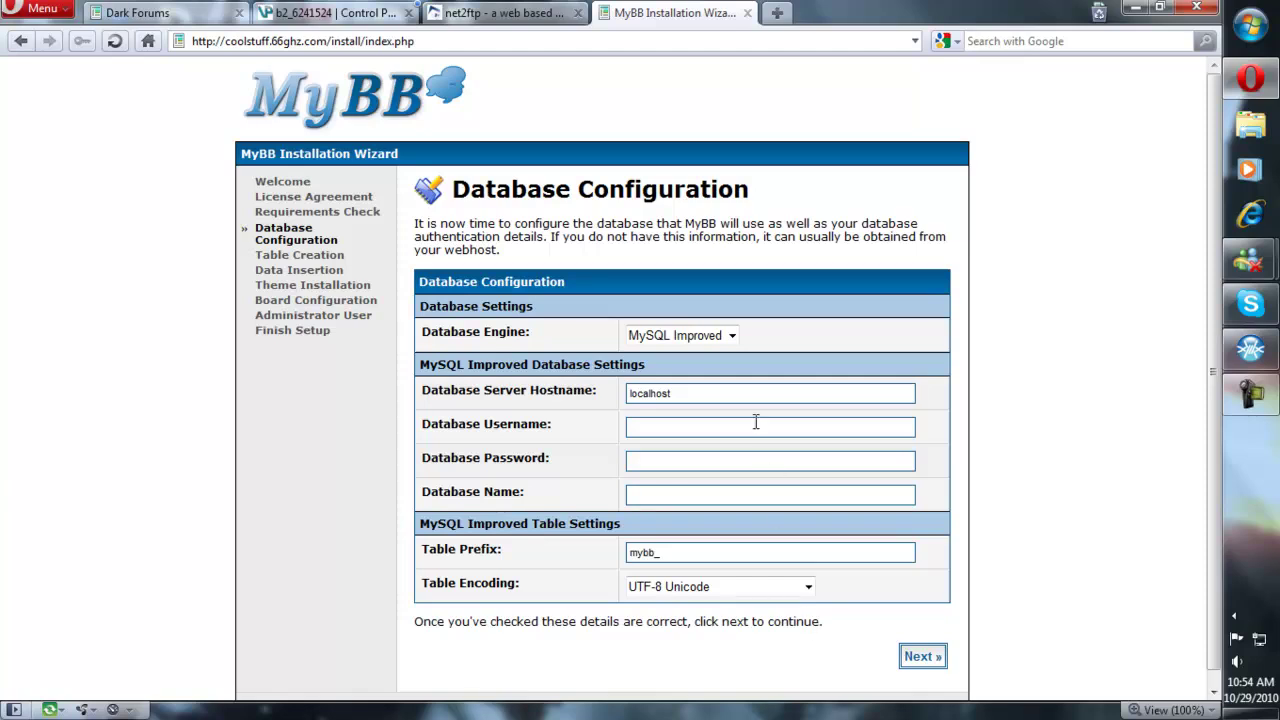
- Keep MySQL Improved as the Database Engine
left_click(728, 336)
left_click(789, 336)
left_click(717, 338)
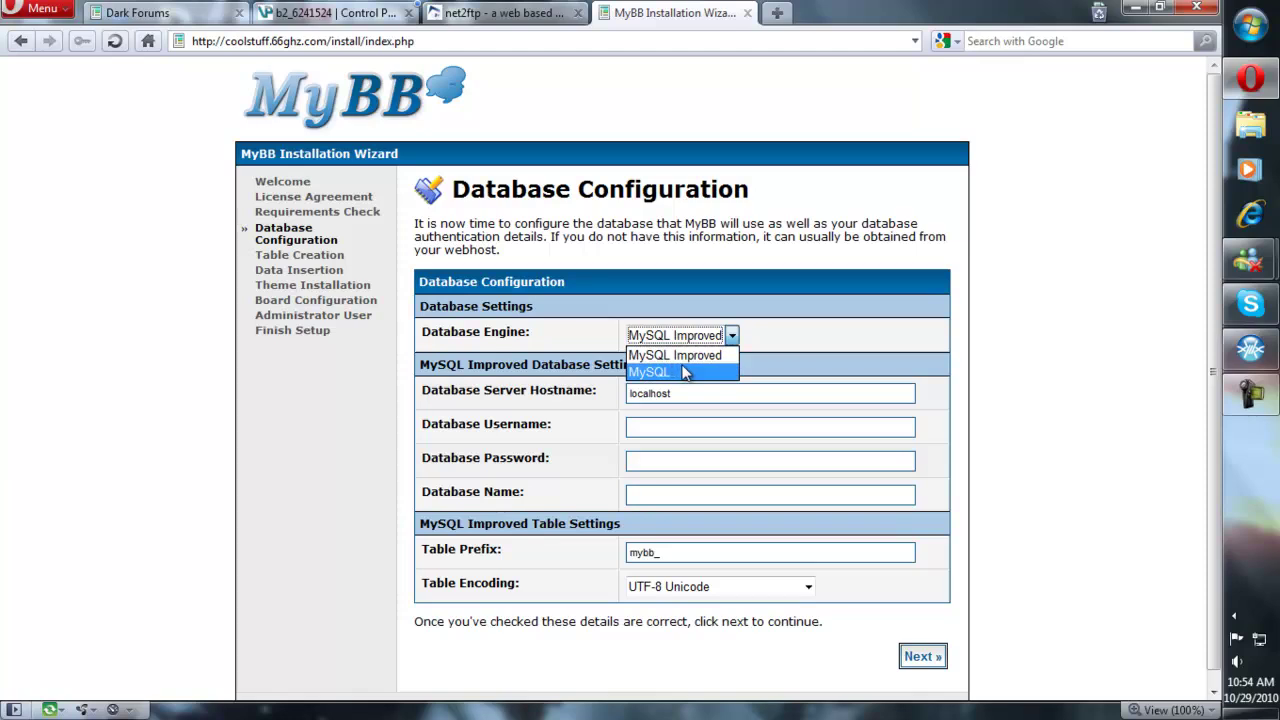
left_click(680, 355)
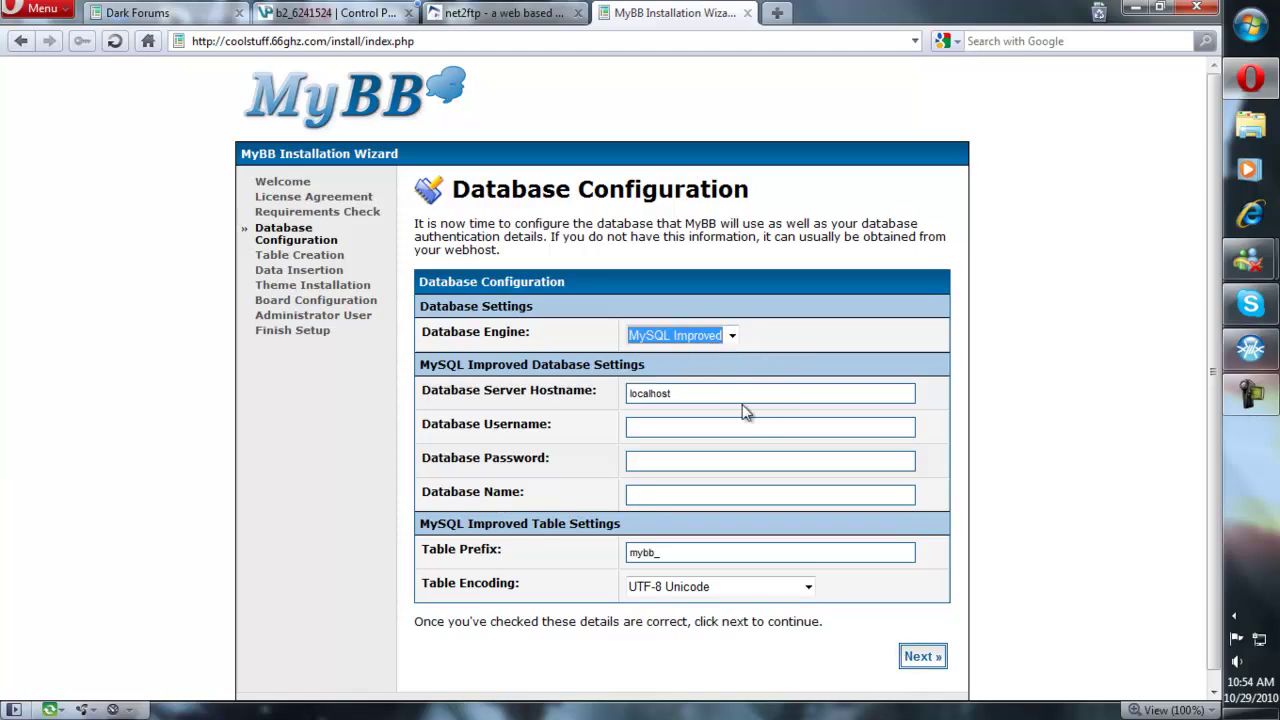
- Clear 'localhost' from Database Server Hostname and switch to the byethost Control Panel tab
left_click(738, 392)
left_click_drag(738, 392, 572, 386)
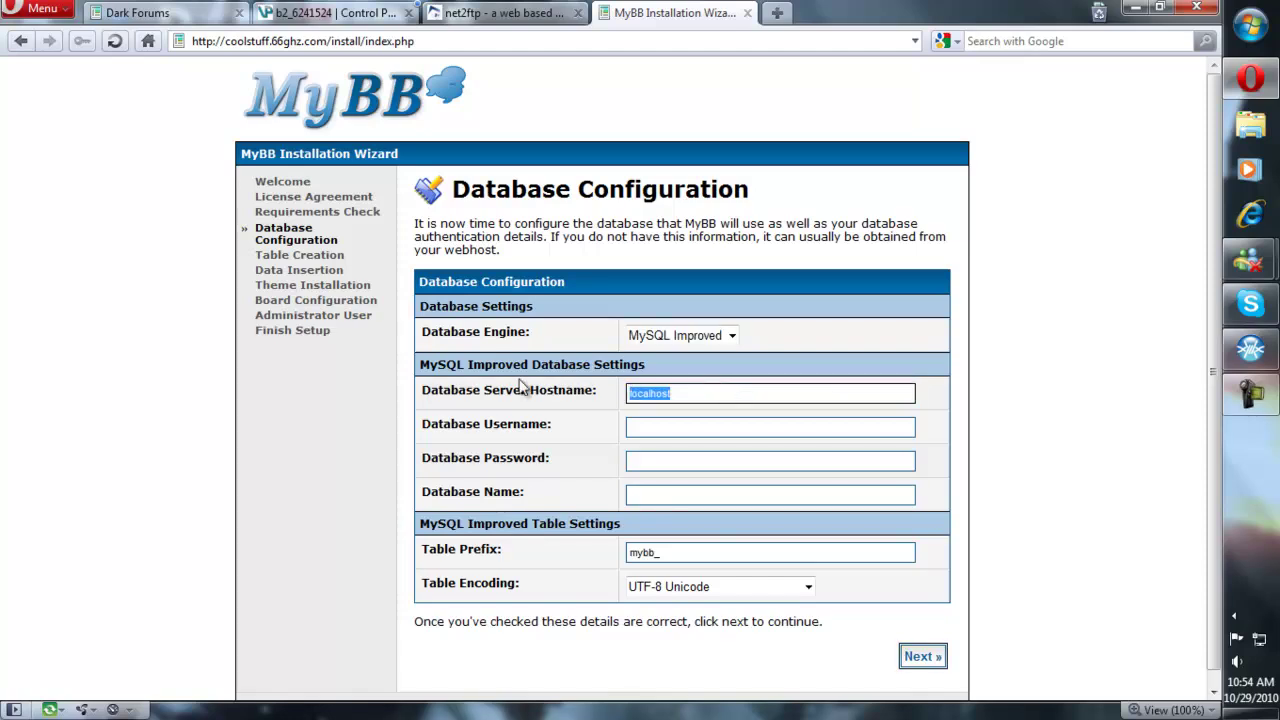
key("BackSpace")
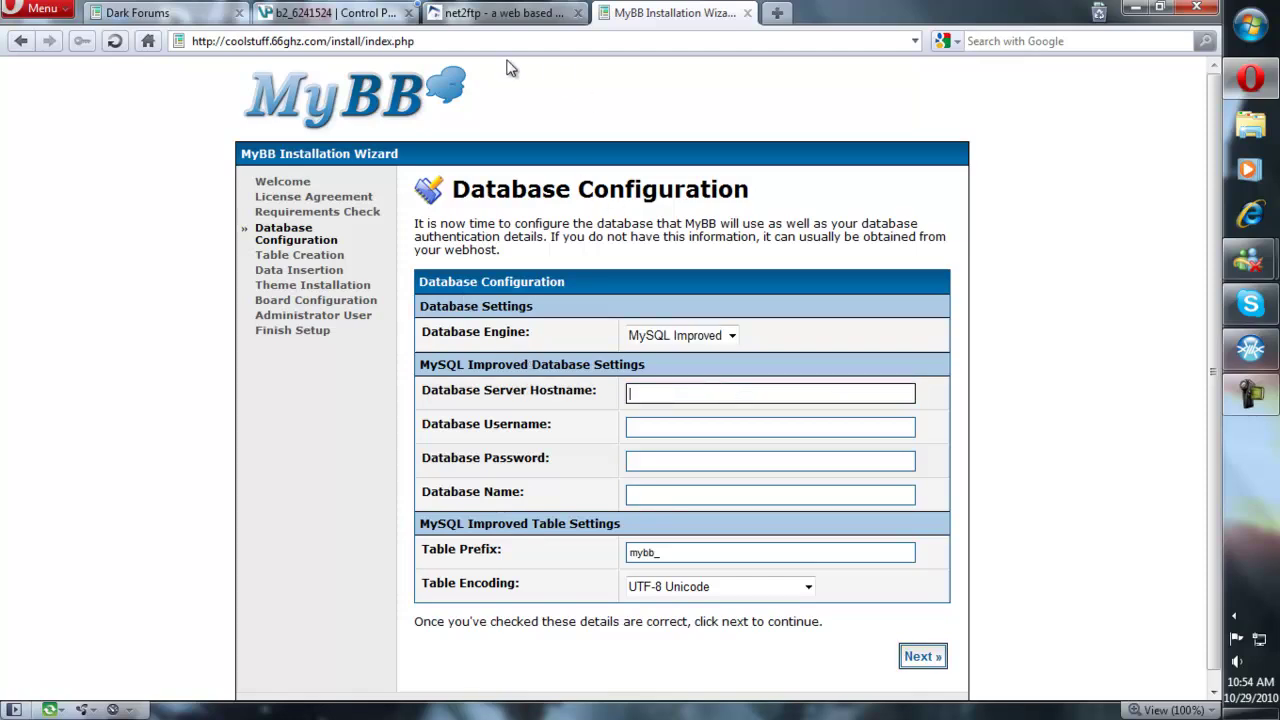
left_click(333, 12)
scroll(931, 484, "down", 4)
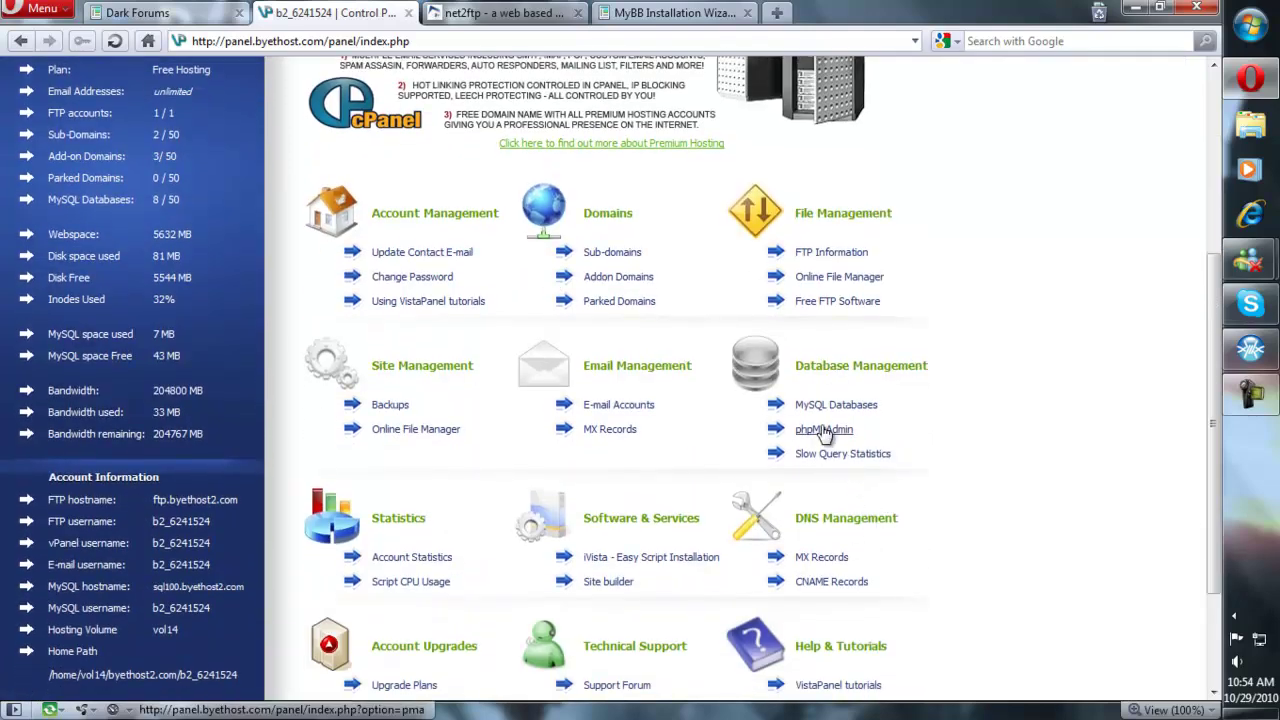
- Connect to the CS database in phpMyAdmin and copy server name sql100.byethost2.com
left_click(822, 430)
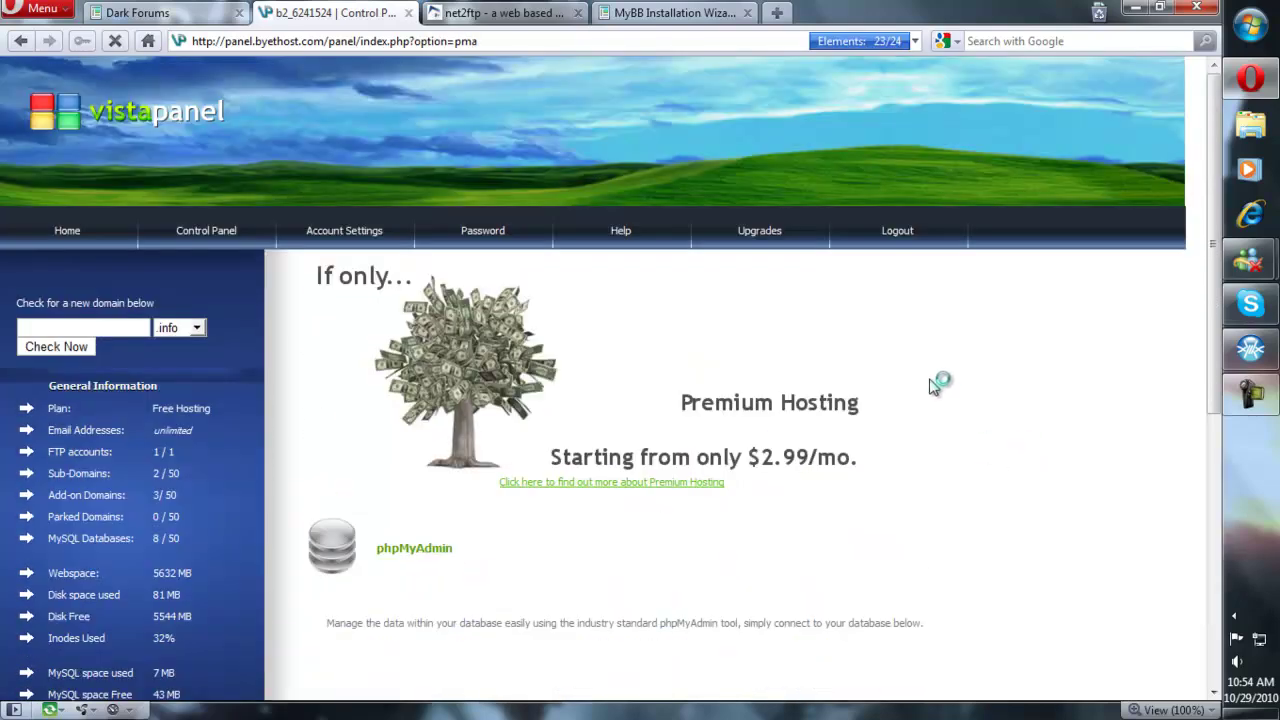
scroll(612, 550, "down", 5)
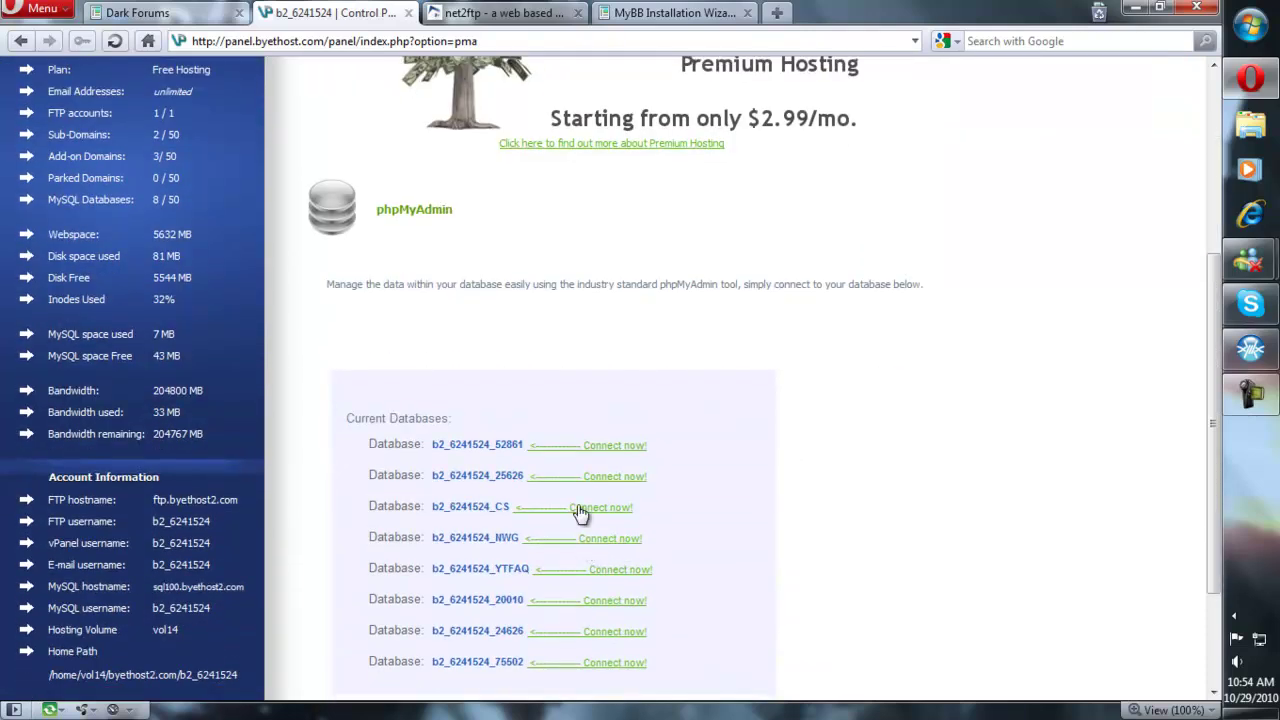
left_click(585, 508)
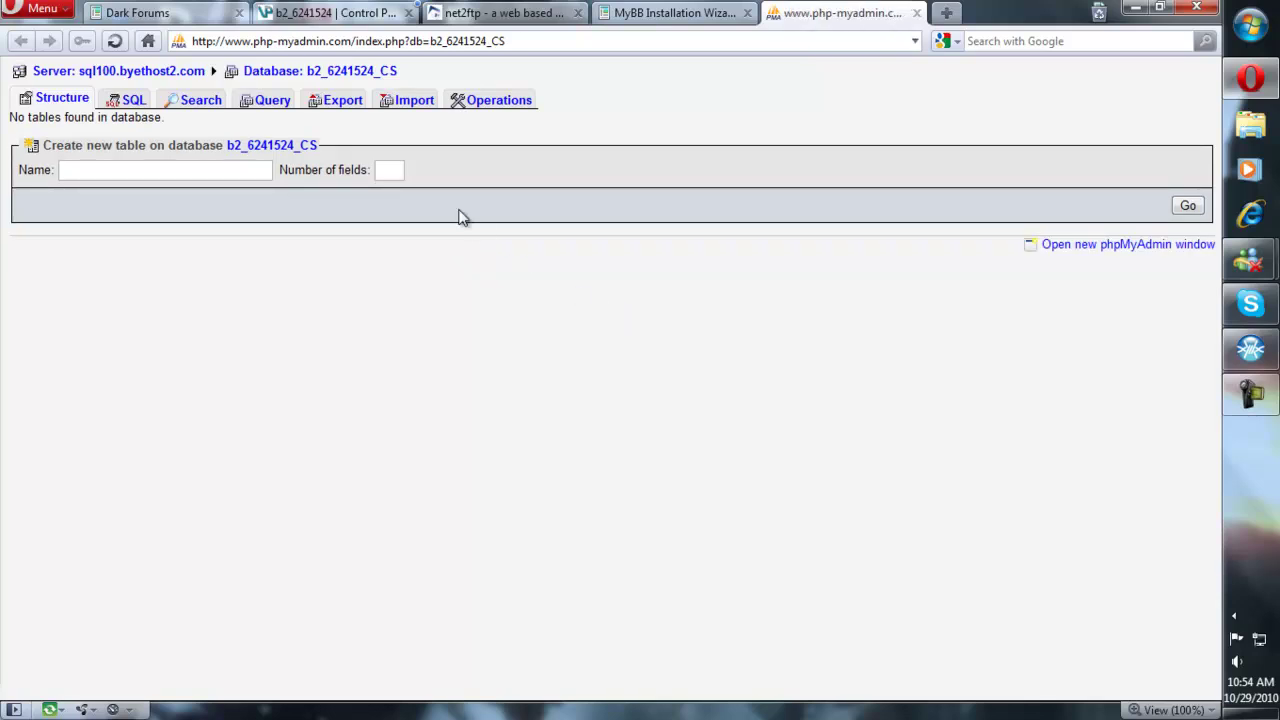
left_click_drag(80, 78, 206, 74)
right_click(206, 74)
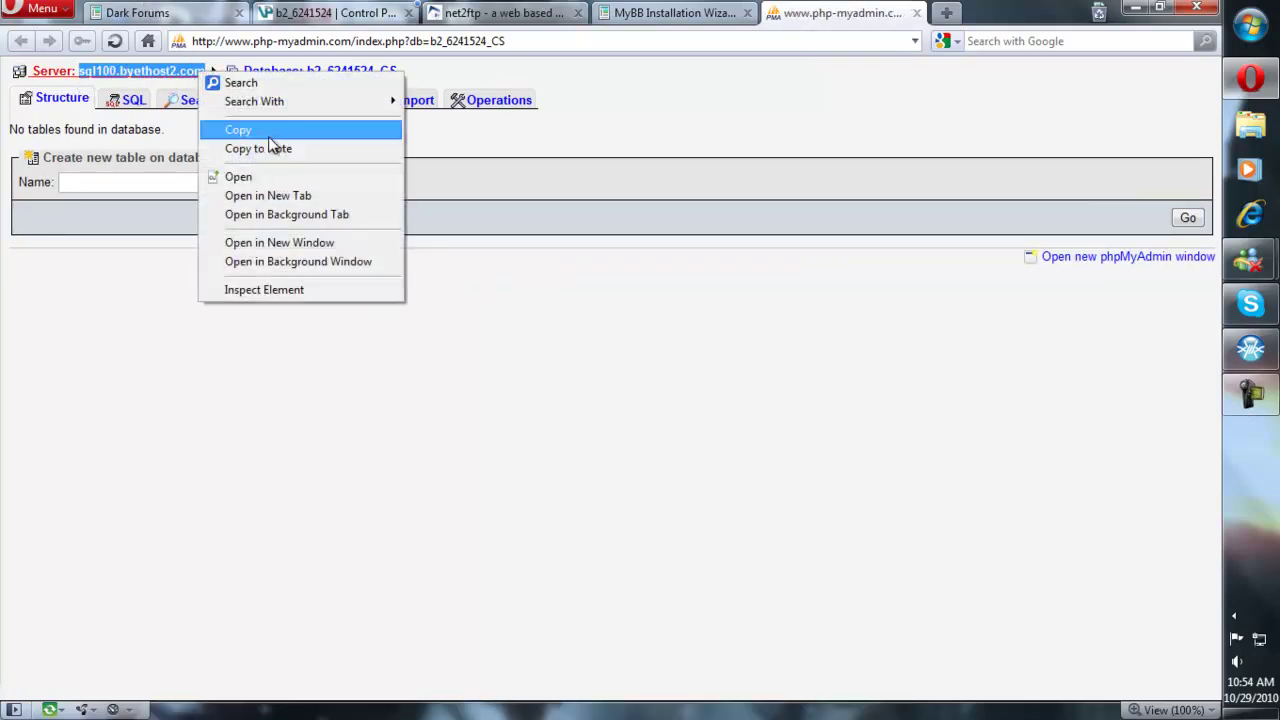
left_click(240, 129)
left_click(675, 12)
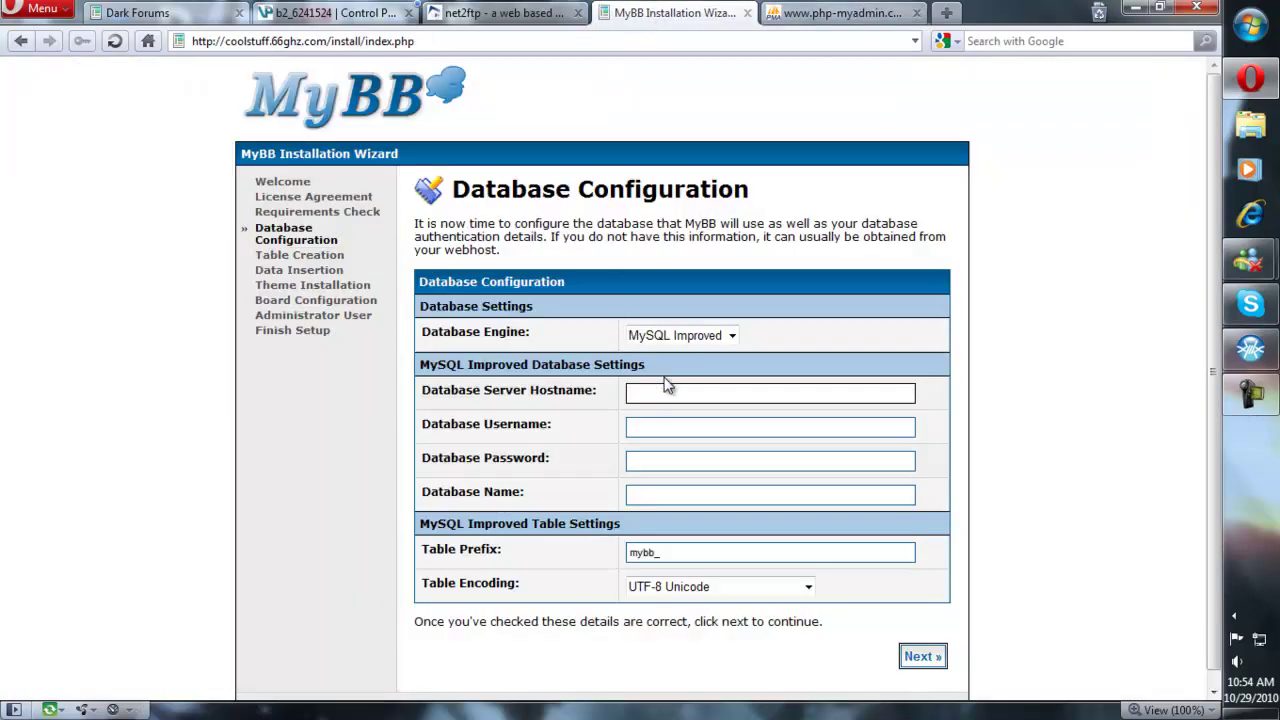
- Enter hostname sql100.byethost2.com, the database username, password and CS database name
left_click(664, 392)
key("ctrl+v")
left_click(652, 428)
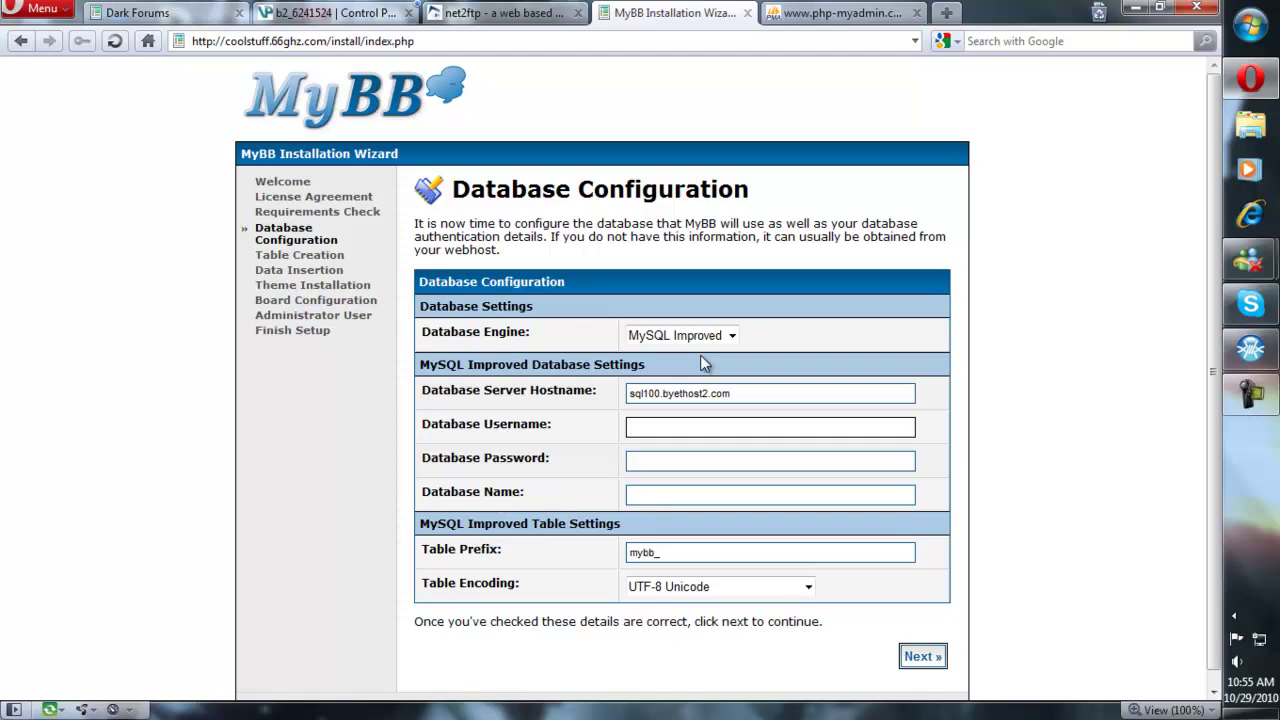
type("b2_6241524")
key("Tab")
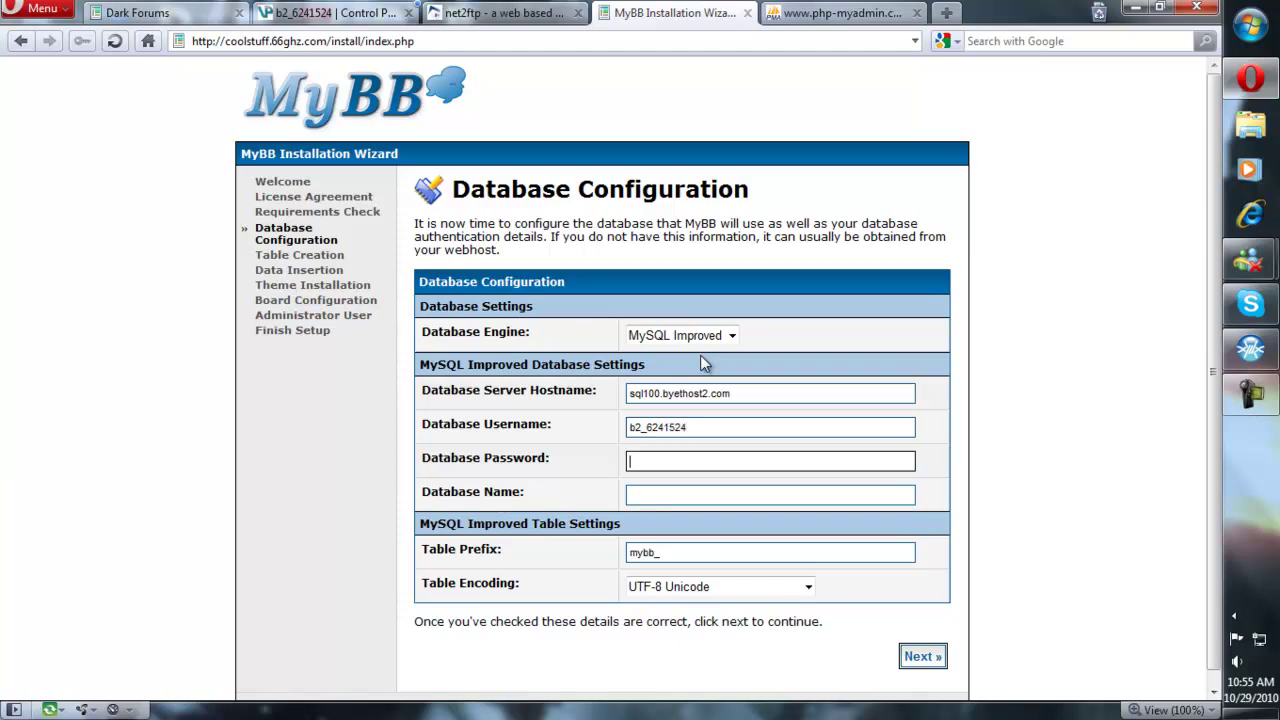
type("********")
key("BackSpace")
key("BackSpace")
key("BackSpace")
key("BackSpace")
key("BackSpace")
key("BackSpace")
key("BackSpace")
type("*******")
key("Tab")
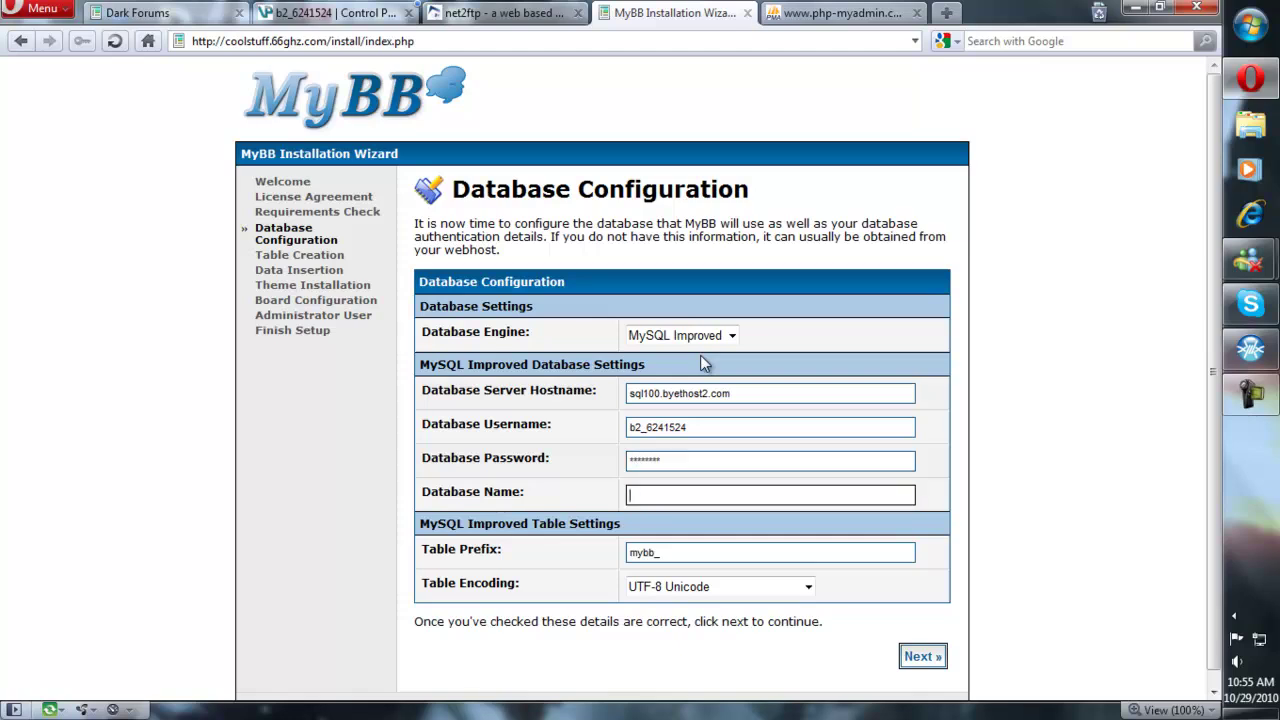
type("b2_6241524")
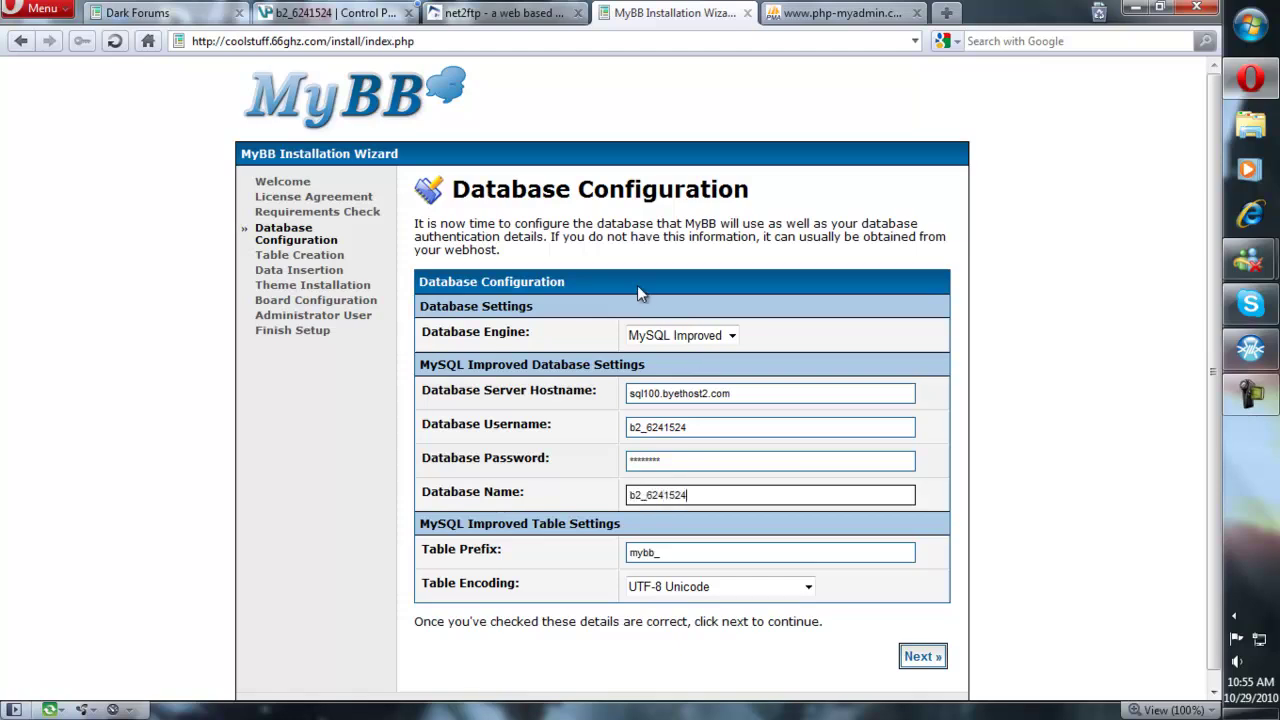
type("_CS")
- Verify the database name, keep UTF-8 Unicode encoding, submit, and decline saving the password
left_click(840, 12)
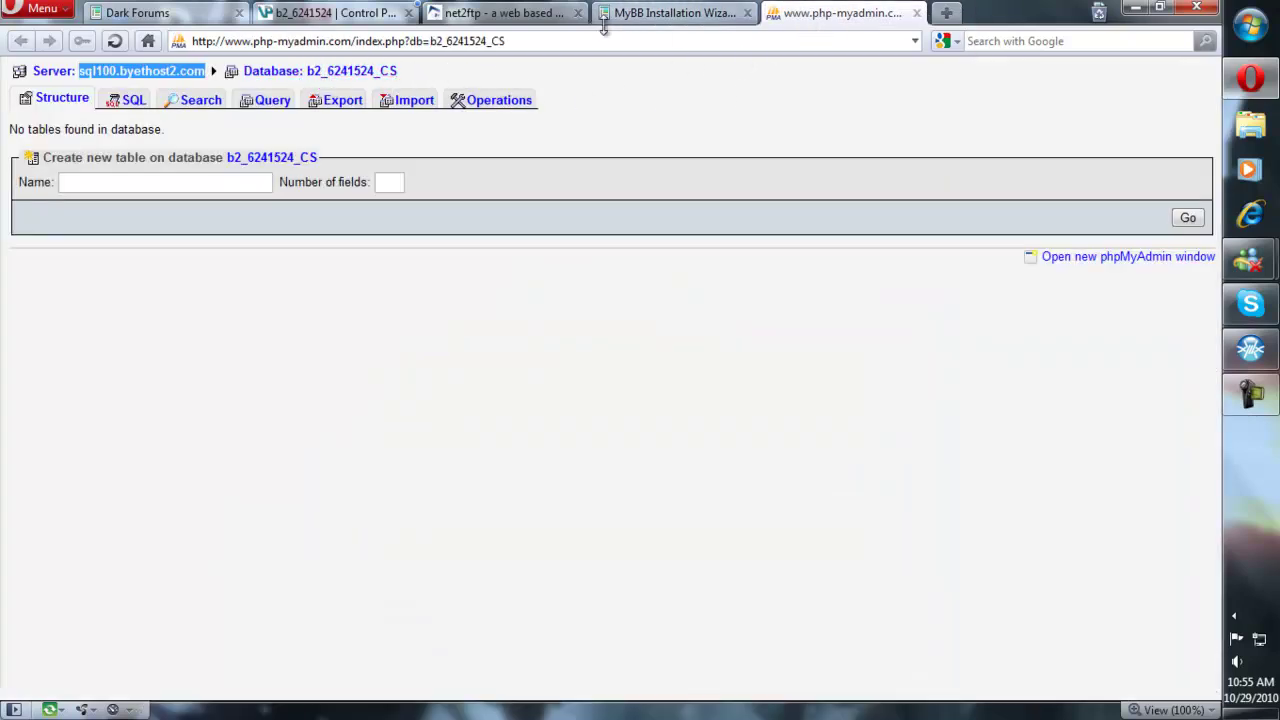
left_click(656, 14)
scroll(744, 449, "down", 1)
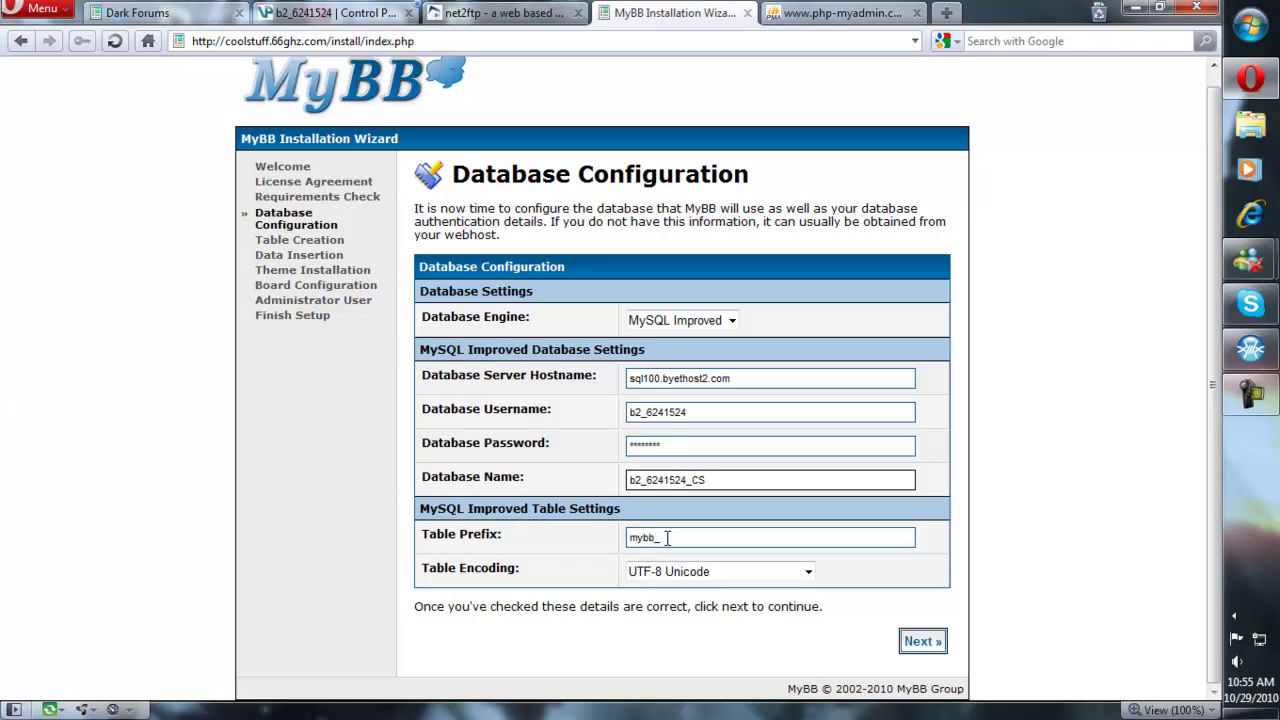
left_click(666, 577)
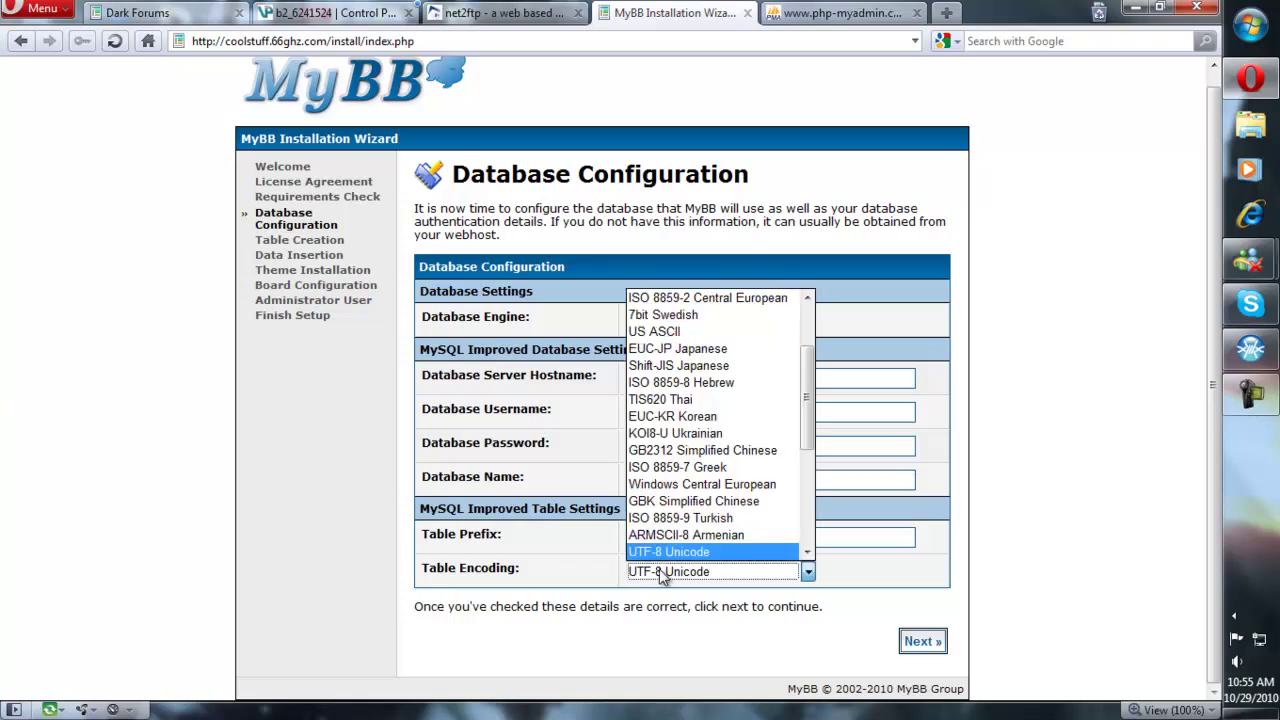
left_click(598, 570)
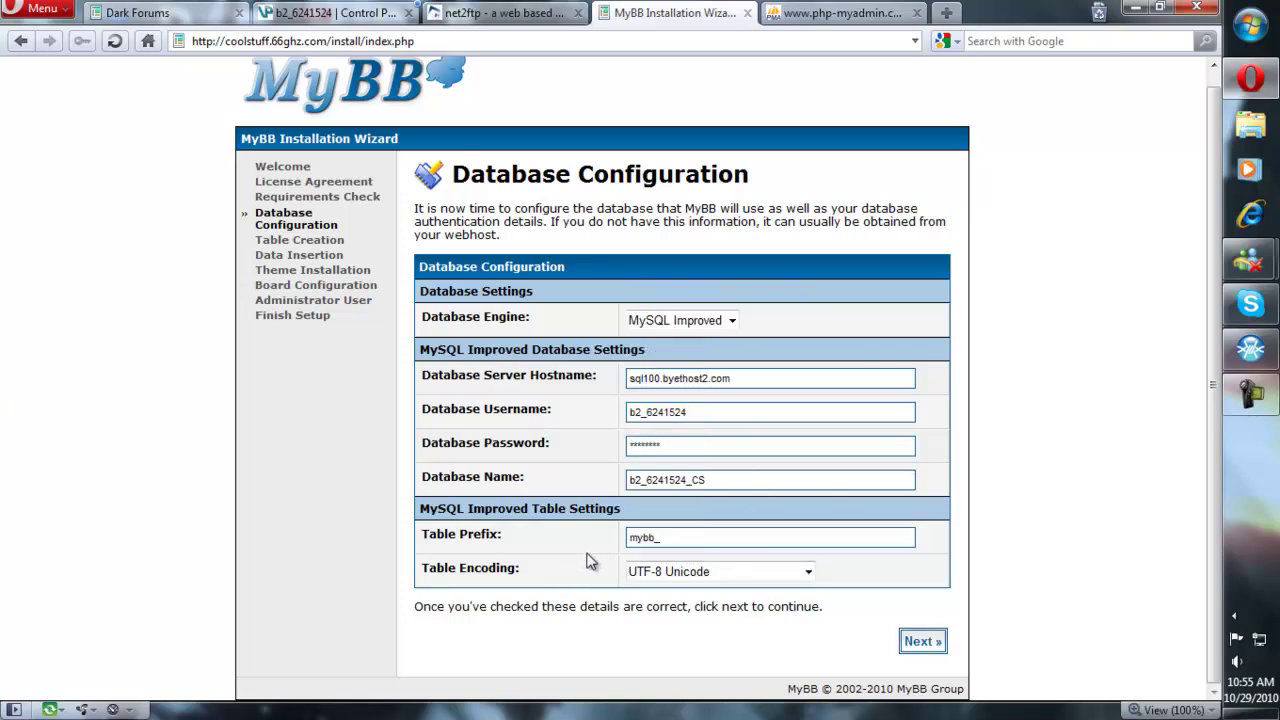
left_click(922, 642)
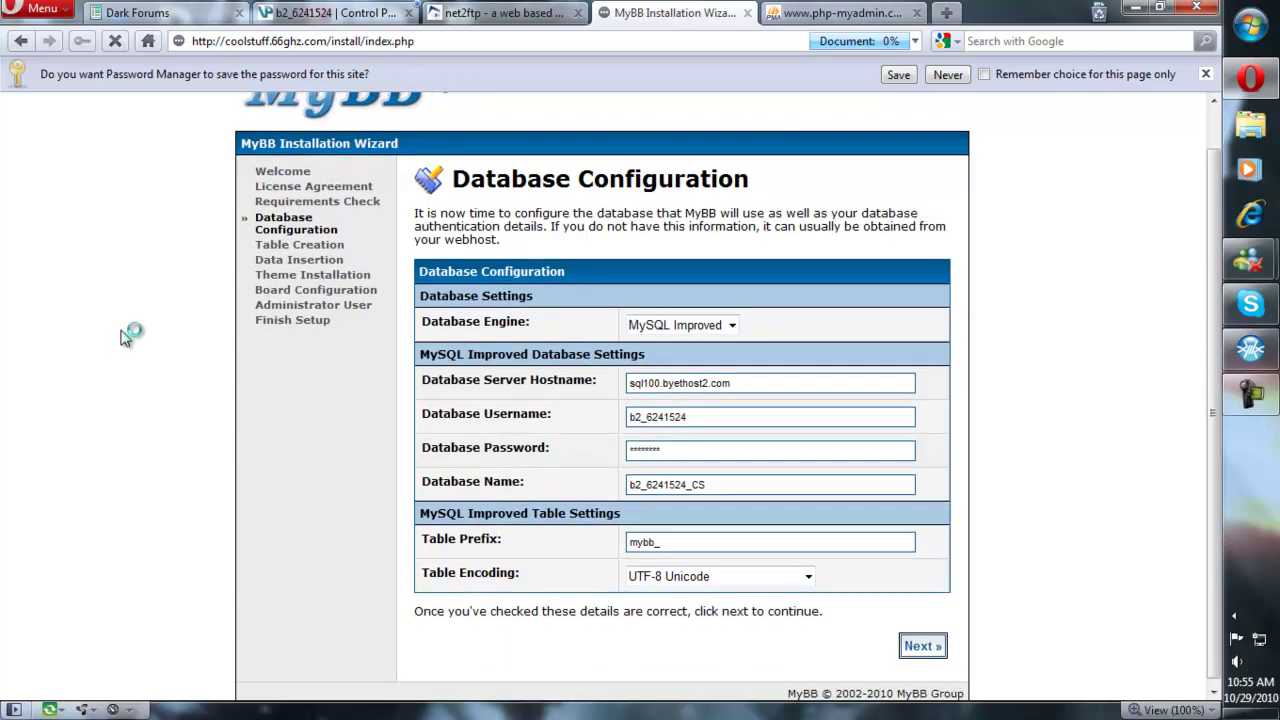
left_click(947, 75)
- Advance through Table Creation, Table Population and Theme Insertion to the Board Configuration page
scroll(837, 240, "down", 5)
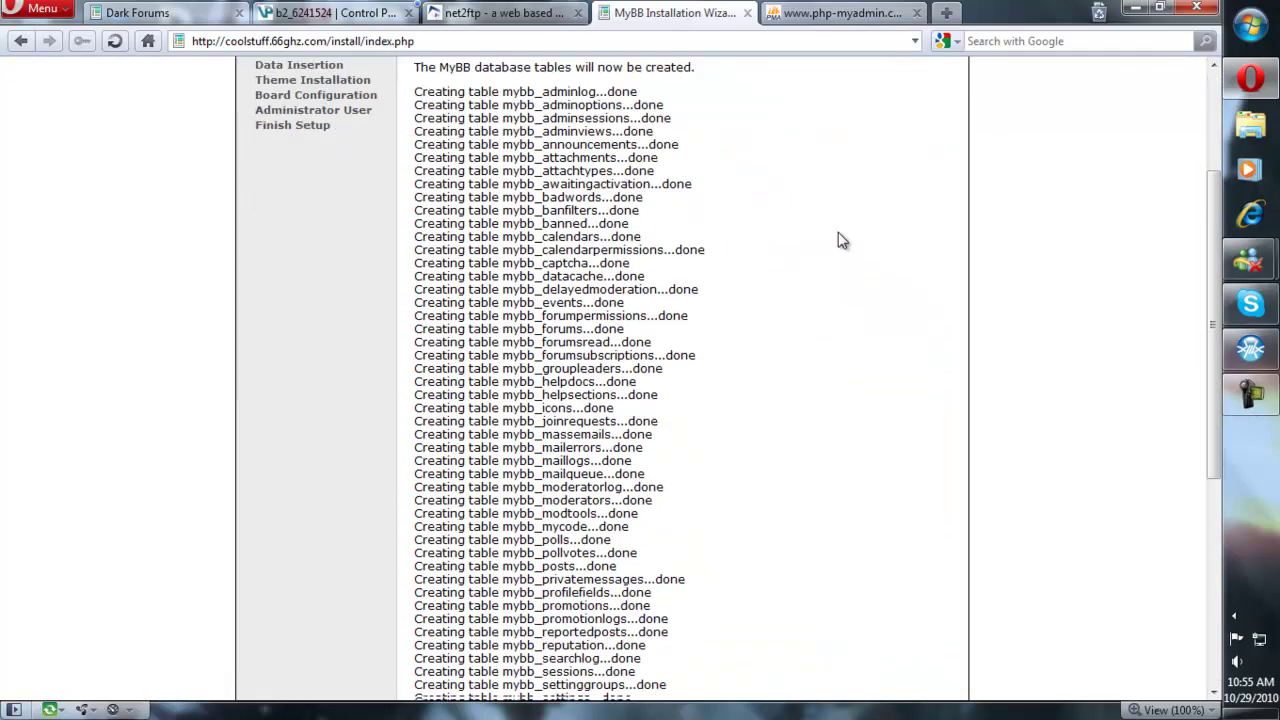
scroll(766, 560, "up", 10)
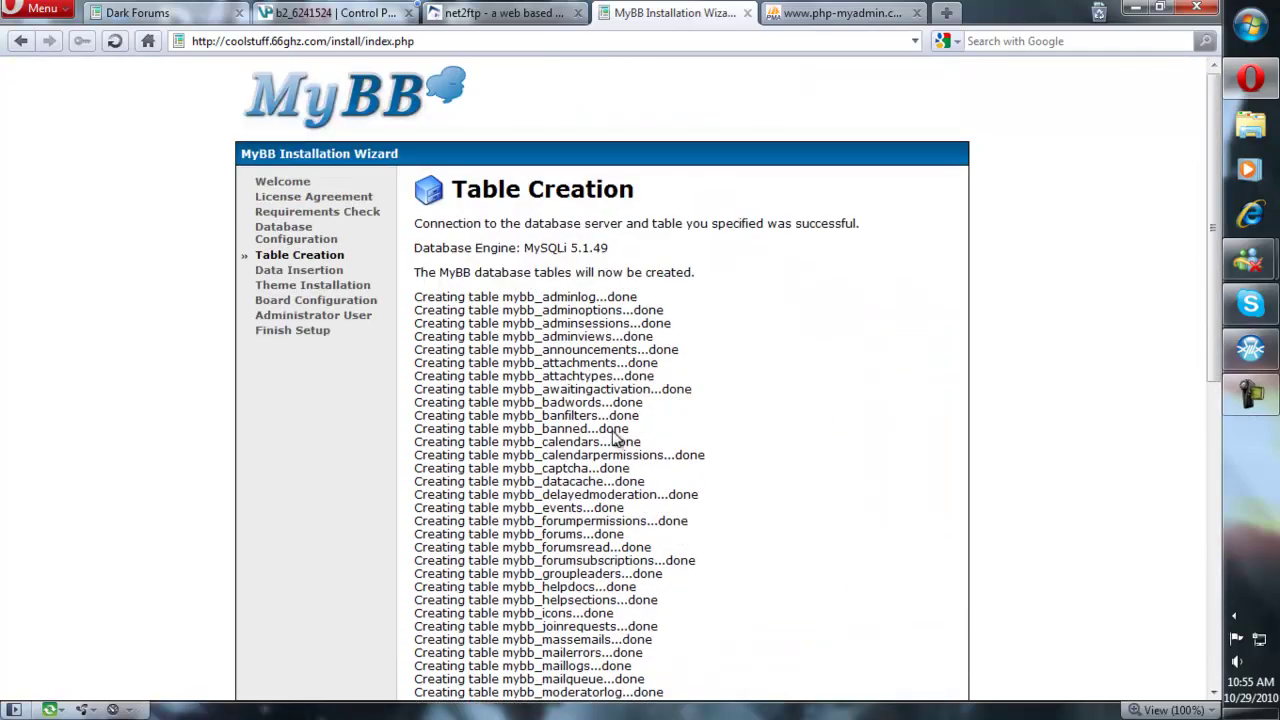
scroll(600, 432, "down", 10)
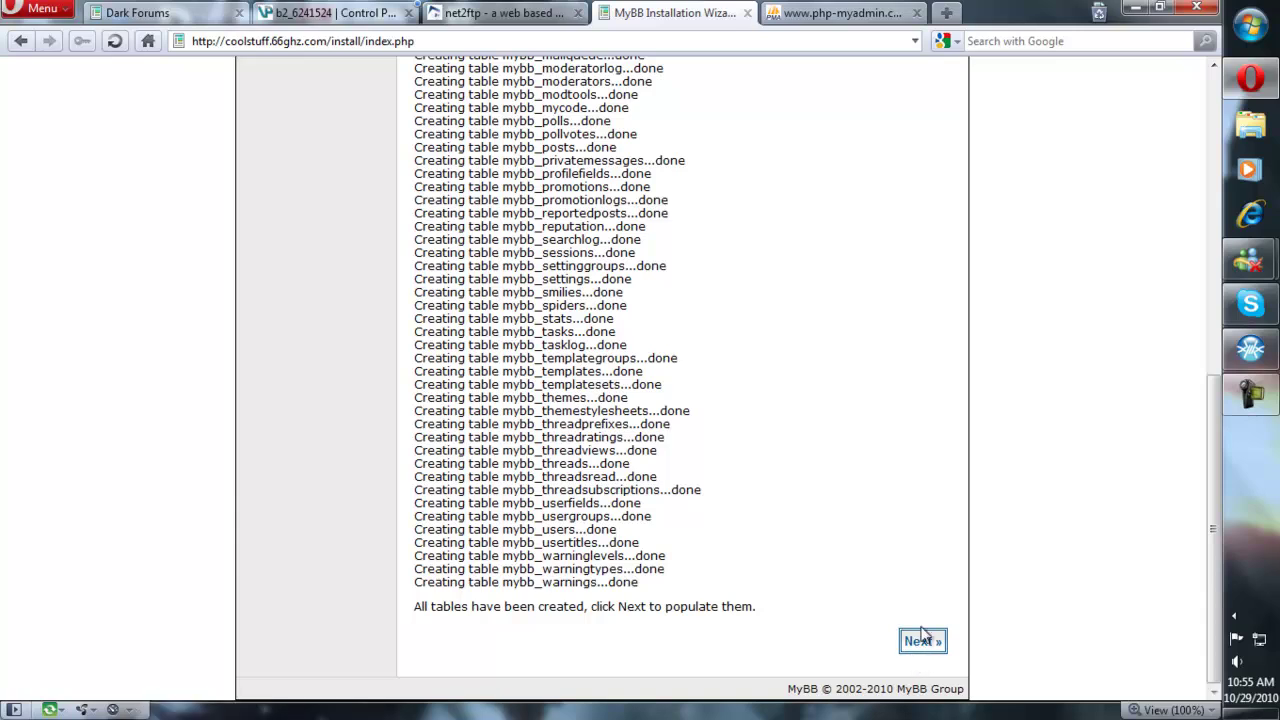
left_click(922, 640)
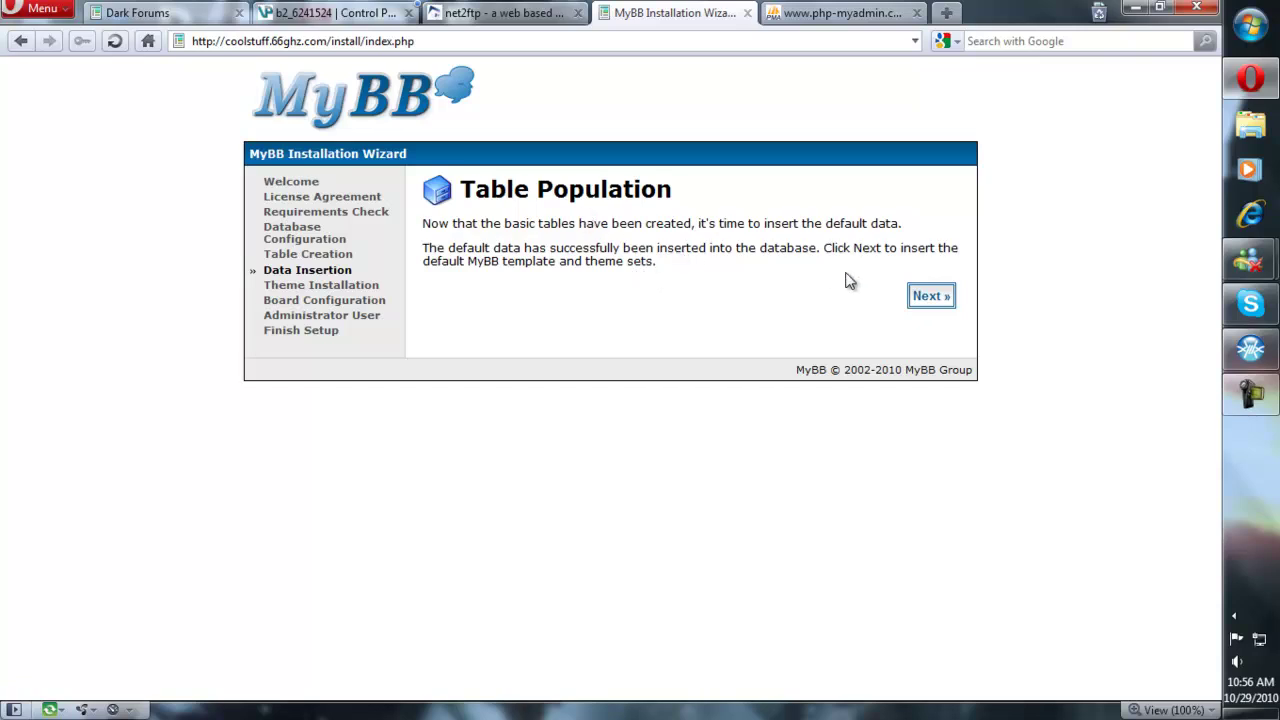
left_click(931, 296)
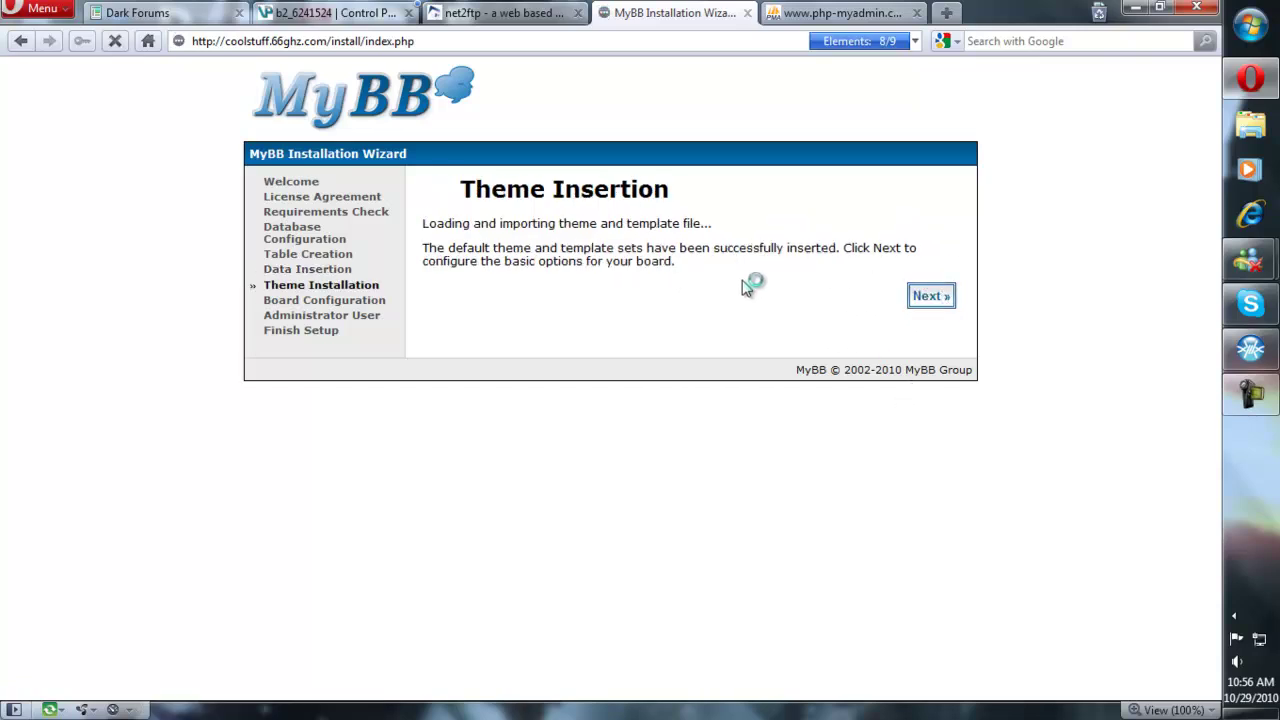
left_click(940, 295)
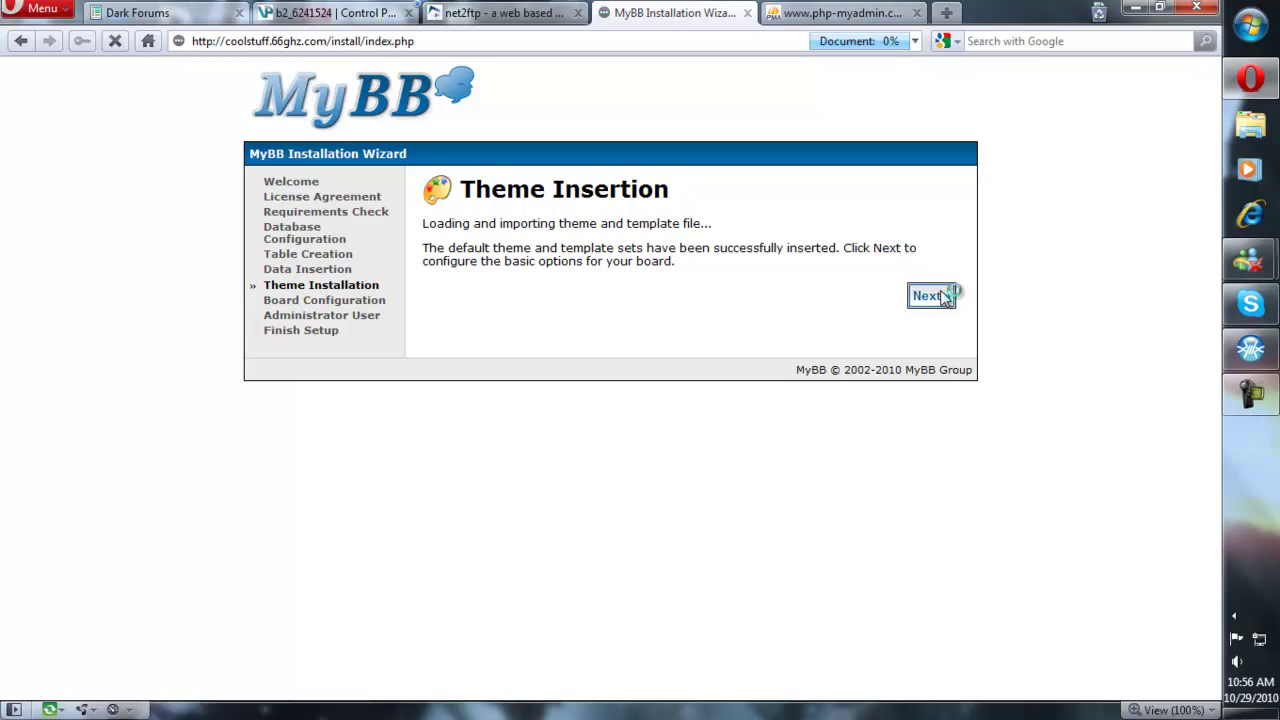
scroll(908, 287, "down", 1)
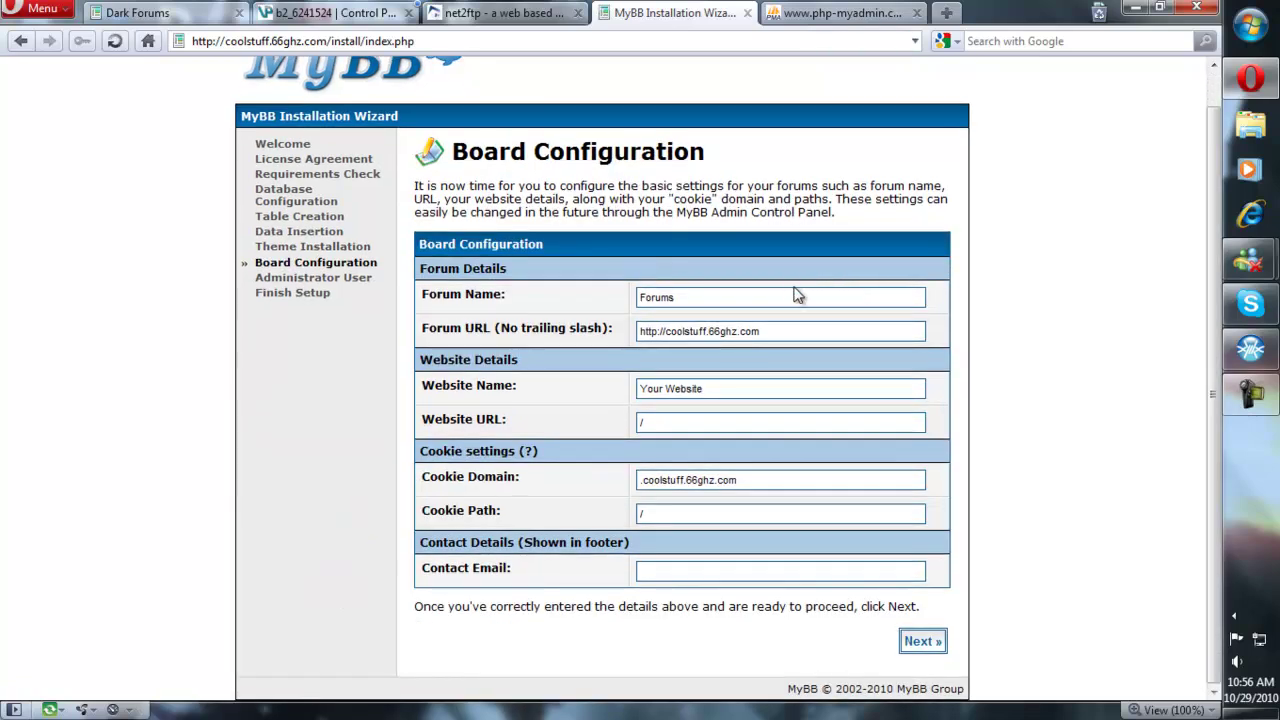
- Replace both the Forum Name and Website Name with 'Cool Stuff'
left_click_drag(812, 297, 580, 333)
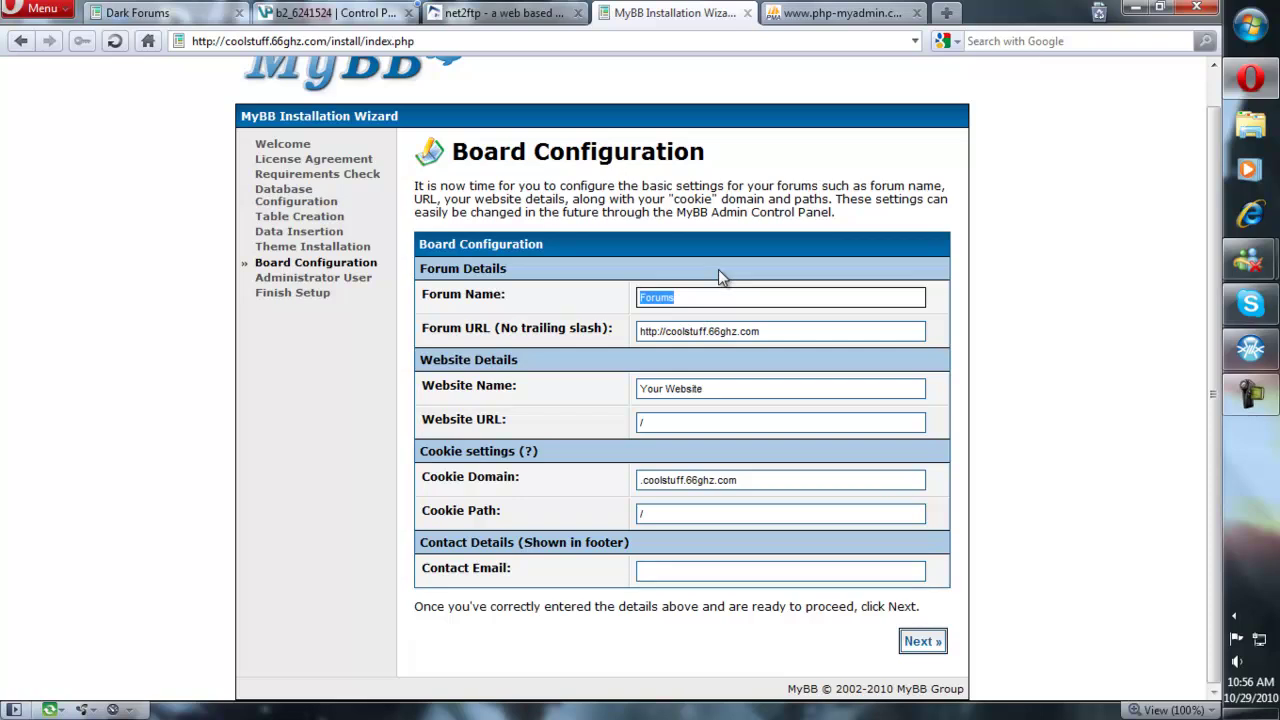
type("Cool Stuff")
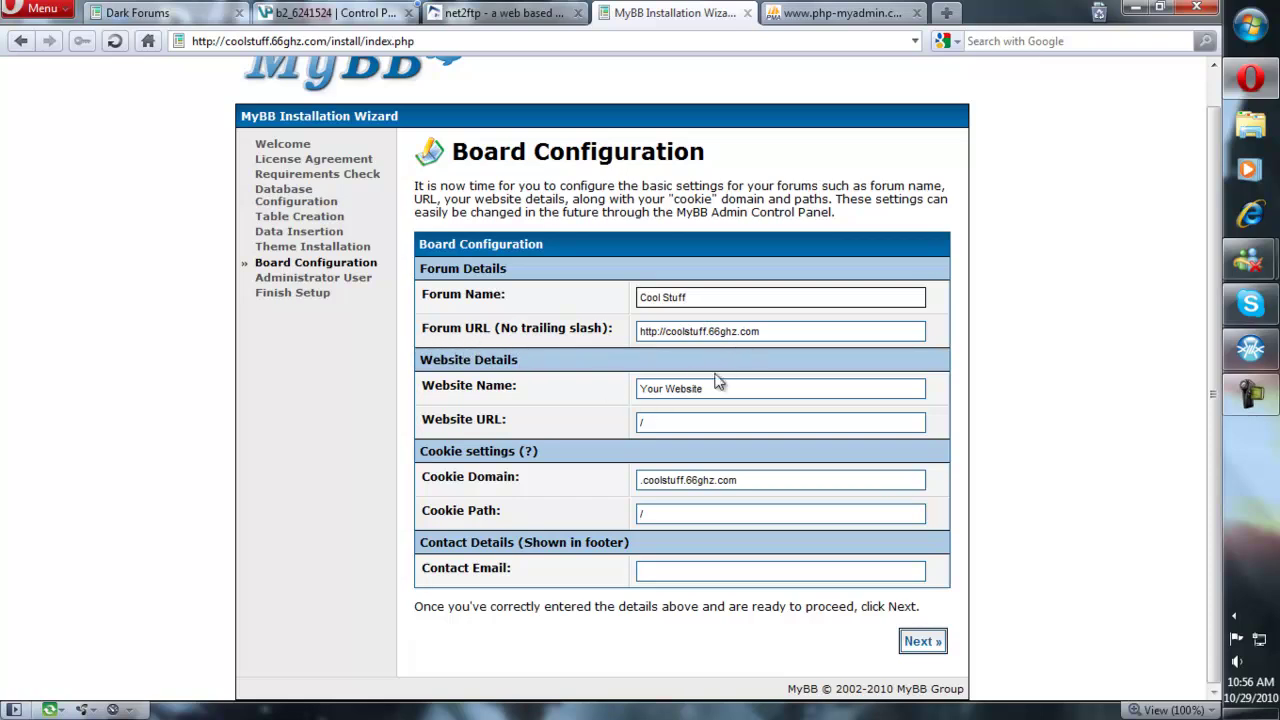
left_click_drag(726, 389, 527, 392)
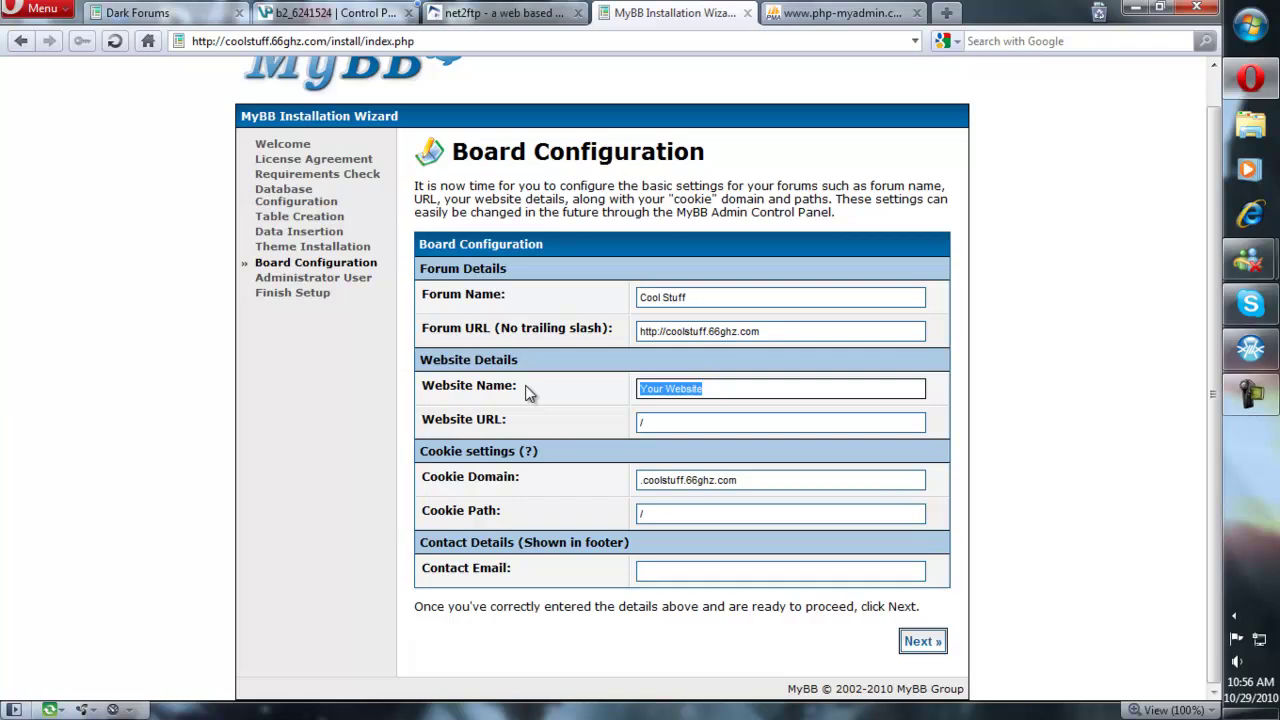
type("Cool Stuff")
- Keep the Website URL as / and the other fields unchanged, then submit the board configuration
key("Tab")
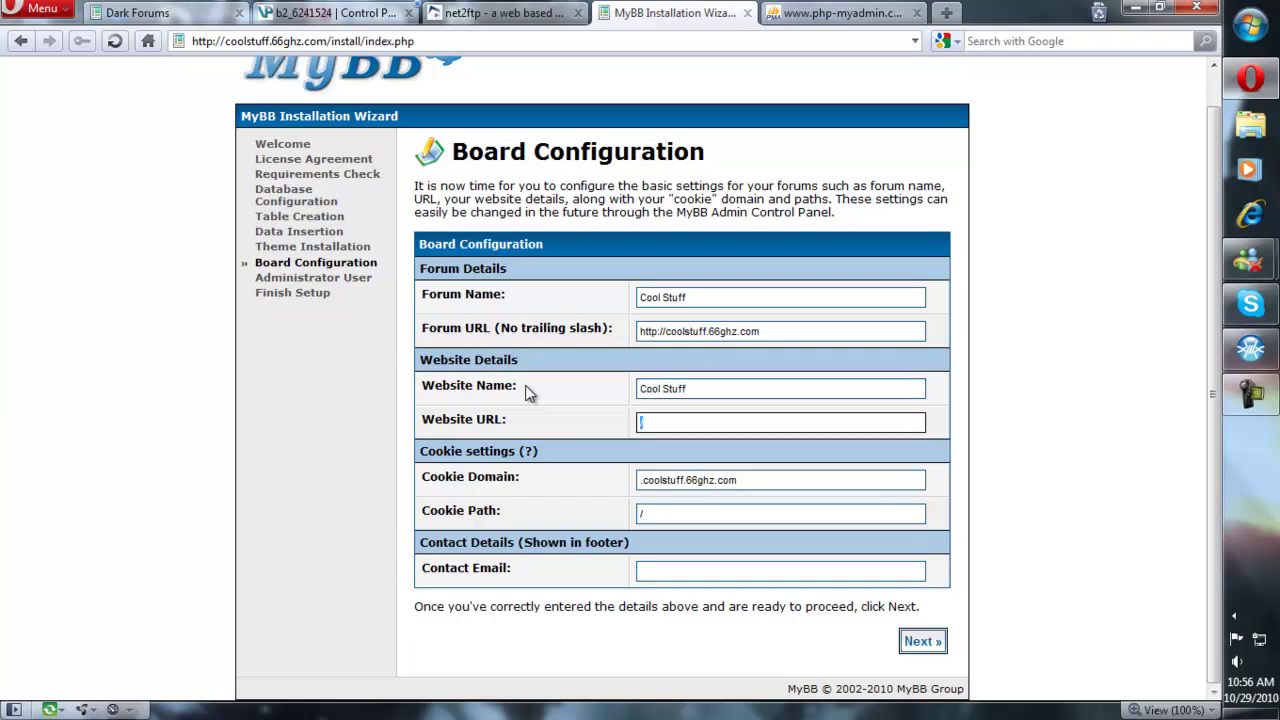
left_click(588, 478)
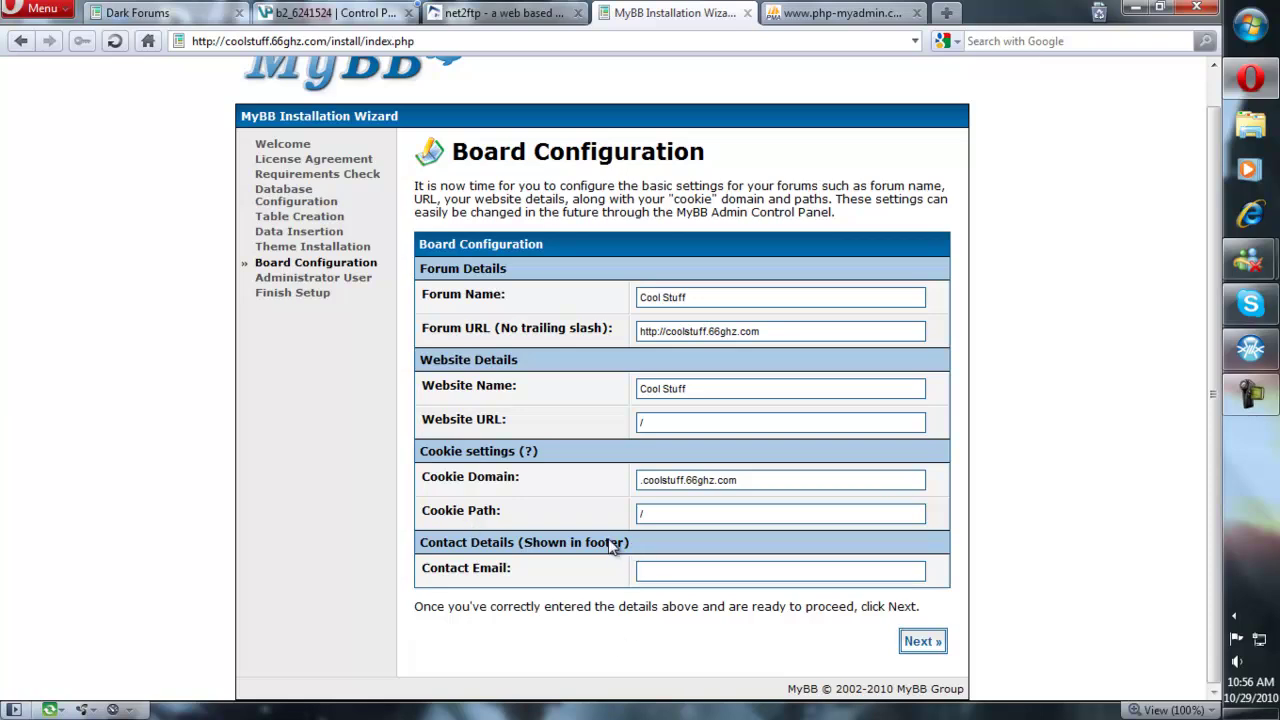
left_click(718, 570)
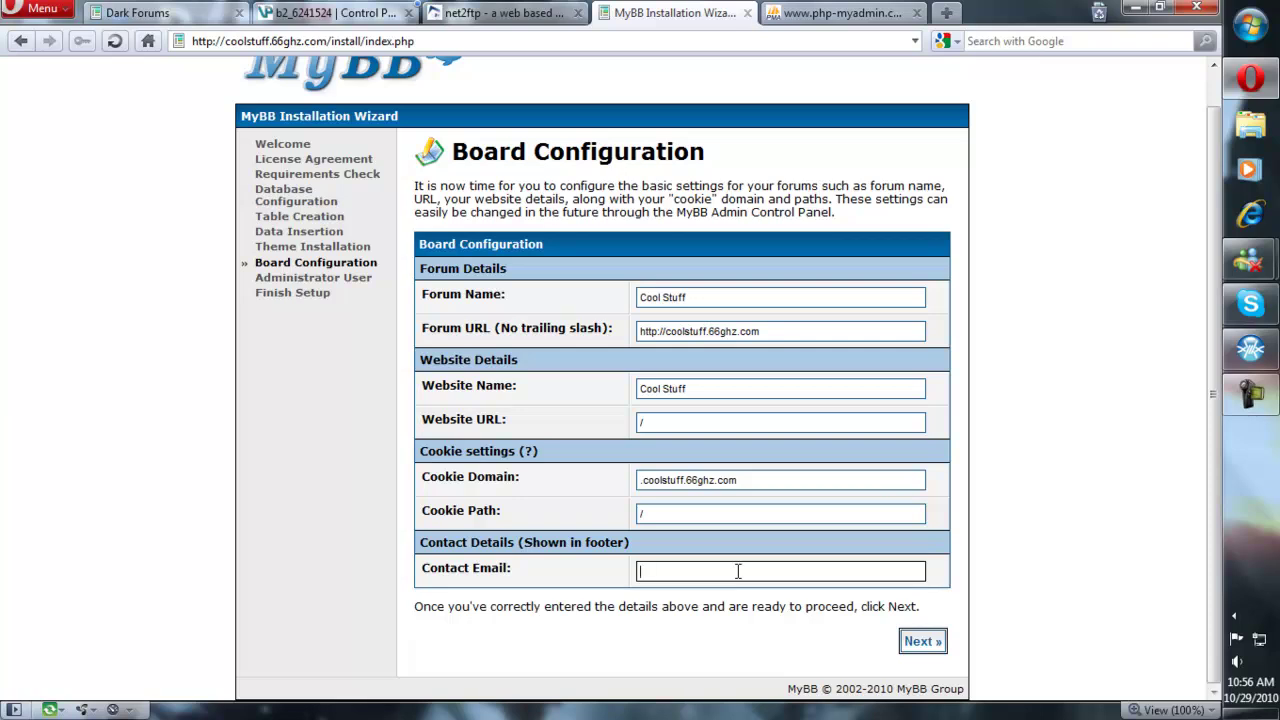
left_click(922, 643)
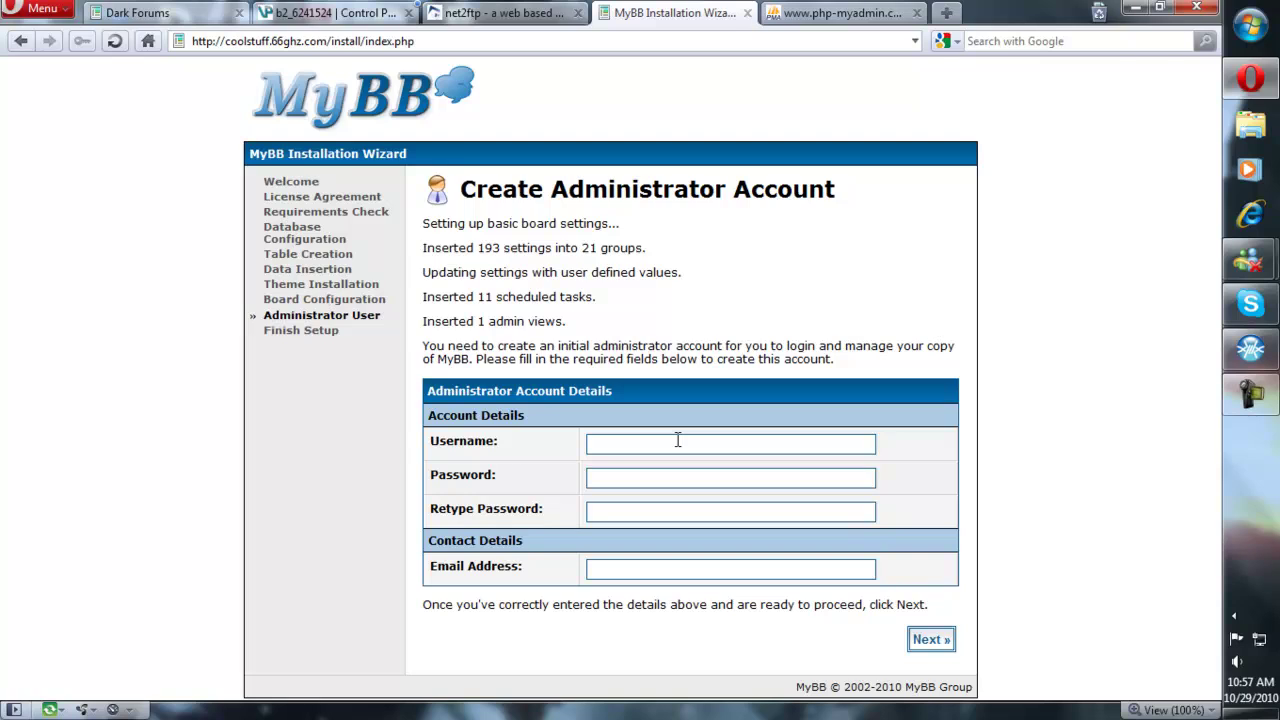
- Create administrator 'admin' with the password entered twice and the contact e-mail, then submit
left_click(640, 443)
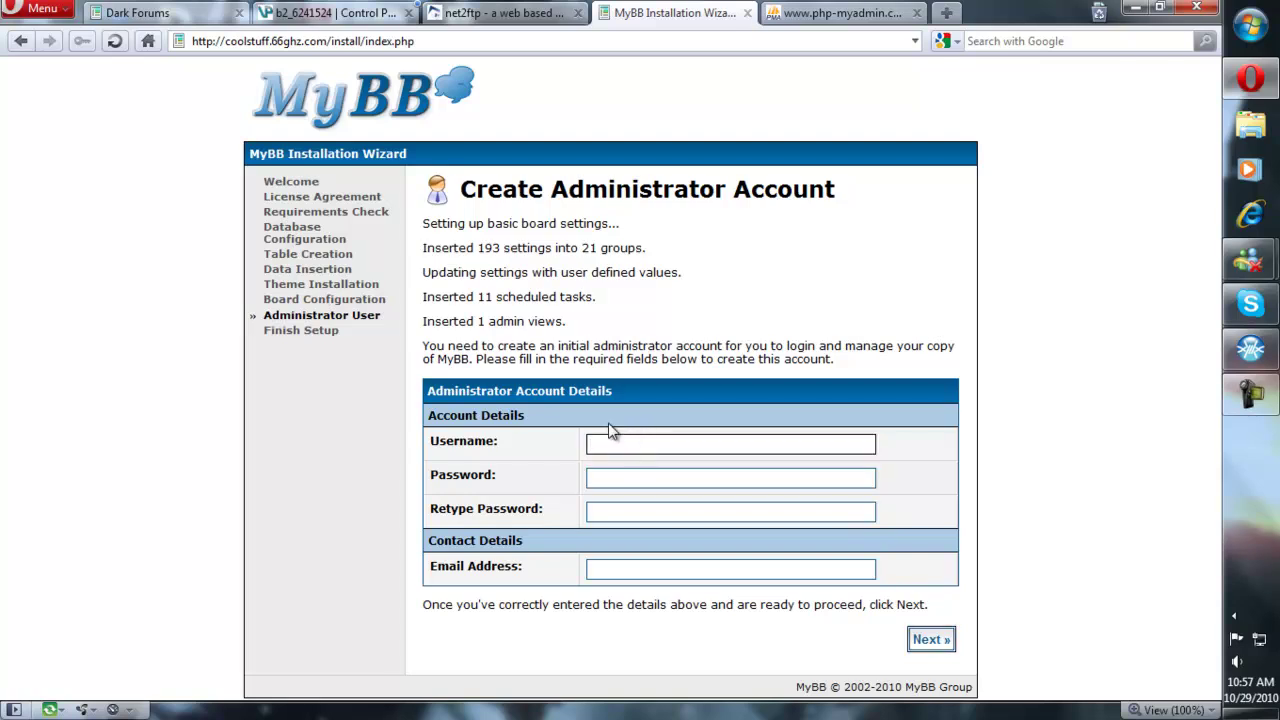
type("admin")
key("Tab")
type("*")
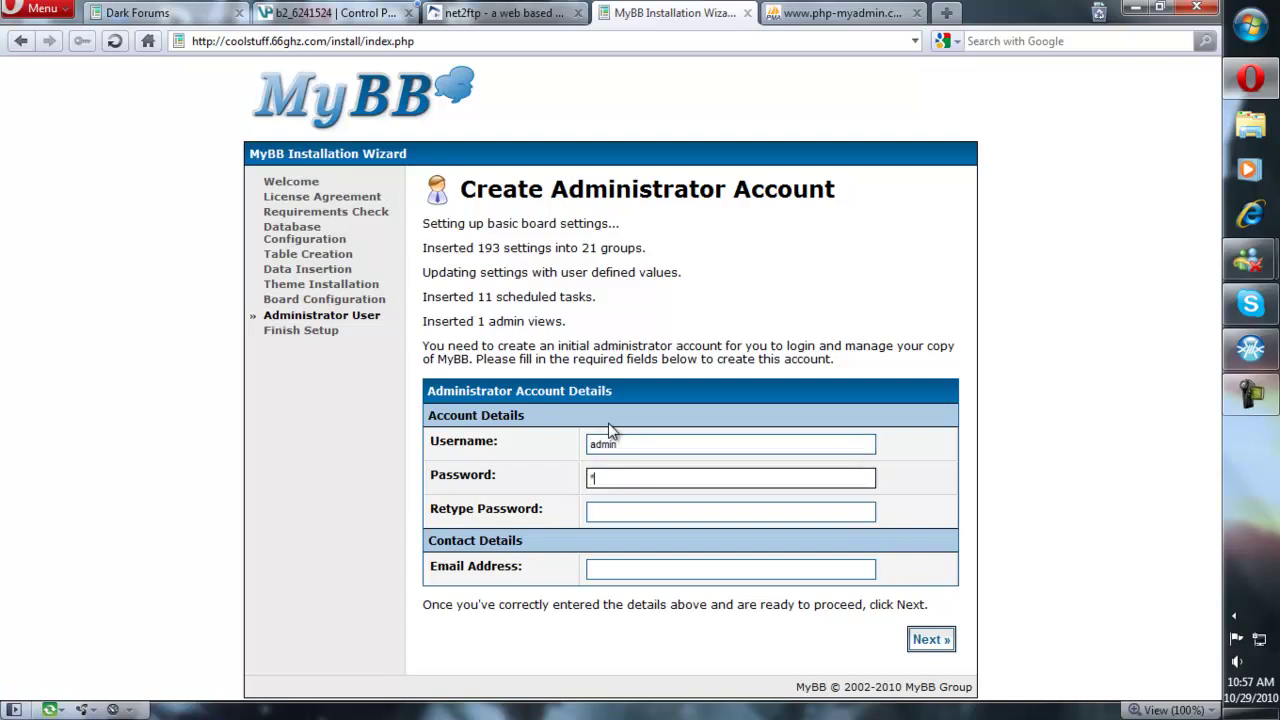
type("*****")
key("Tab")
type("*")
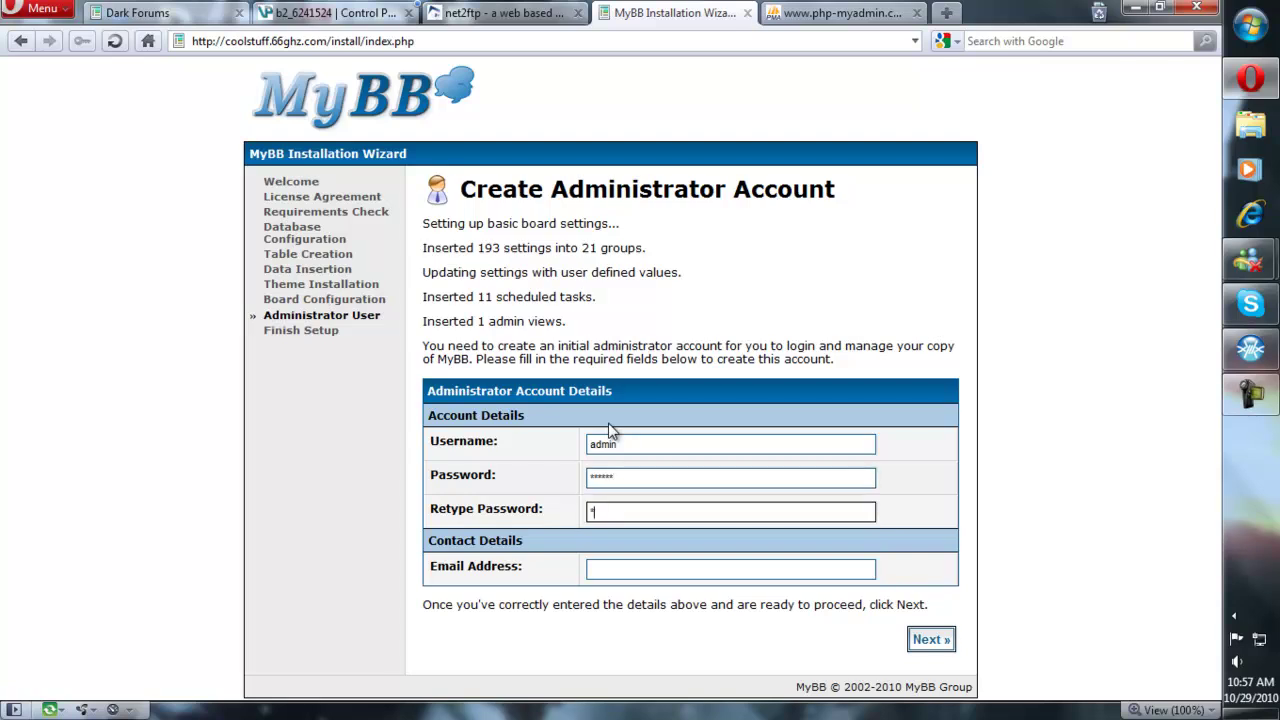
type("*****")
key("Tab")
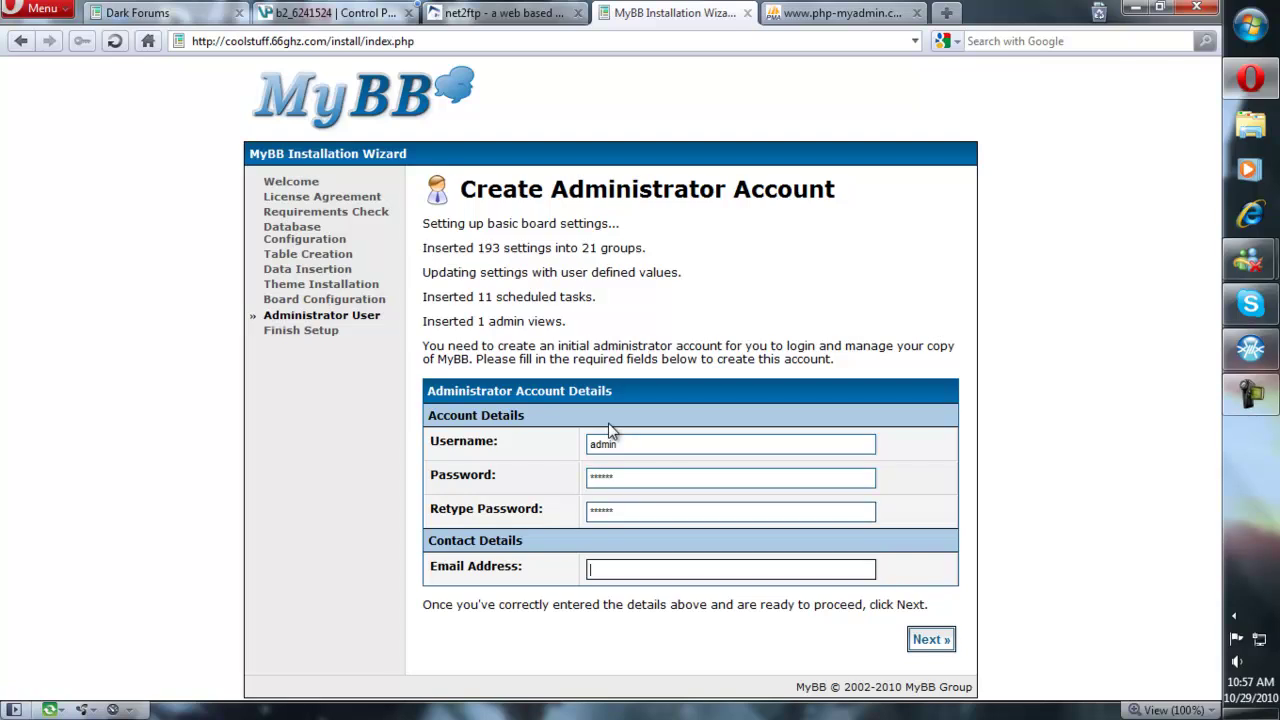
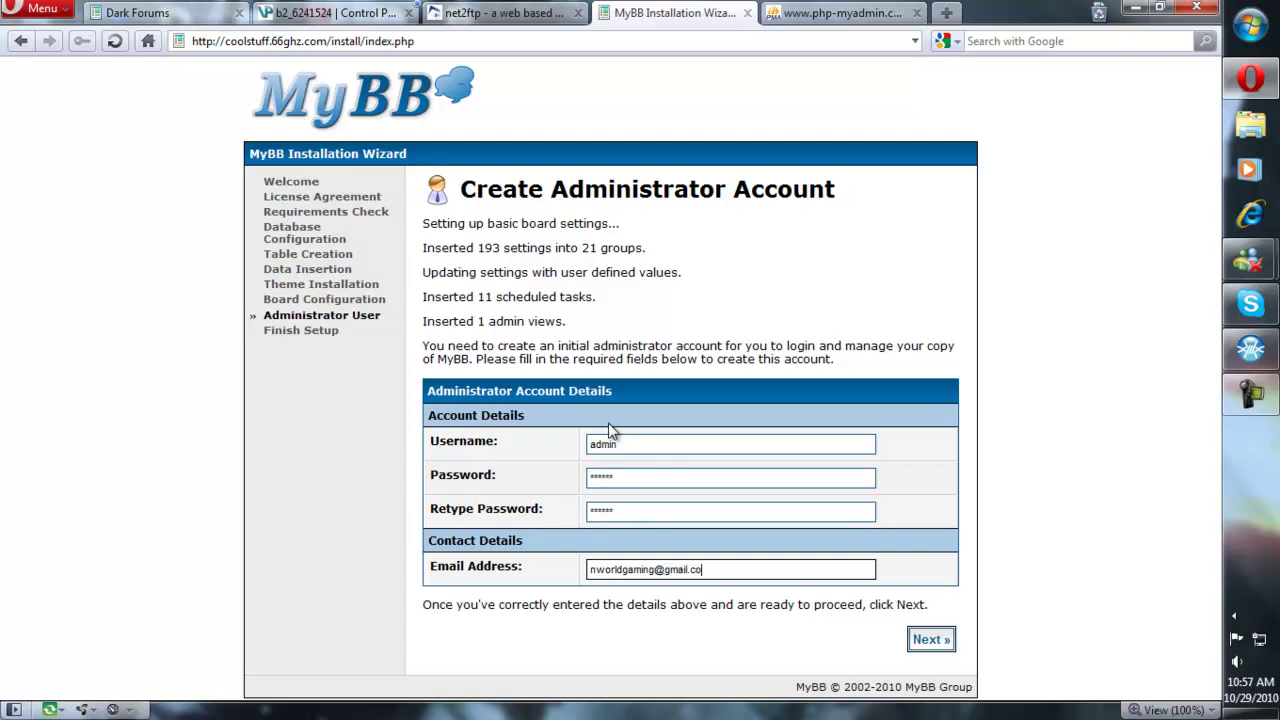
left_click(931, 640)
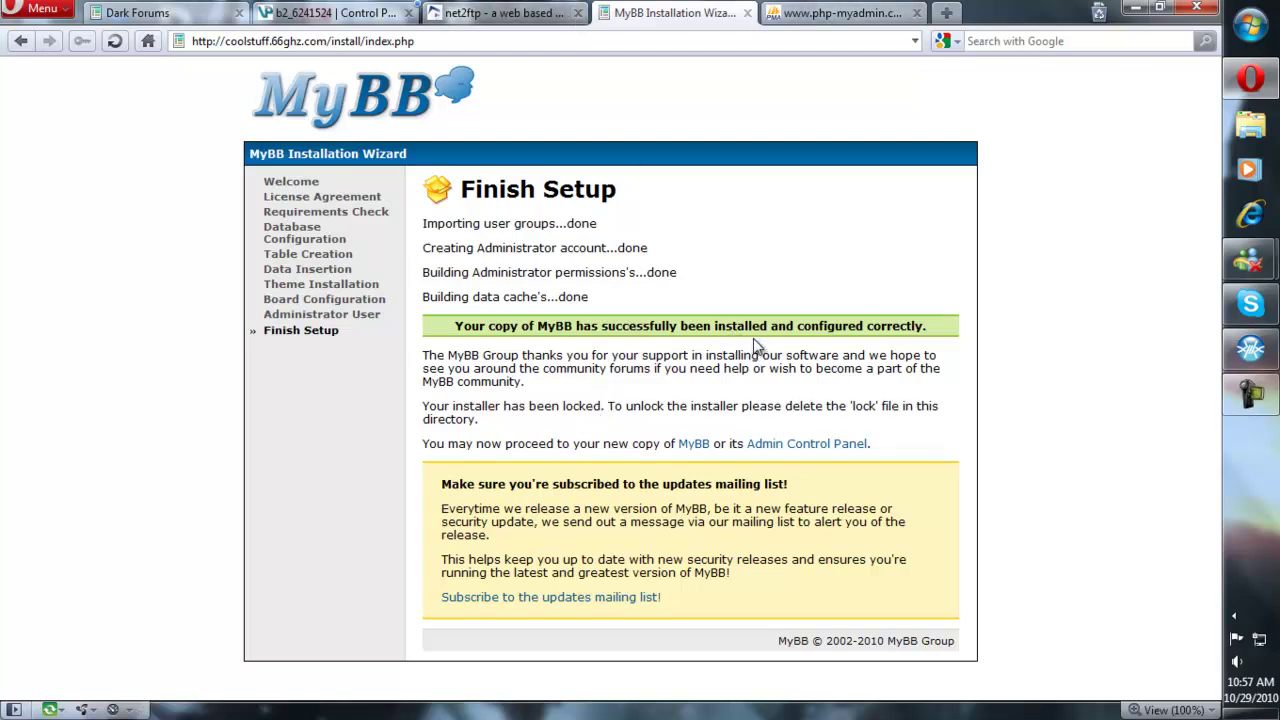
- Open the Cool Stuff forum index at coolstuff.66ghz.com and look over My Category and My Forum
left_click(696, 444)
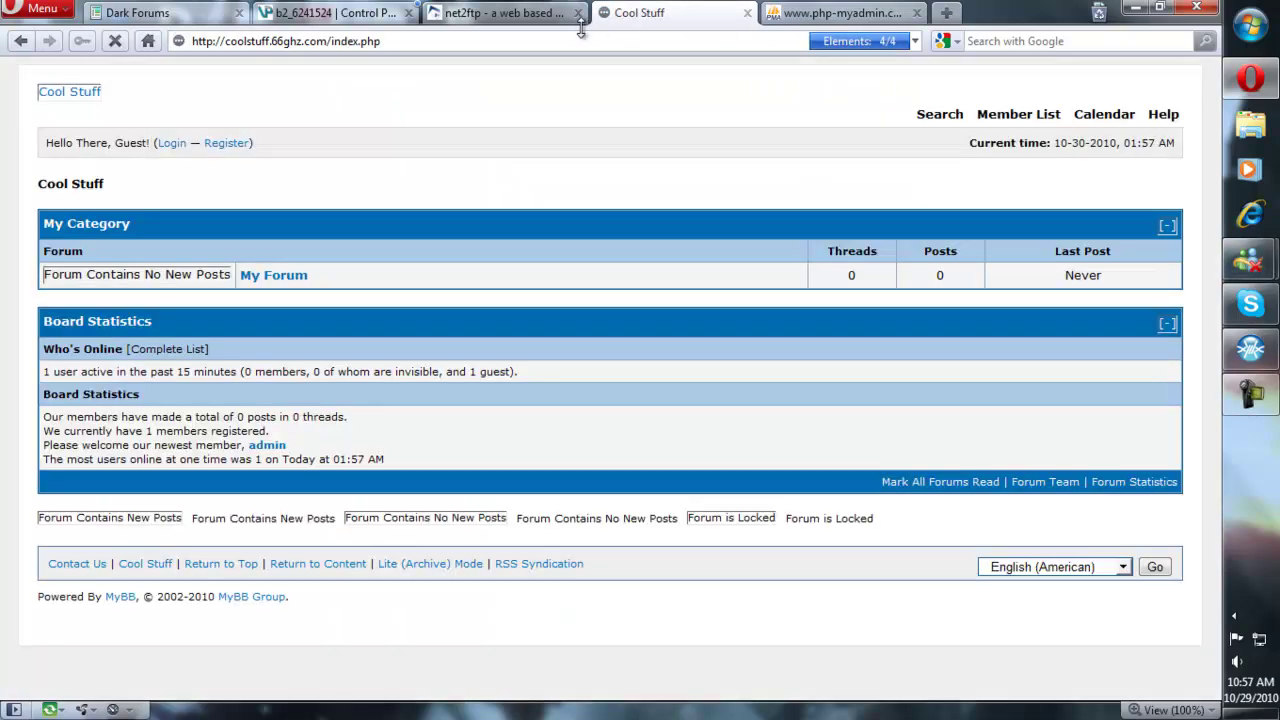
scroll(516, 190, "up", 1)
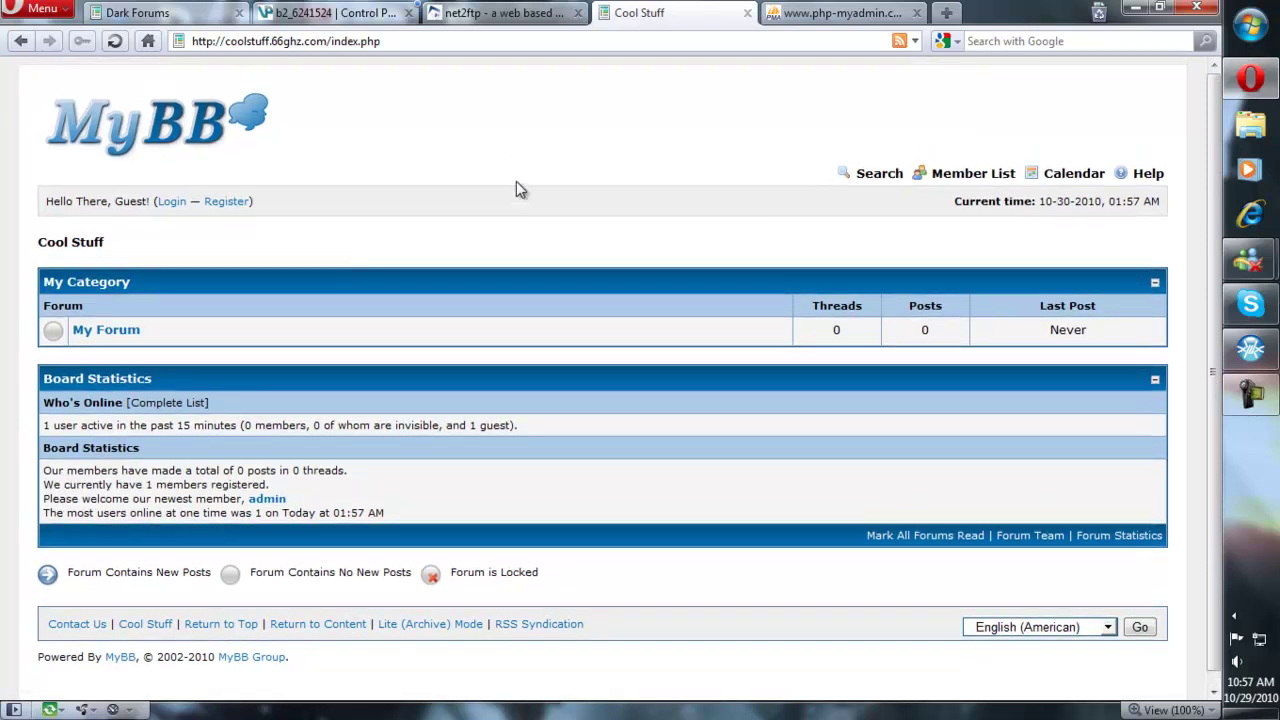
scroll(517, 189, "down", 1)
scroll(522, 198, "up", 1)
scroll(524, 201, "down", 1)
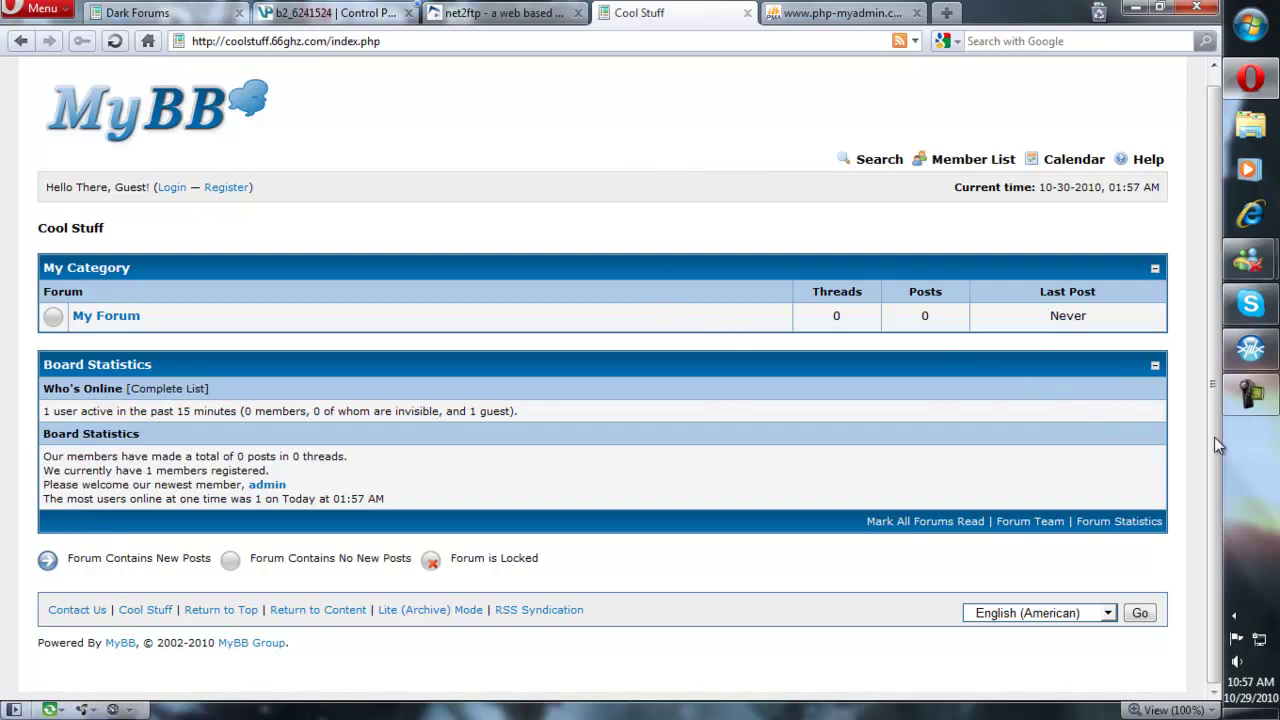
mouse_move(1246, 400)
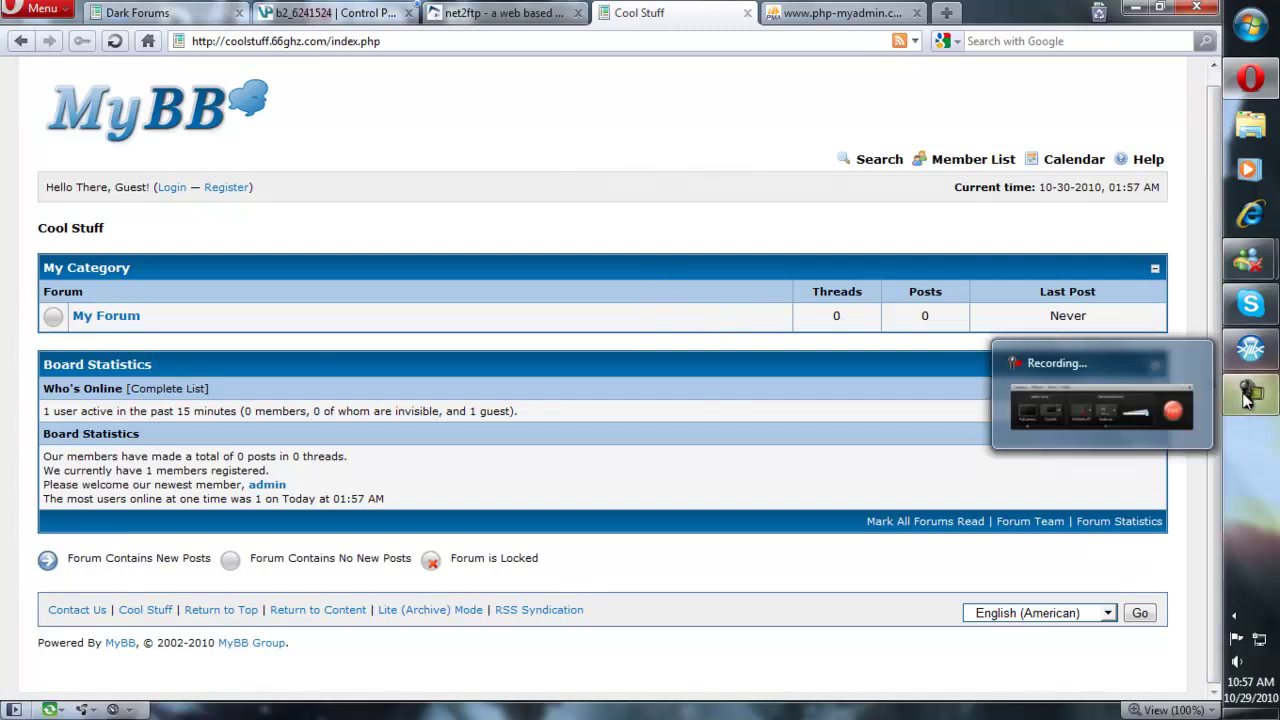